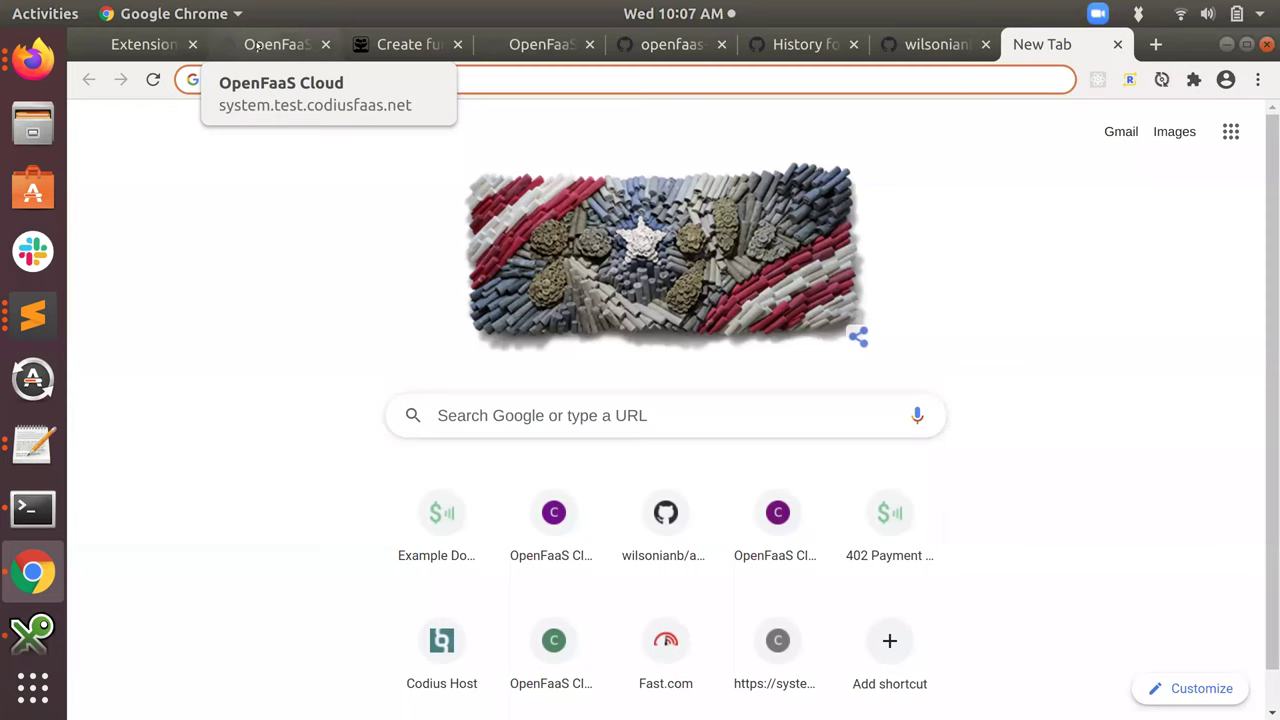
# Open the OpenFaaS Cloud dashboard and take a look at the OpenFaaS Cloud intro documentation linked from it
pyautogui.click(258, 45)
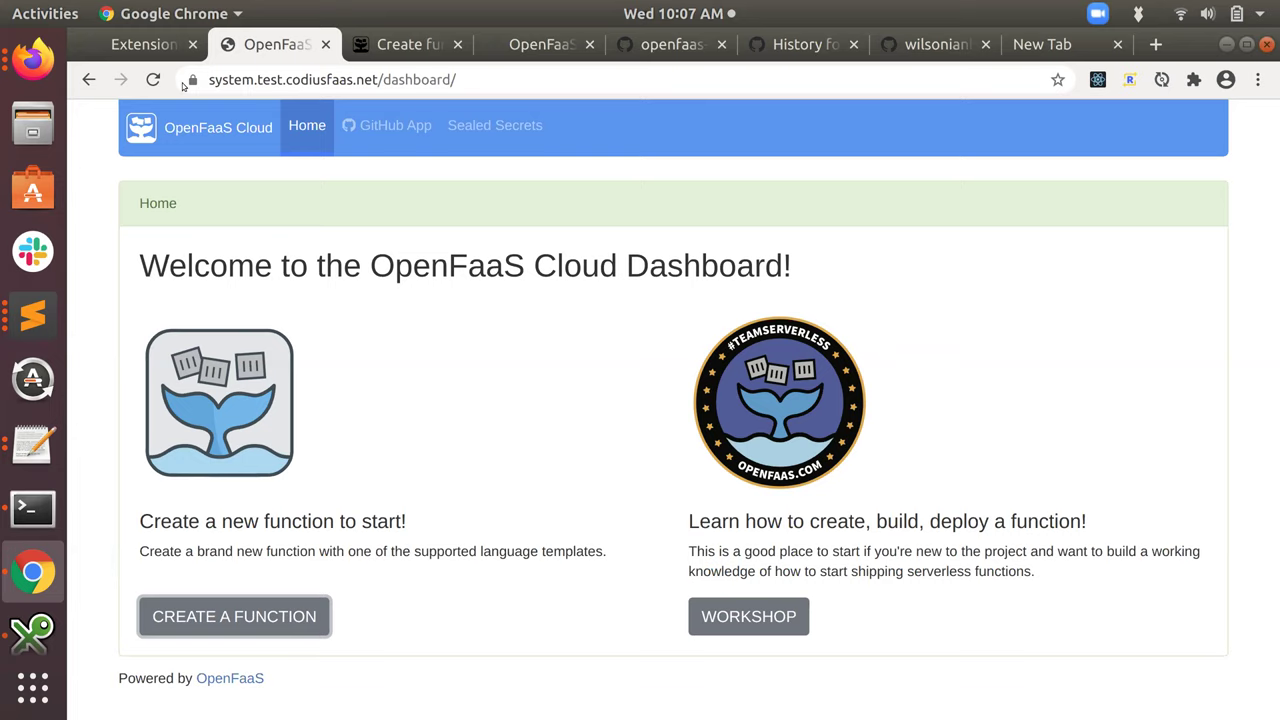
pyautogui.click(201, 131)
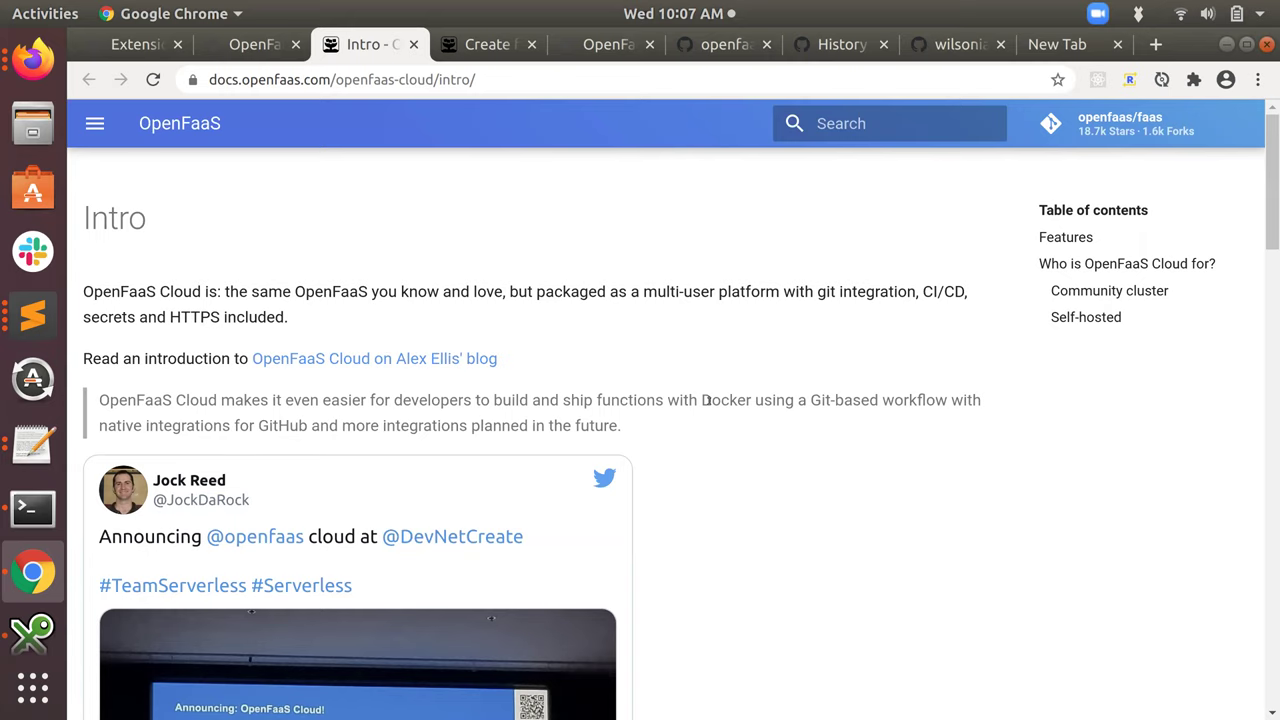
pyautogui.hotkey('ctrl', 'w')
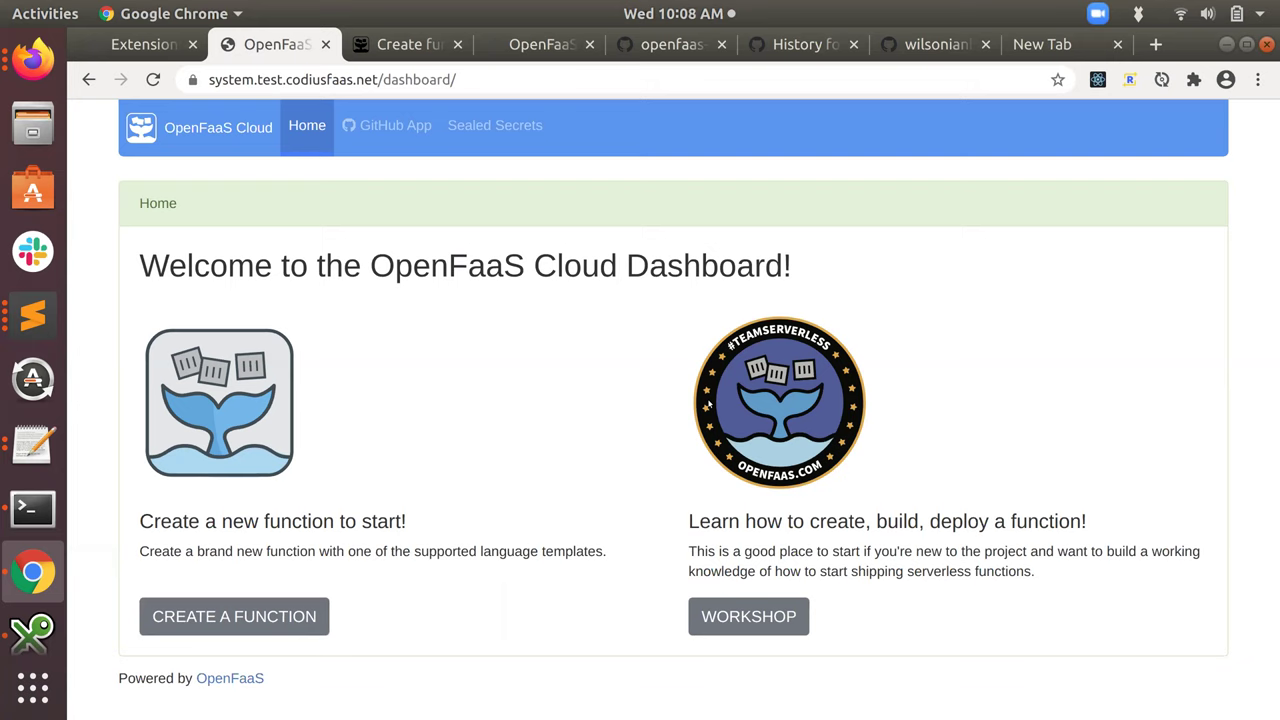
# Examine the supported language templates listed in the table of contents of the Create functions documentation
pyautogui.hotkey('ctrl', 'Tab')
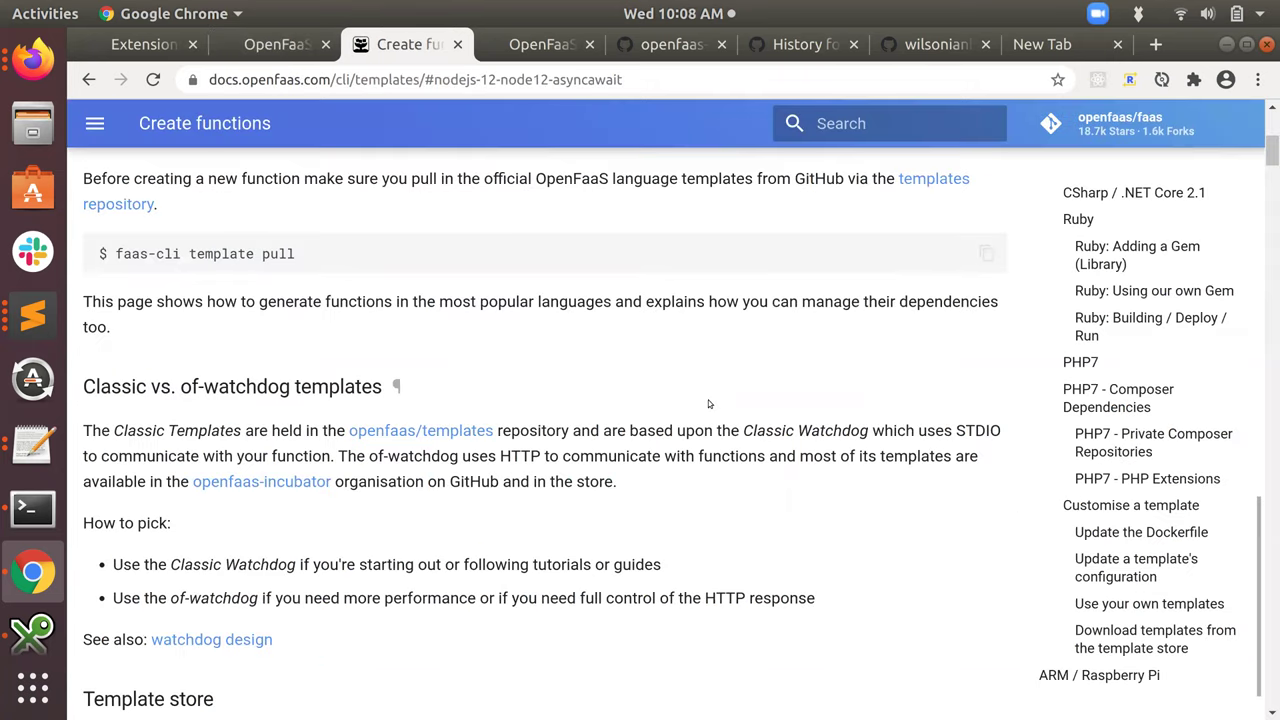
pyautogui.scroll(3, 1194, 561)
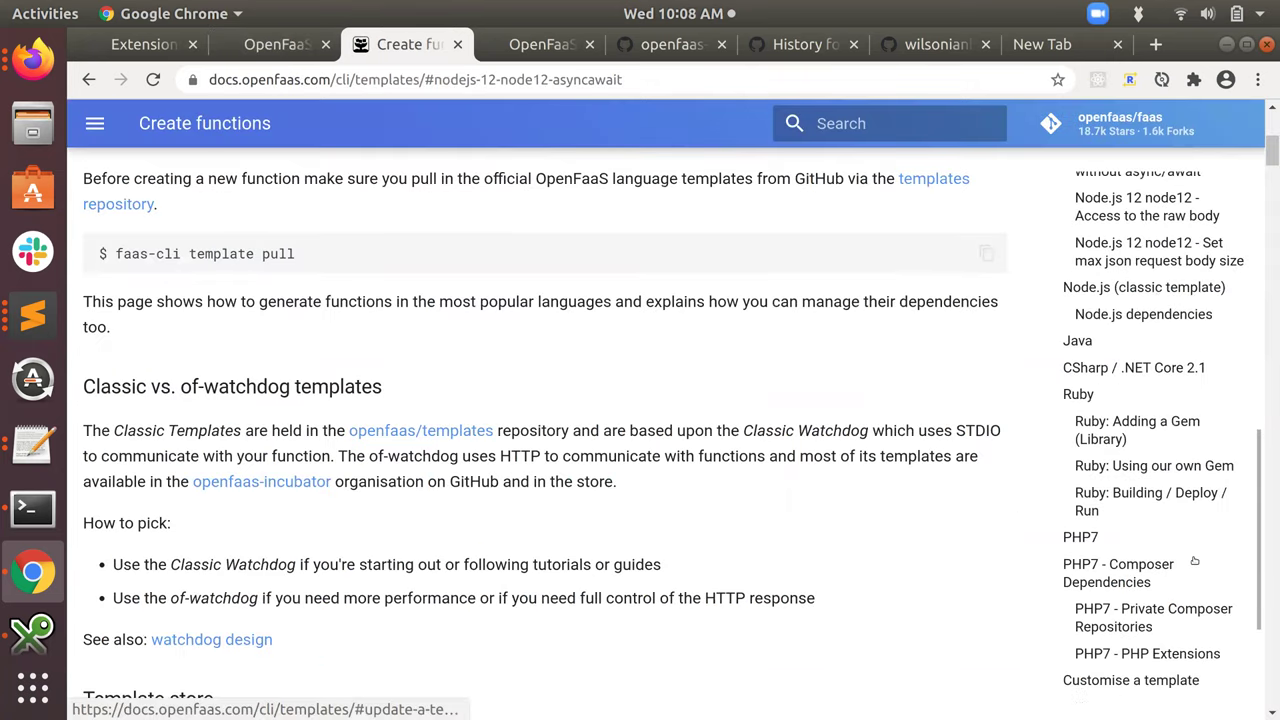
pyautogui.scroll(6, 1194, 561)
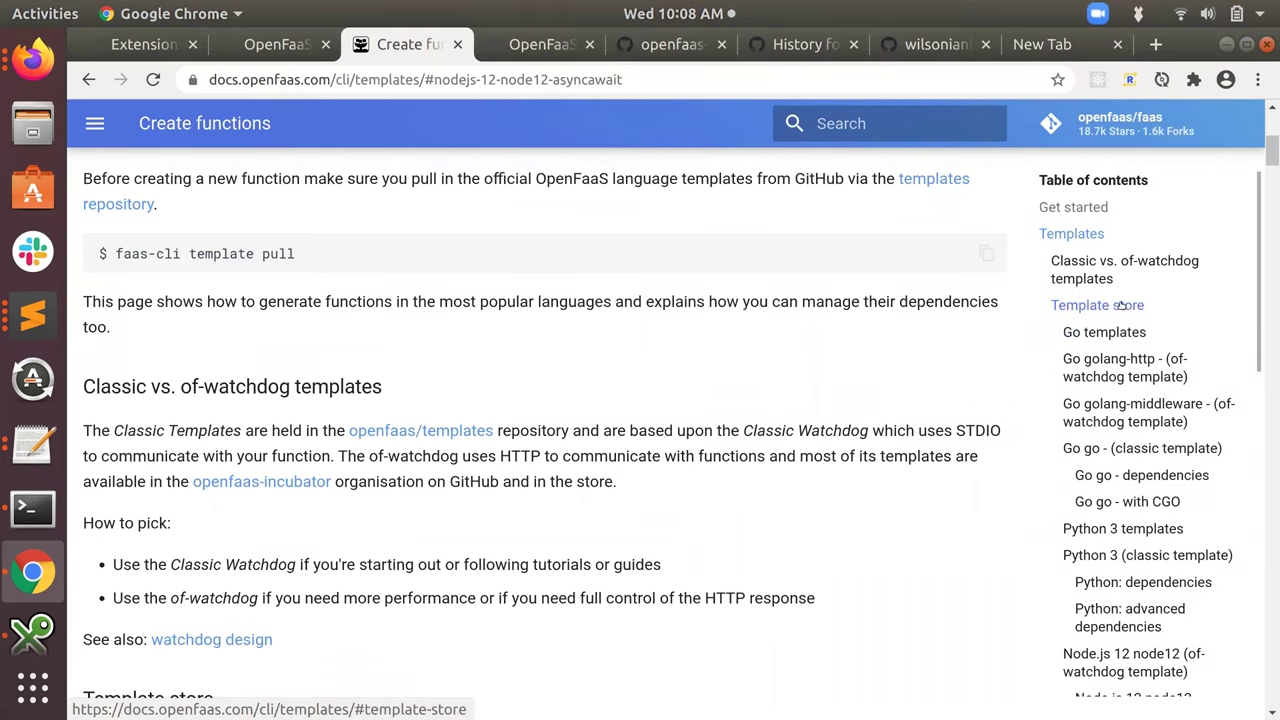
pyautogui.scroll(-3, 1115, 365)
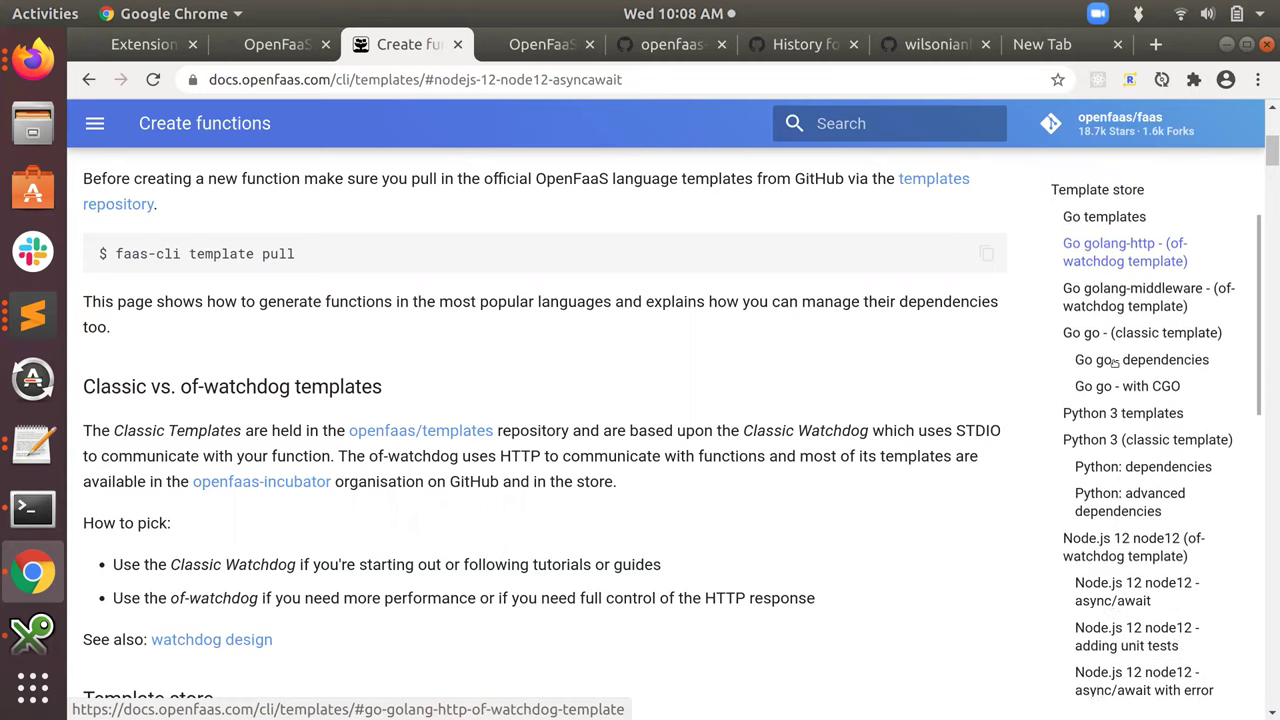
pyautogui.scroll(-1, 1115, 365)
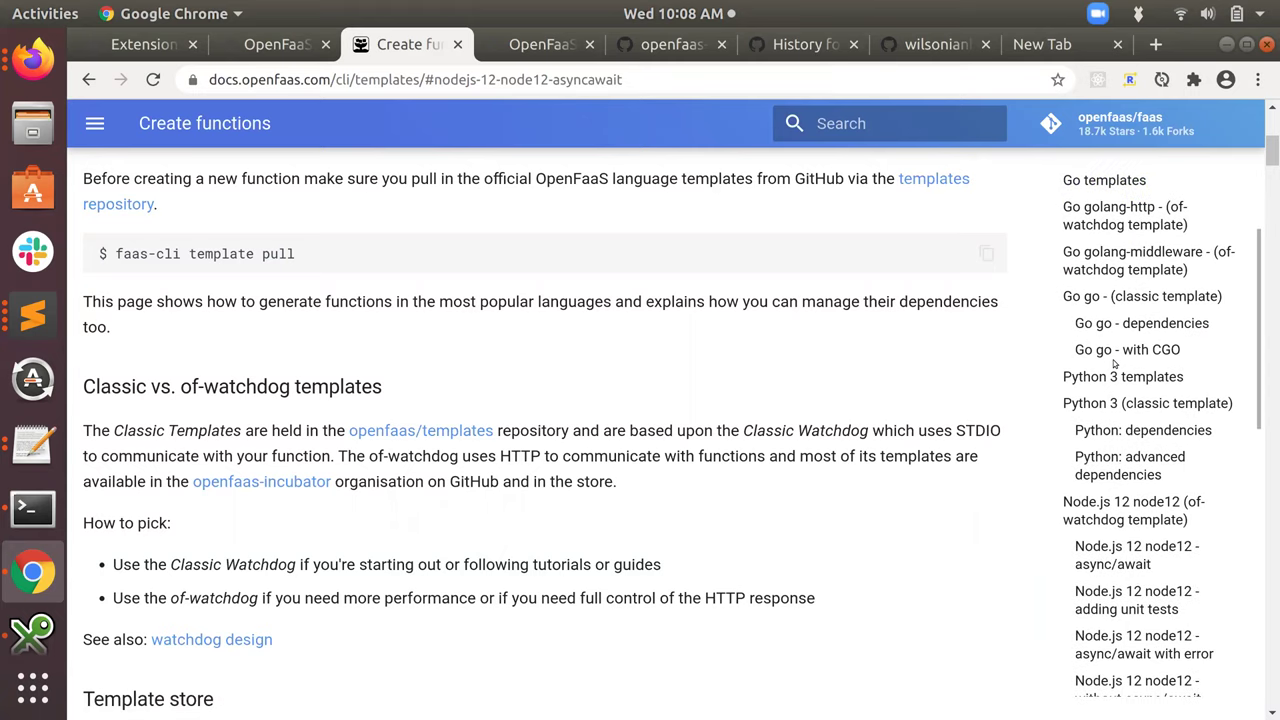
pyautogui.scroll(-3, 1115, 365)
pyautogui.scroll(-12, 1115, 365)
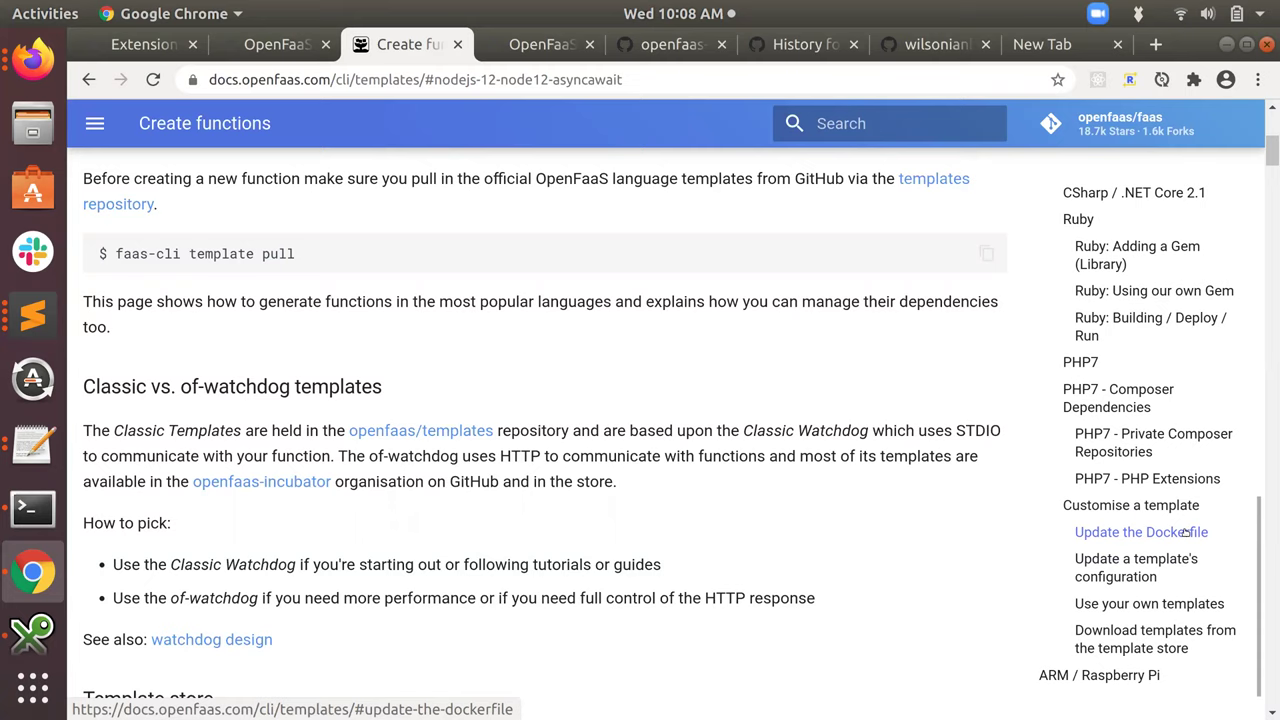
# From the OpenFaaS Cloud dashboard, open the Codius OpenFaas Test GitHub App's installation settings for the personal account
pyautogui.hotkey('ctrl', 'pageup')
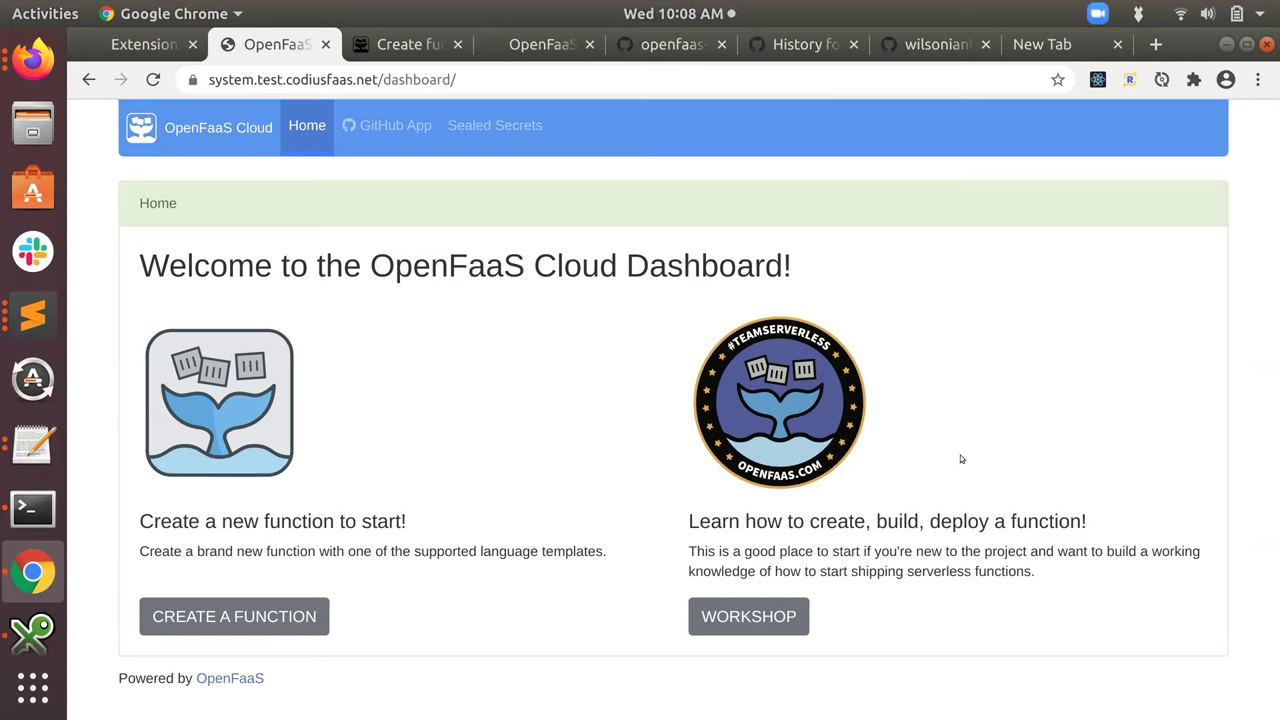
pyautogui.middleClick(396, 130)
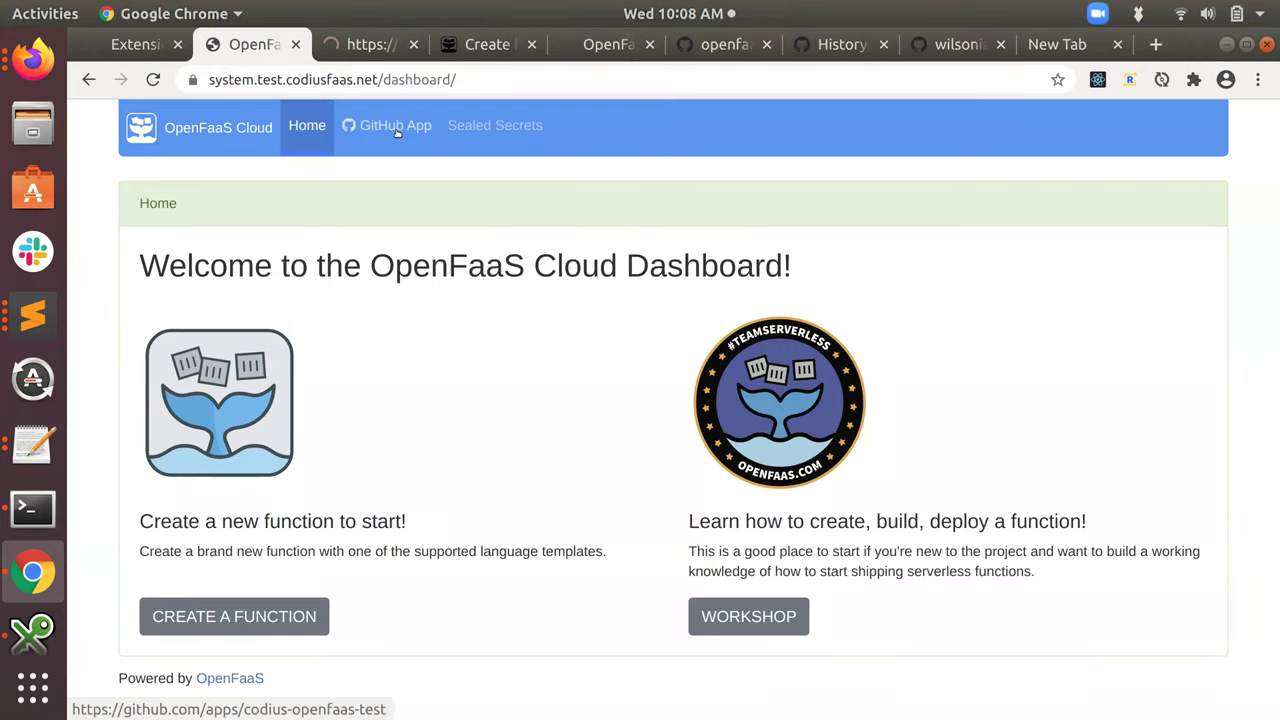
pyautogui.click(365, 44)
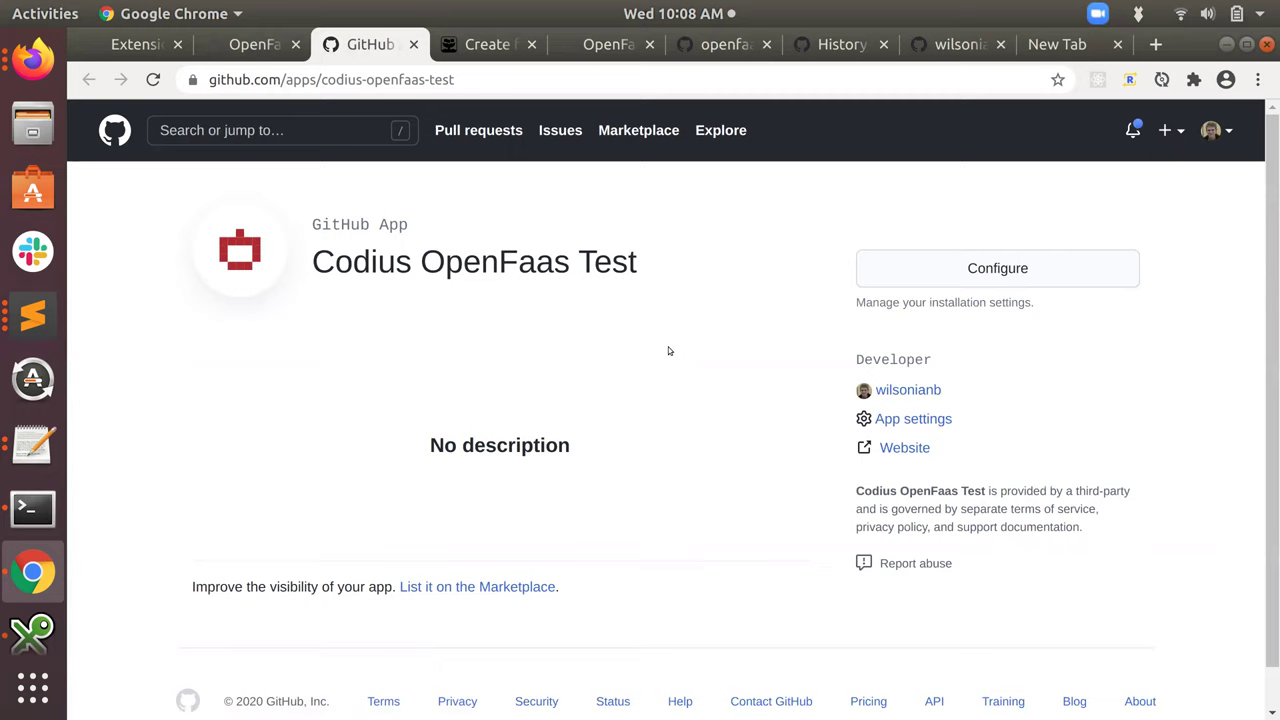
pyautogui.click(1027, 280)
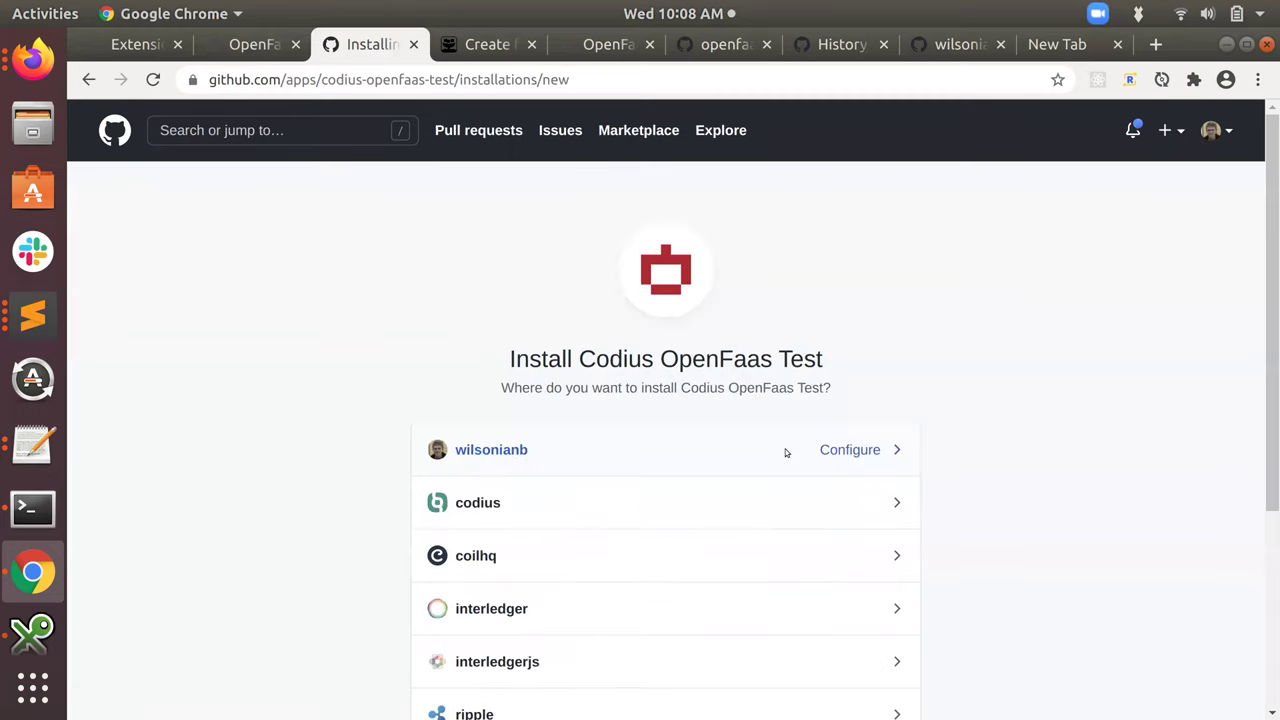
pyautogui.click(786, 452)
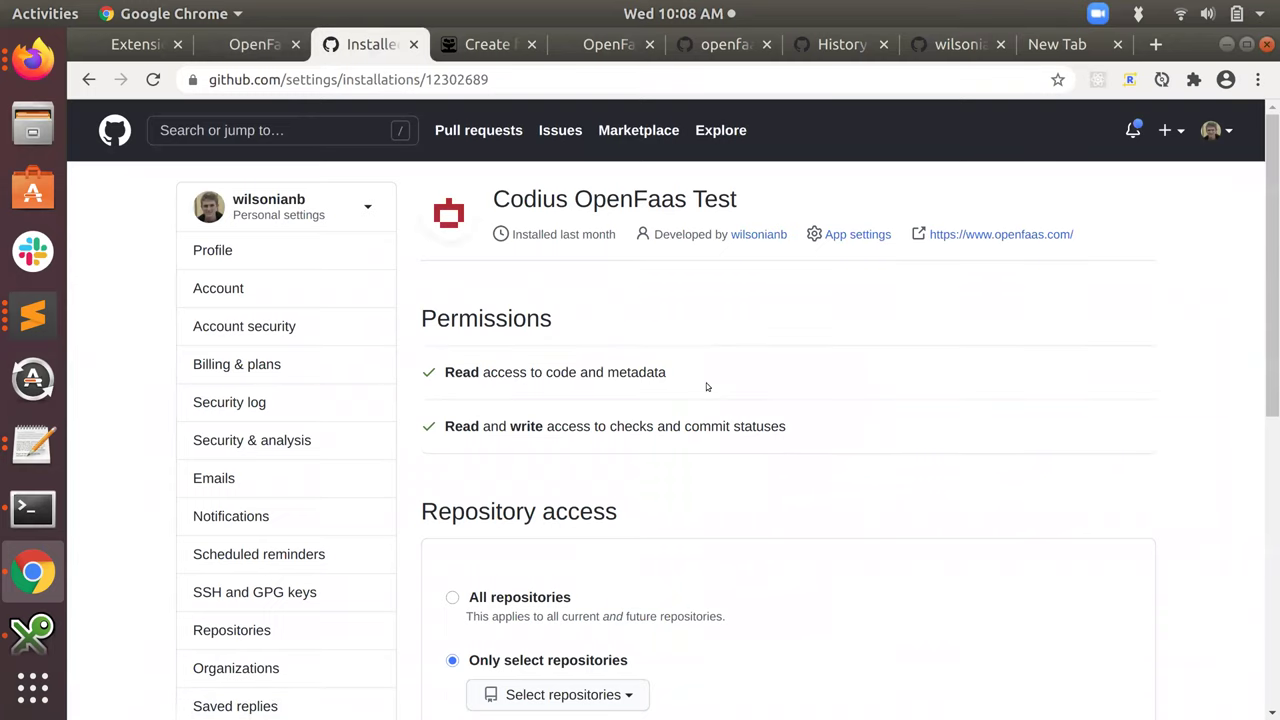
# Add the astronaut-counter repository to the app's selected repositories and save the repository access
pyautogui.scroll(-4, 706, 387)
pyautogui.scroll(-2, 706, 387)
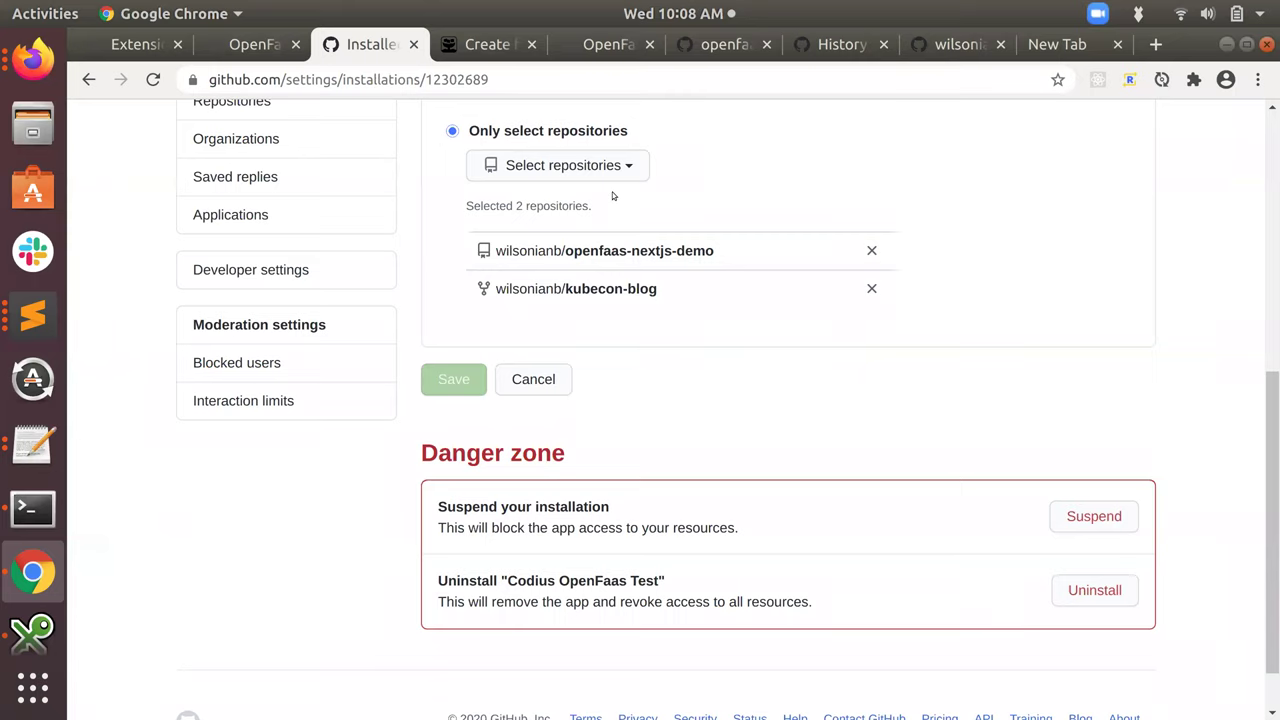
pyautogui.click(599, 174)
pyautogui.write('ast')
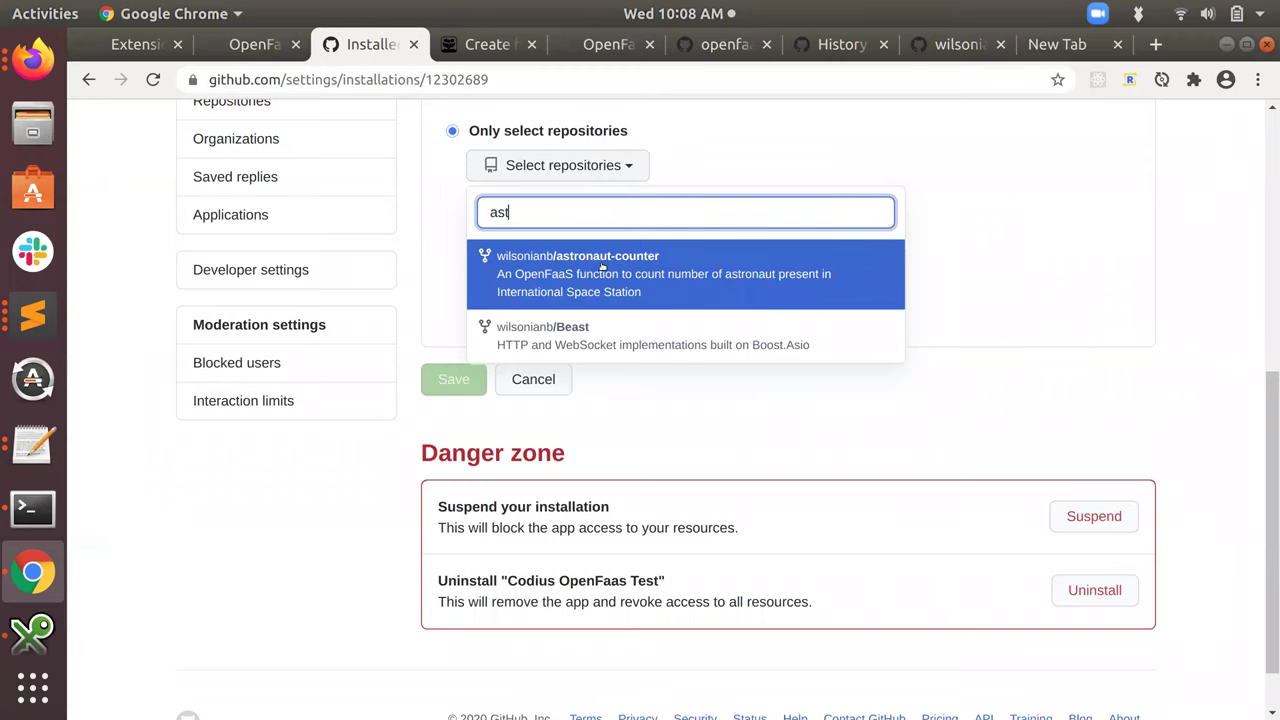
pyautogui.click(603, 263)
pyautogui.click(458, 420)
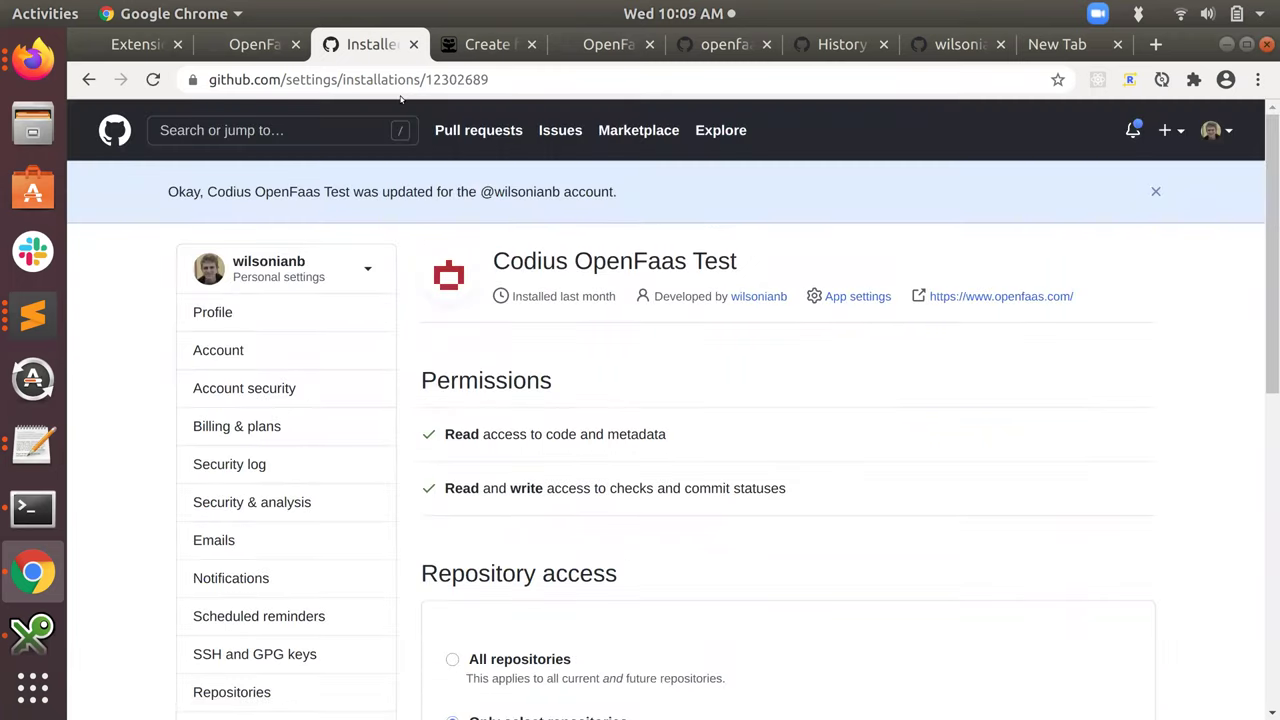
# Show the list of functions deployed for the personal account in the OpenFaaS Cloud dashboard
pyautogui.click(270, 44)
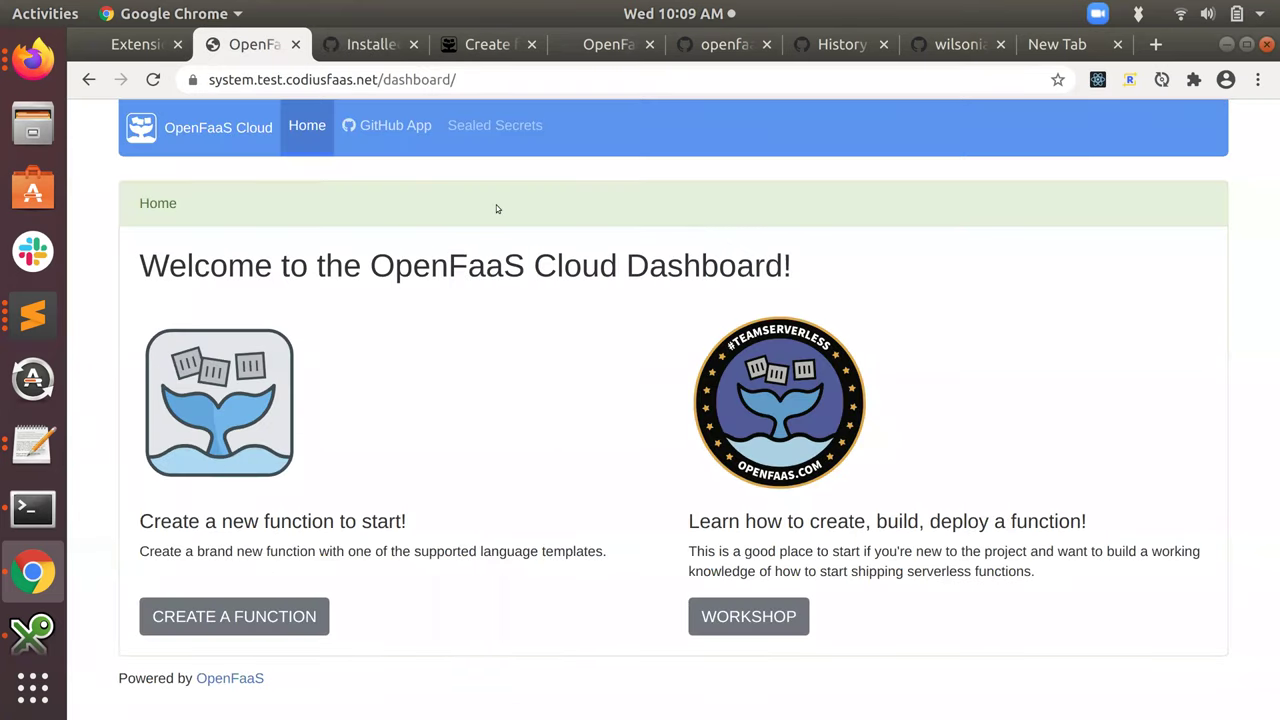
pyautogui.hotkey('ctrl', 'Tab')
pyautogui.hotkey('ctrl', 'Tab')
pyautogui.hotkey('ctrl', 'Tab')
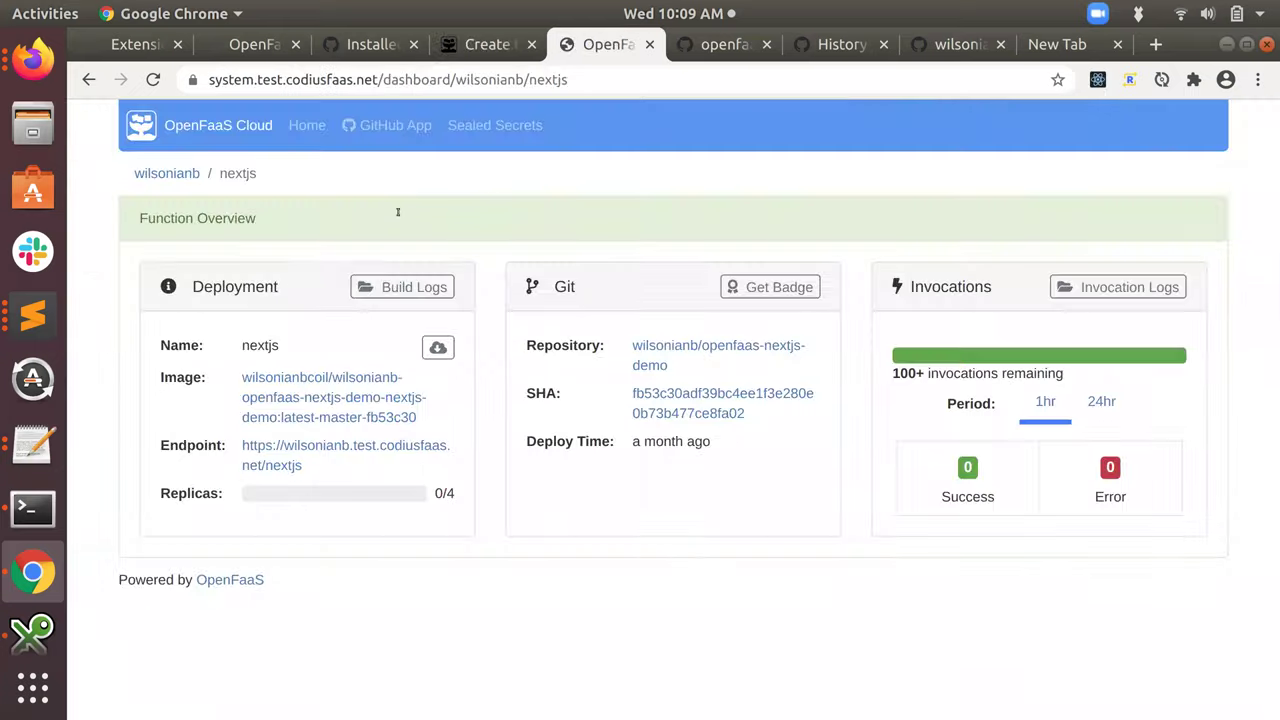
pyautogui.click(168, 174)
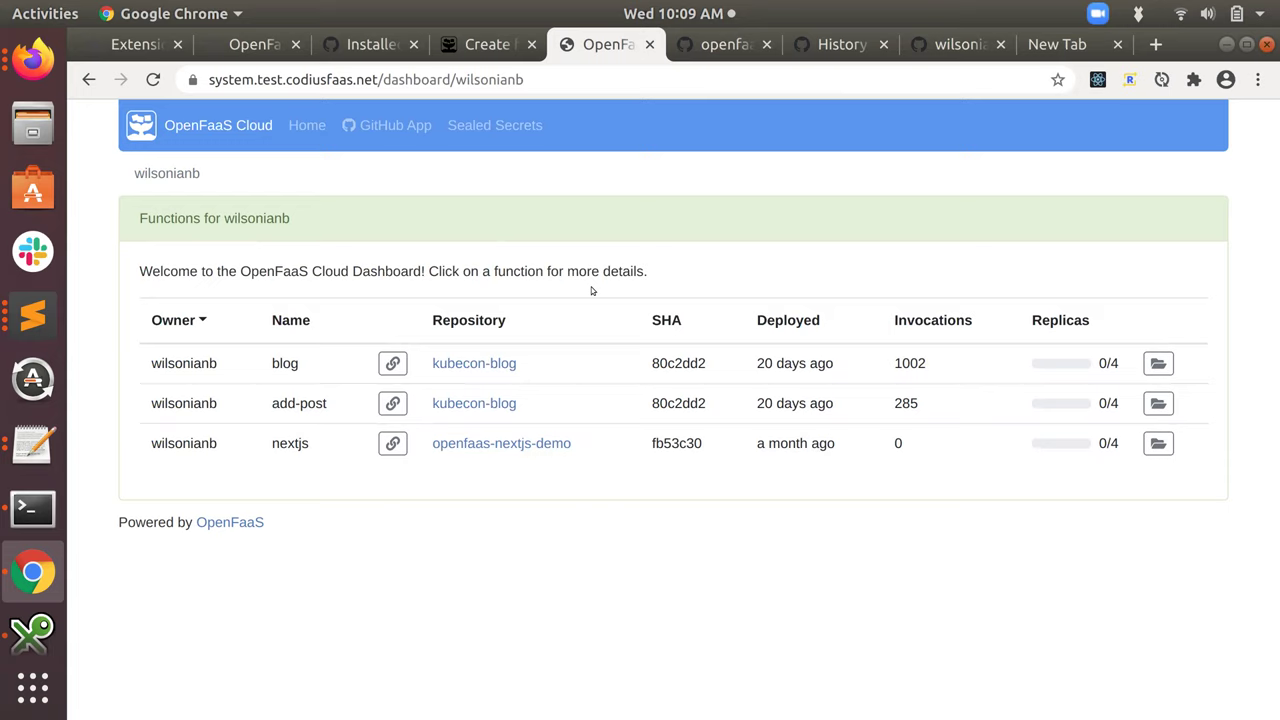
# In the astronaut-counter GitHub repository, edit README.md to add a period at the end of the description sentence
pyautogui.hotkey('ctrl', 'Tab')
pyautogui.hotkey('ctrl', 'Tab')
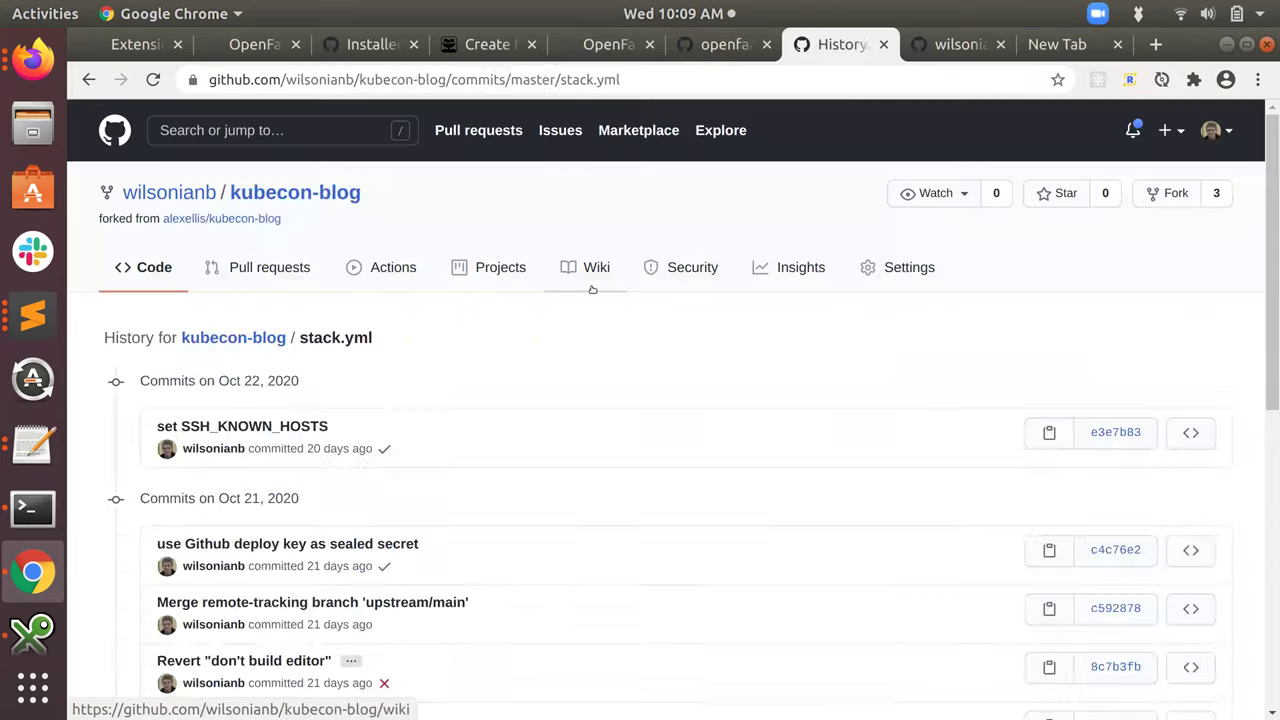
pyautogui.hotkey('ctrl', 'Tab')
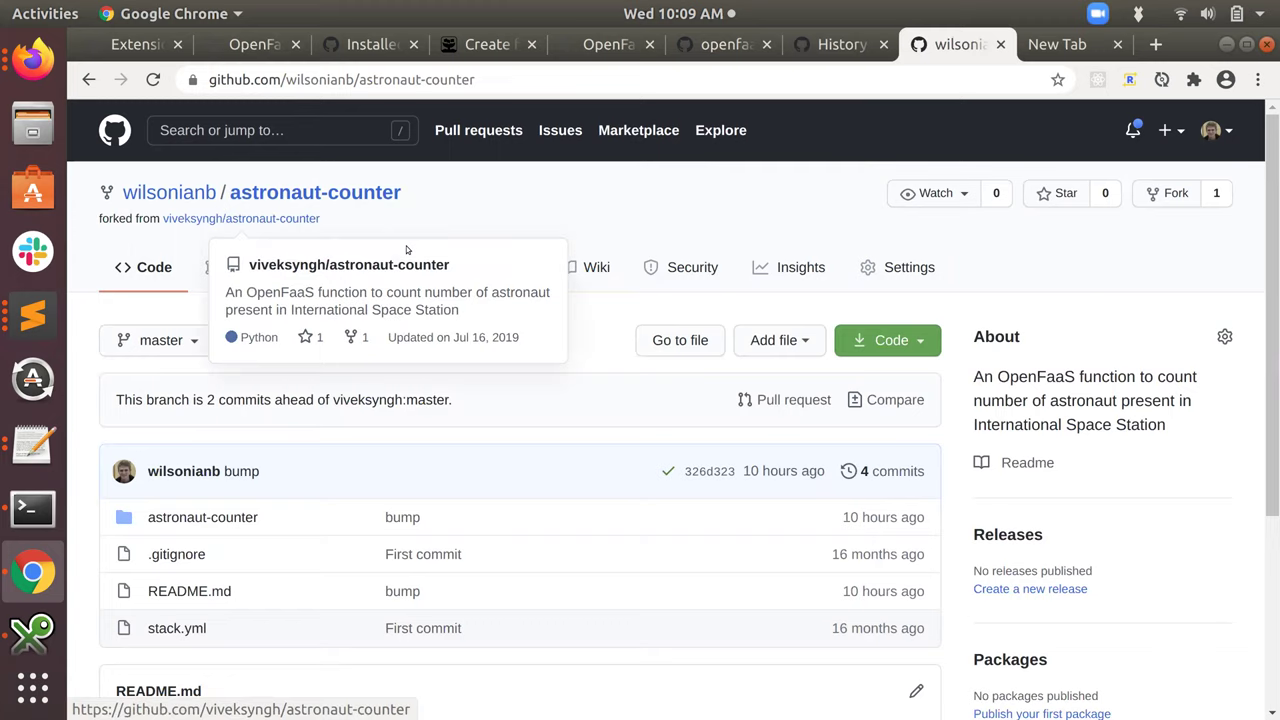
pyautogui.scroll(-5, 695, 295)
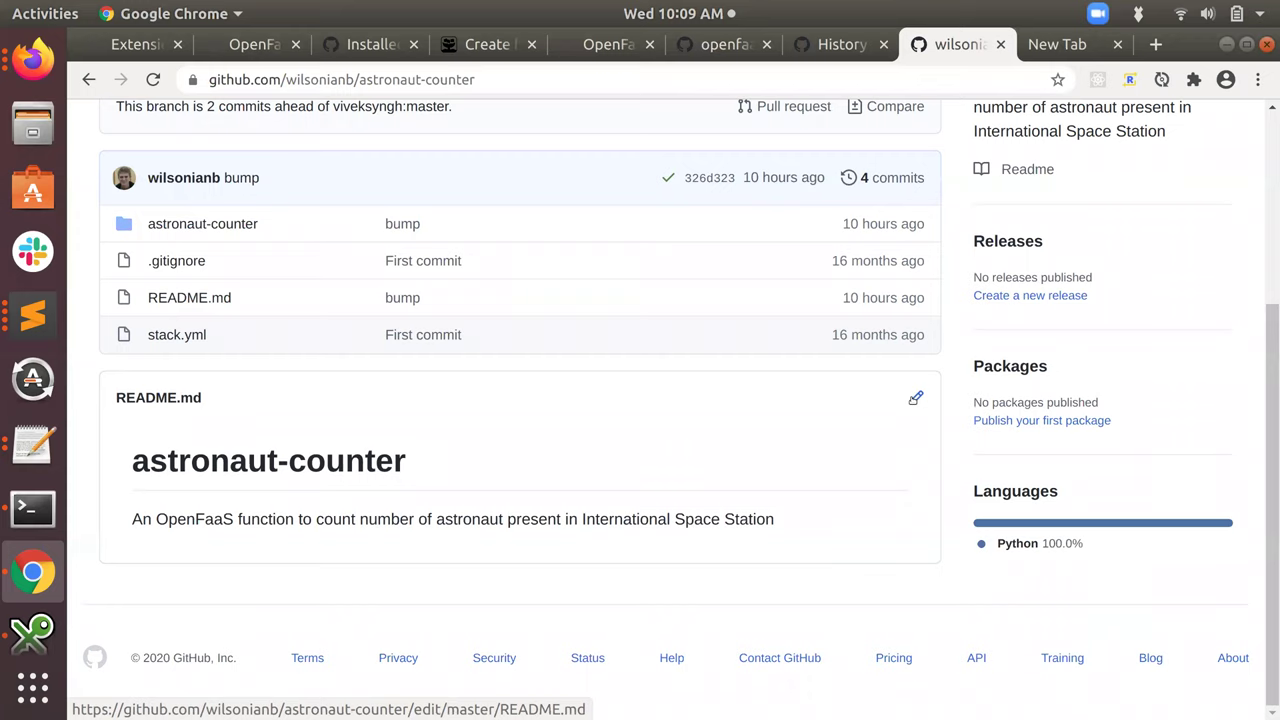
pyautogui.click(915, 398)
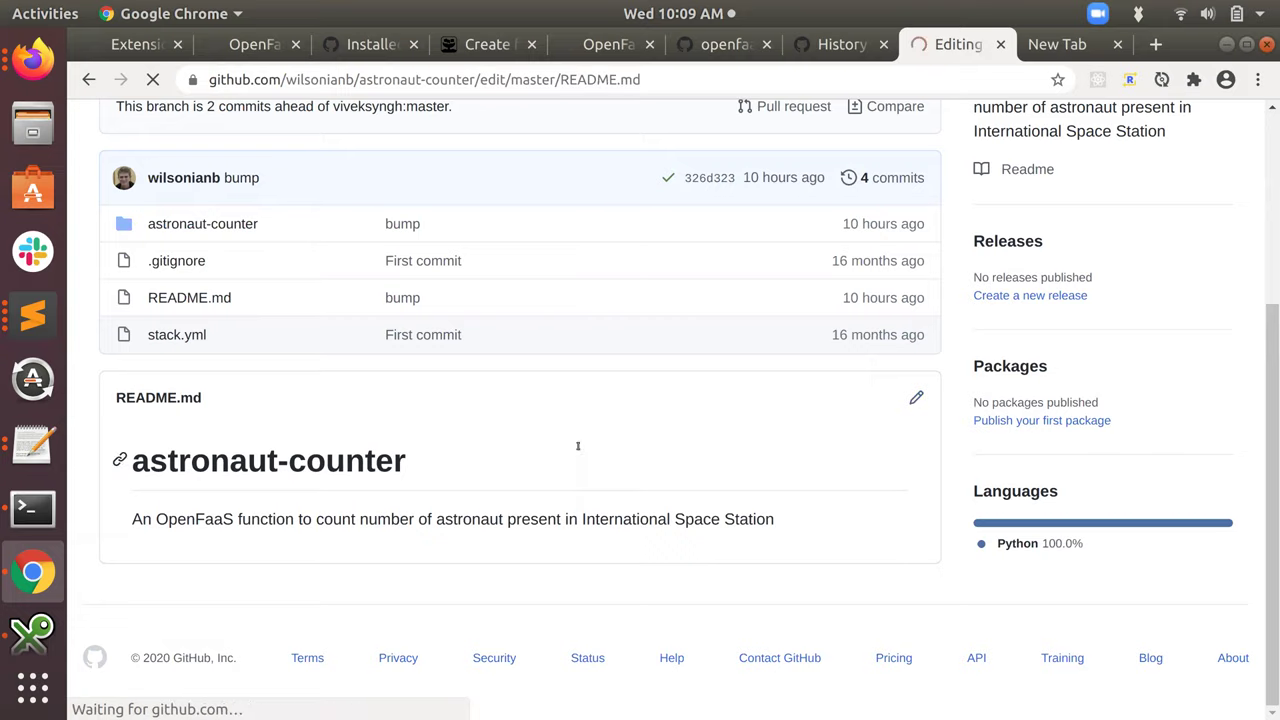
pyautogui.click(778, 476)
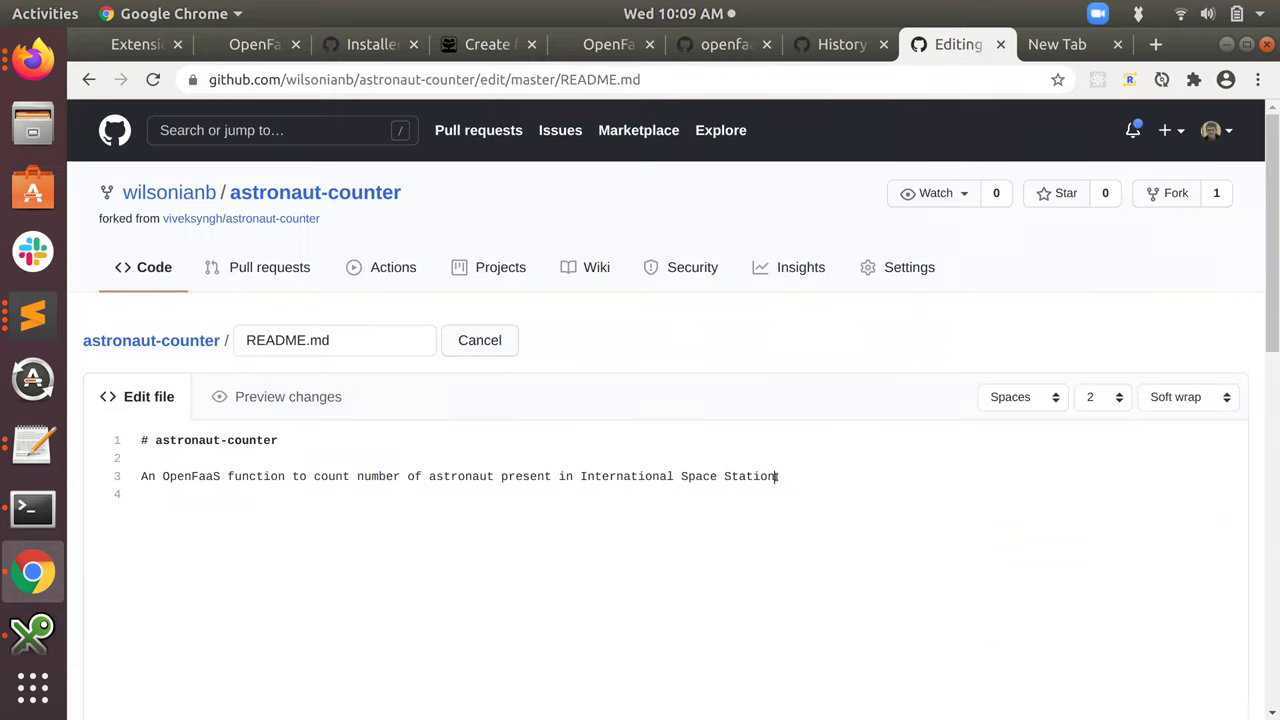
pyautogui.write('.')
pyautogui.scroll(-10, 908, 500)
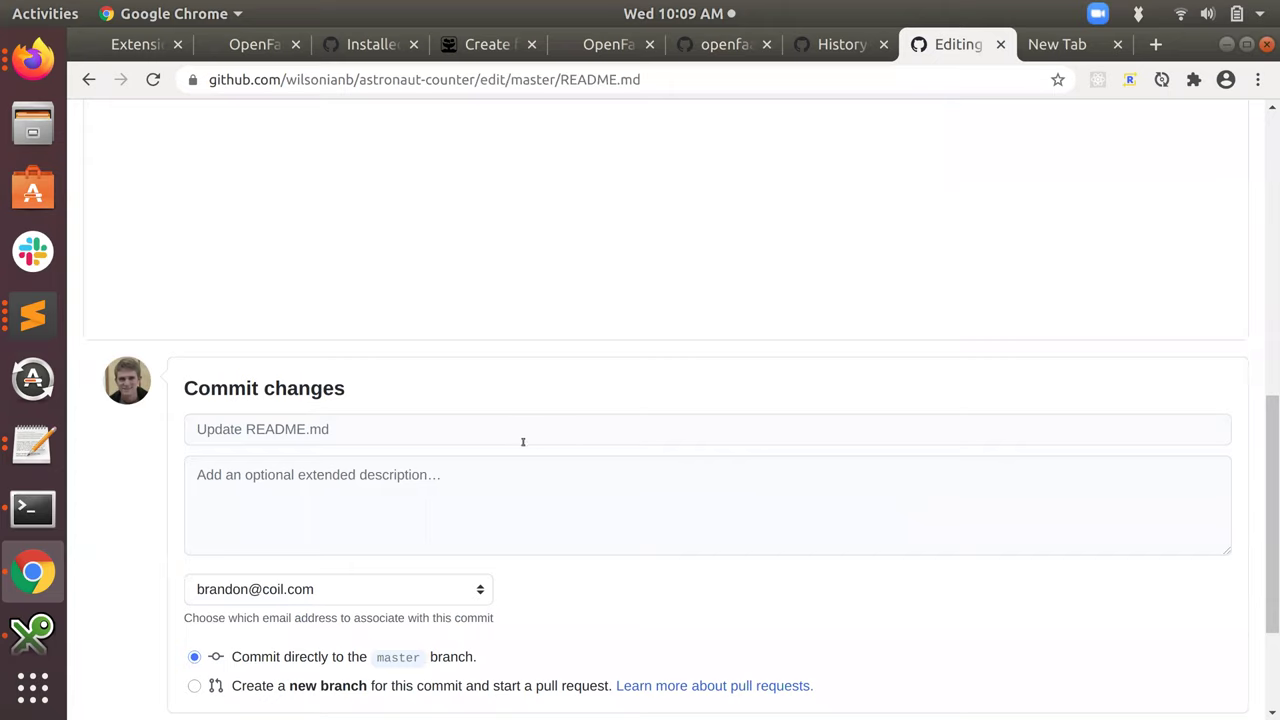
# Commit the README change directly to the master branch with the message "Update README"
pyautogui.click(377, 429)
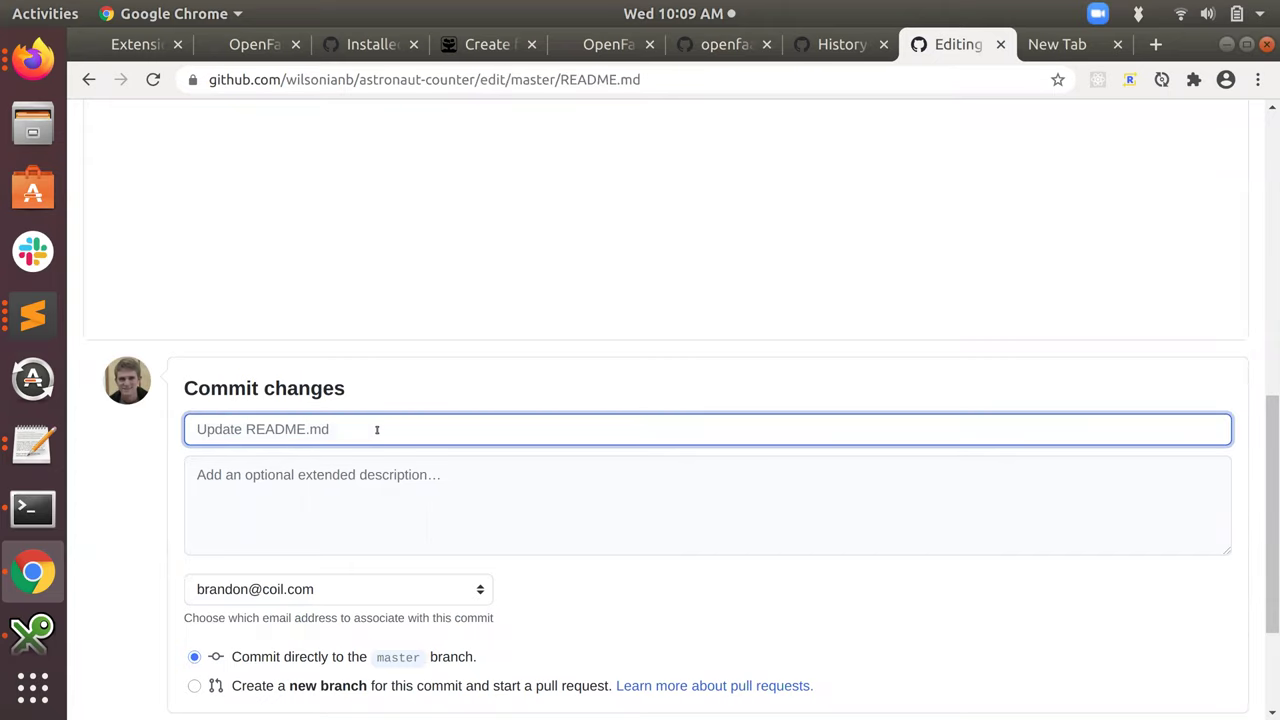
pyautogui.write('Update README')
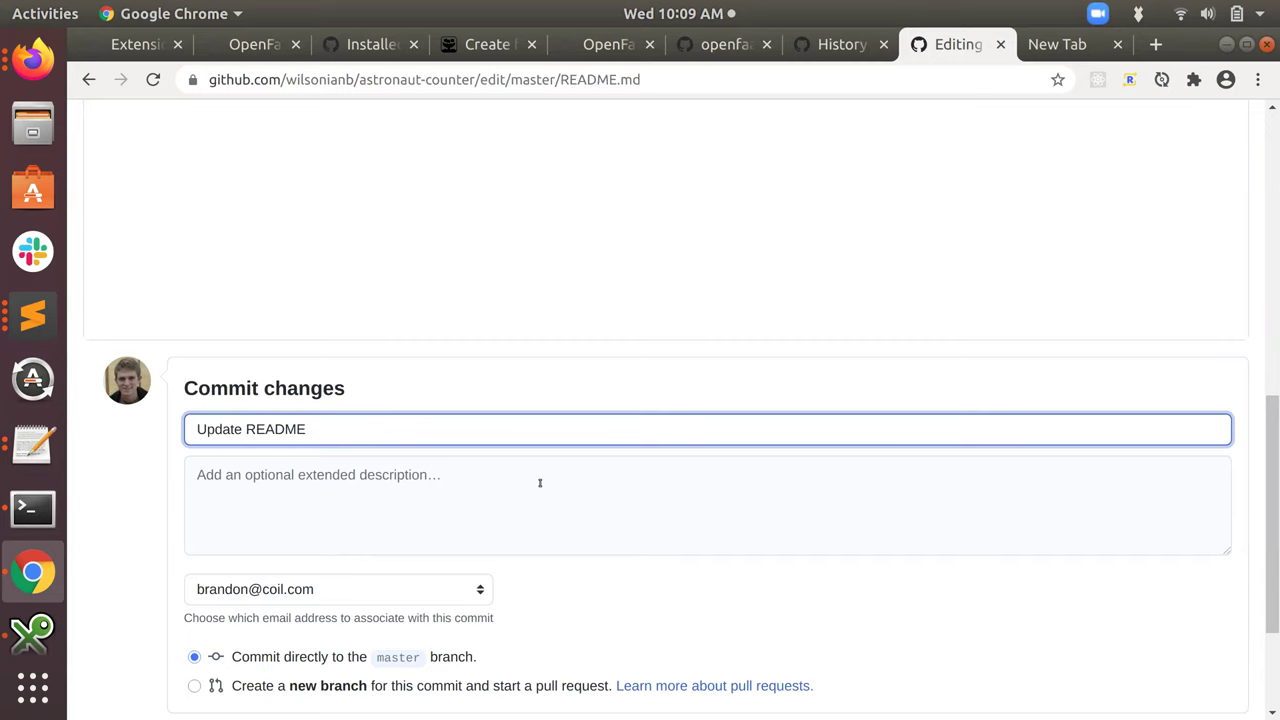
pyautogui.scroll(-4, 540, 480)
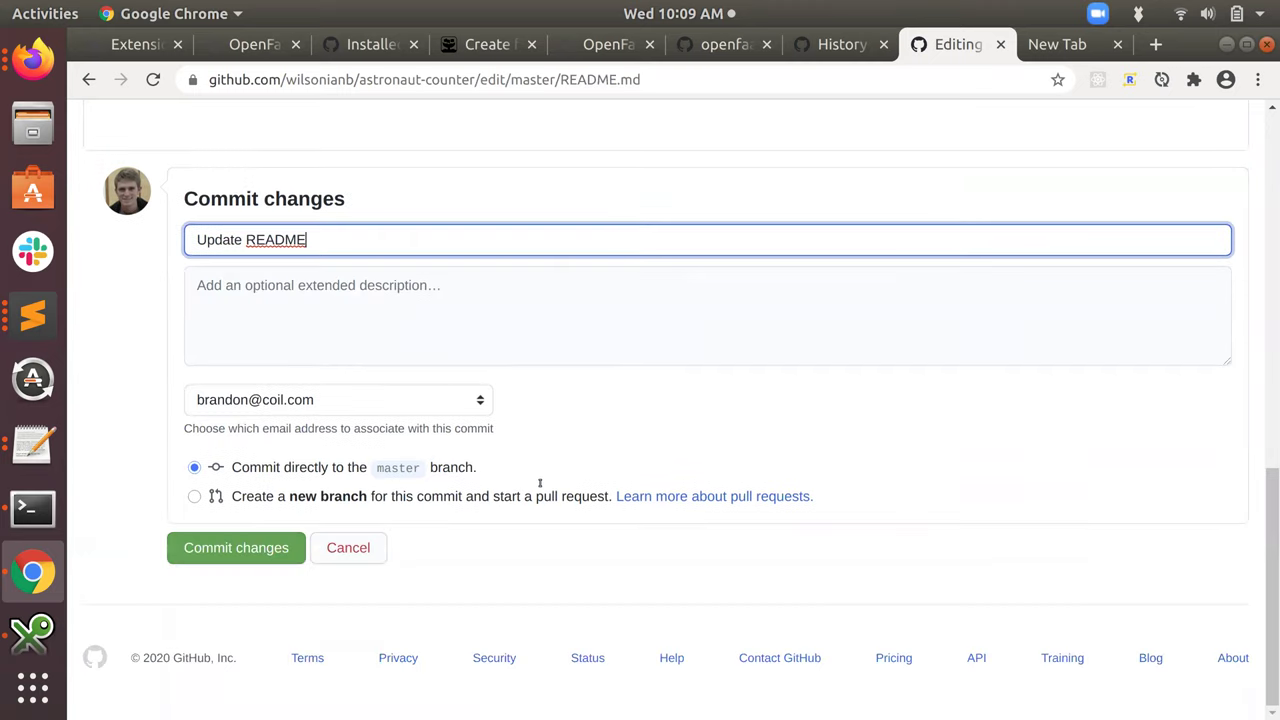
pyautogui.click(255, 556)
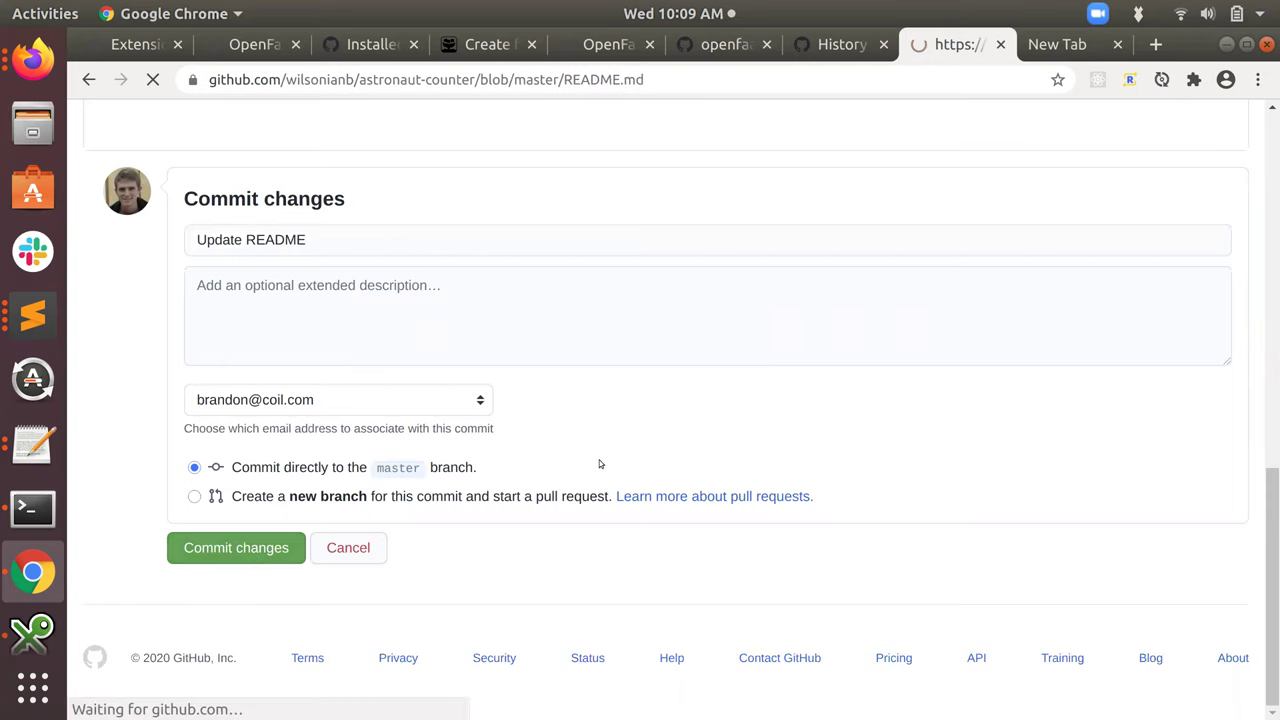
# Check the commit on the repository's main page, then refresh the dashboard's function list and open the astronaut-counter overview
pyautogui.click(314, 193)
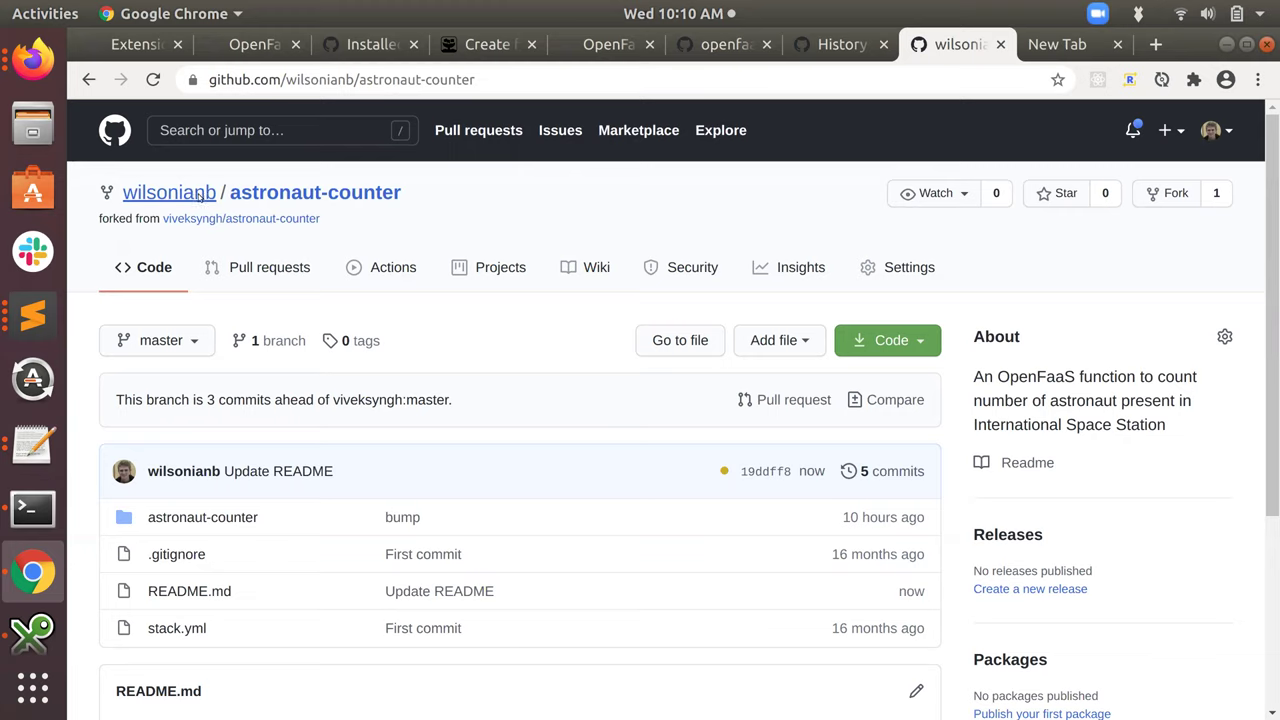
pyautogui.click(597, 47)
pyautogui.press('F5')
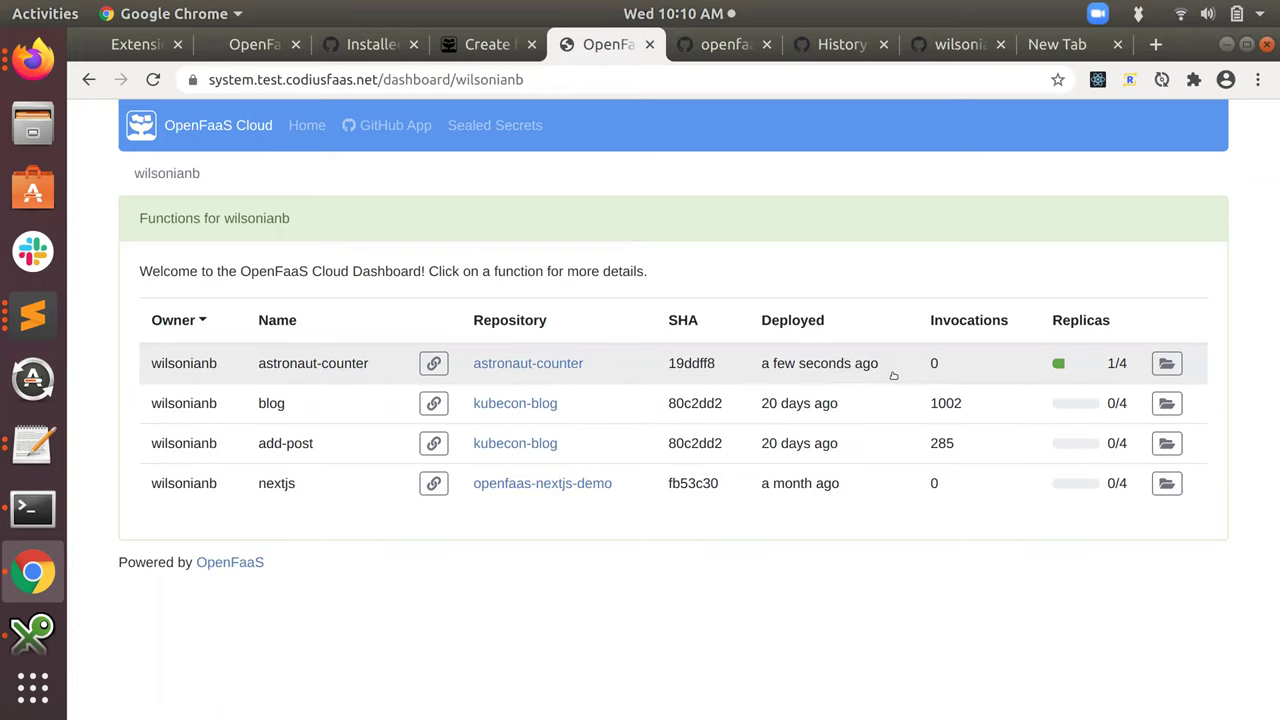
pyautogui.click(311, 376)
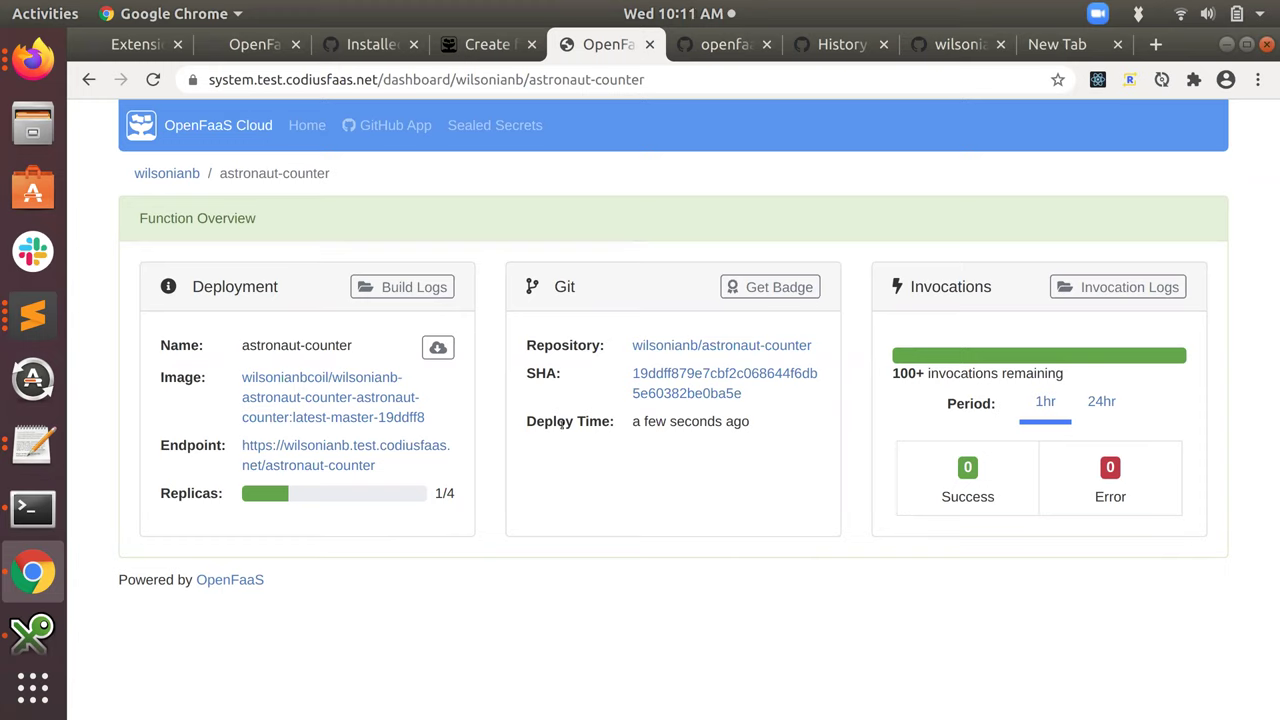
# View the GitHub commit linked from the astronaut-counter function's SHA and return to the function overview
pyautogui.middleClick(685, 376)
pyautogui.hotkey('ctrl', 'Tab')
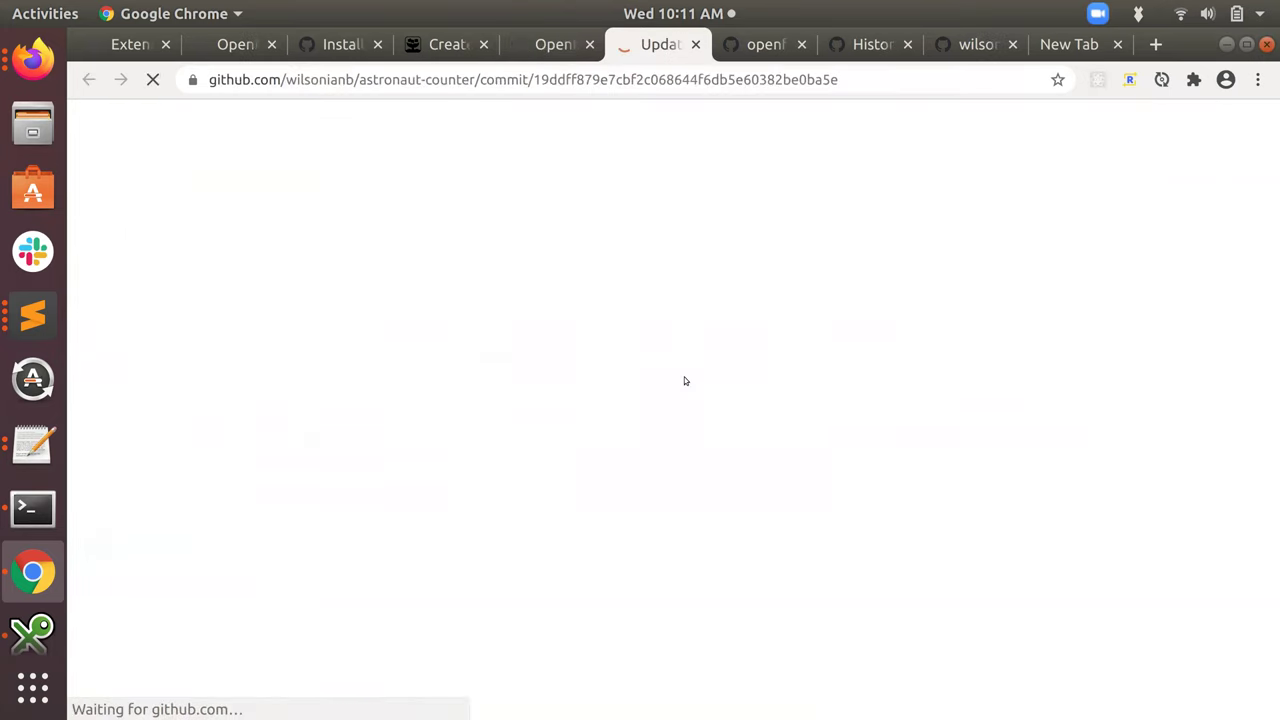
pyautogui.hotkey('ctrl', 'shift', 'Tab')
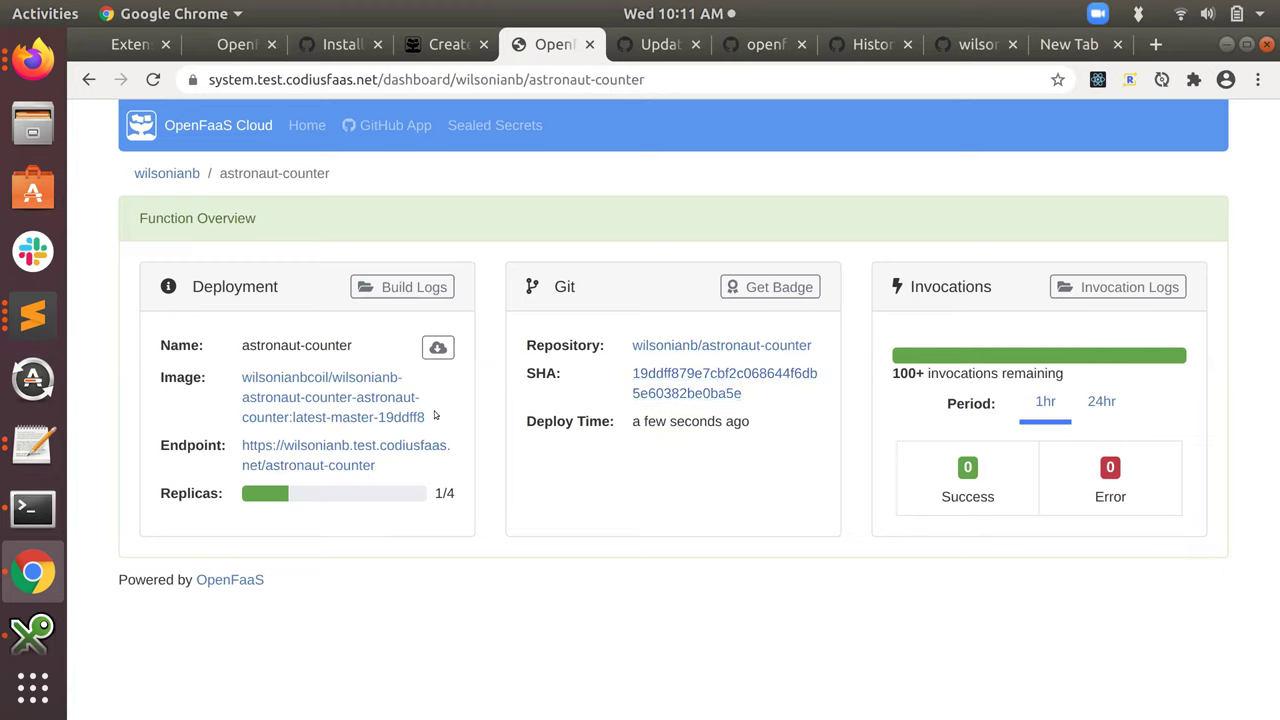
# Open the astronaut-counter function's endpoint, return to its overview, and open the linked GitHub repository in a new tab
pyautogui.click(292, 467)
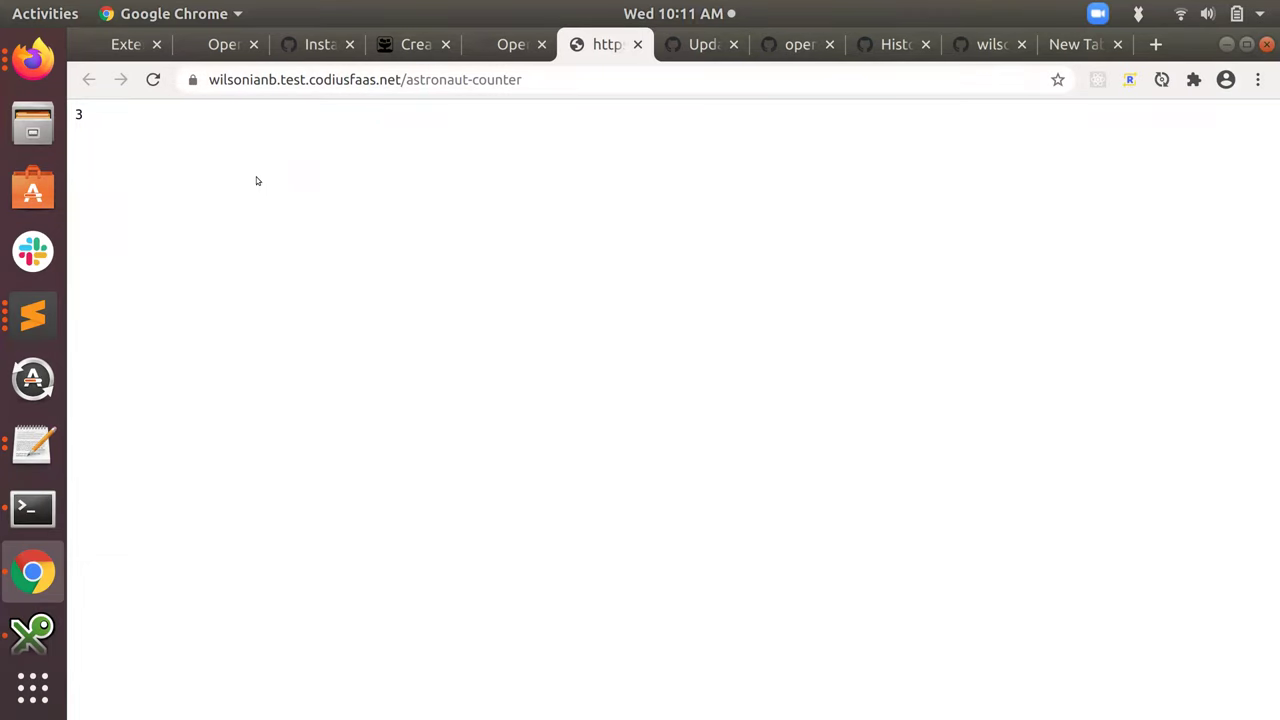
pyautogui.hotkey('ctrl', 'pageup')
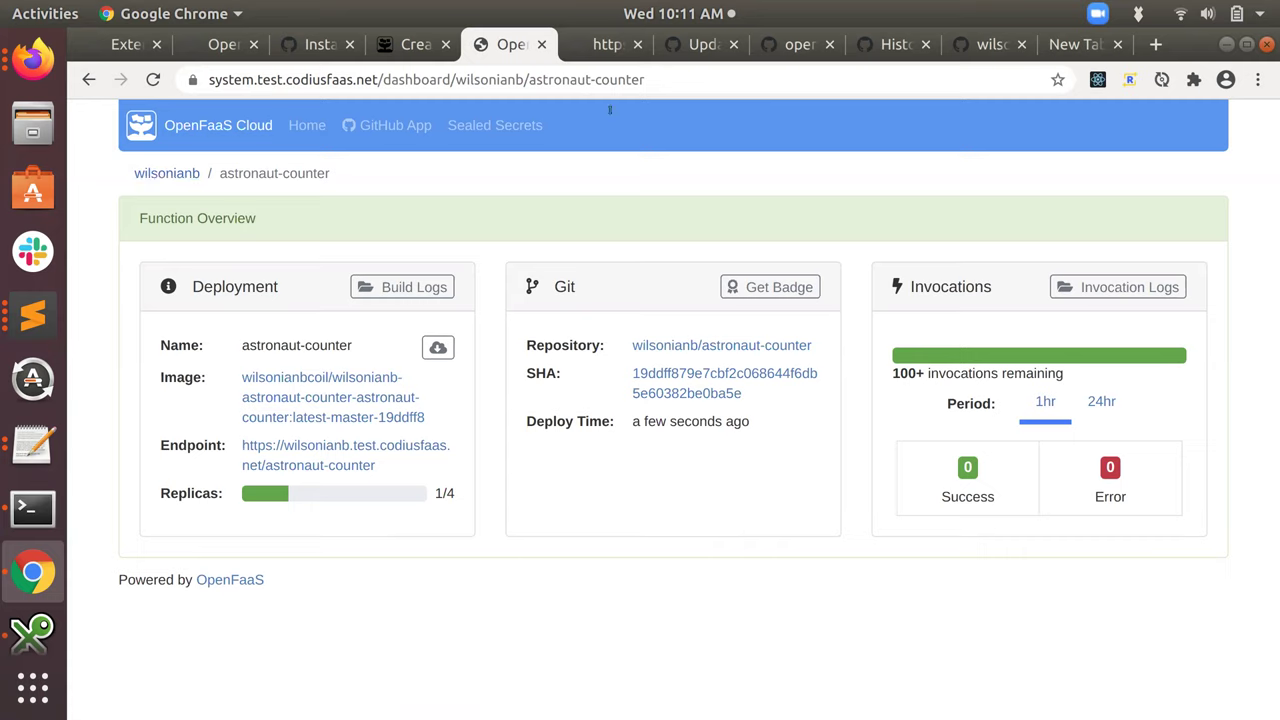
pyautogui.middleClick(658, 349)
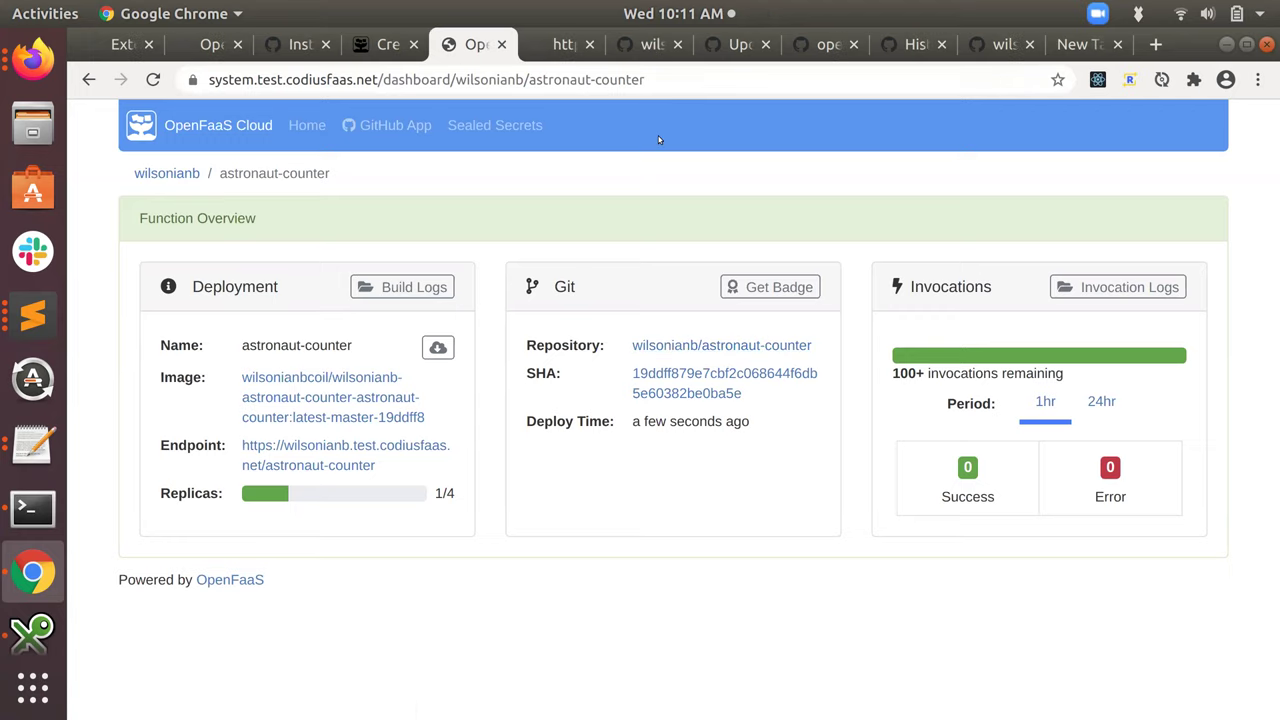
pyautogui.hotkey('ctrl', 'Tab')
pyautogui.hotkey('ctrl', 'Tab')
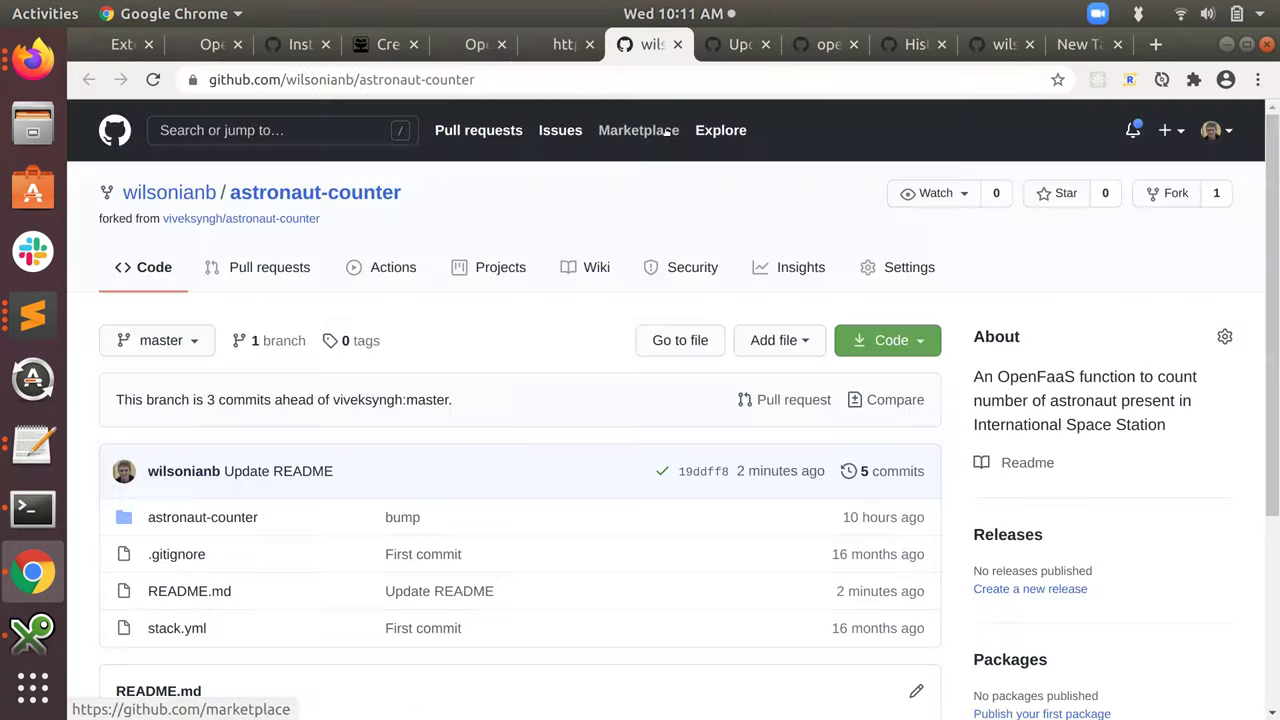
# Select the astronaut-counter repository's web address, switching over to Zoom and back to the browser
pyautogui.click(379, 80)
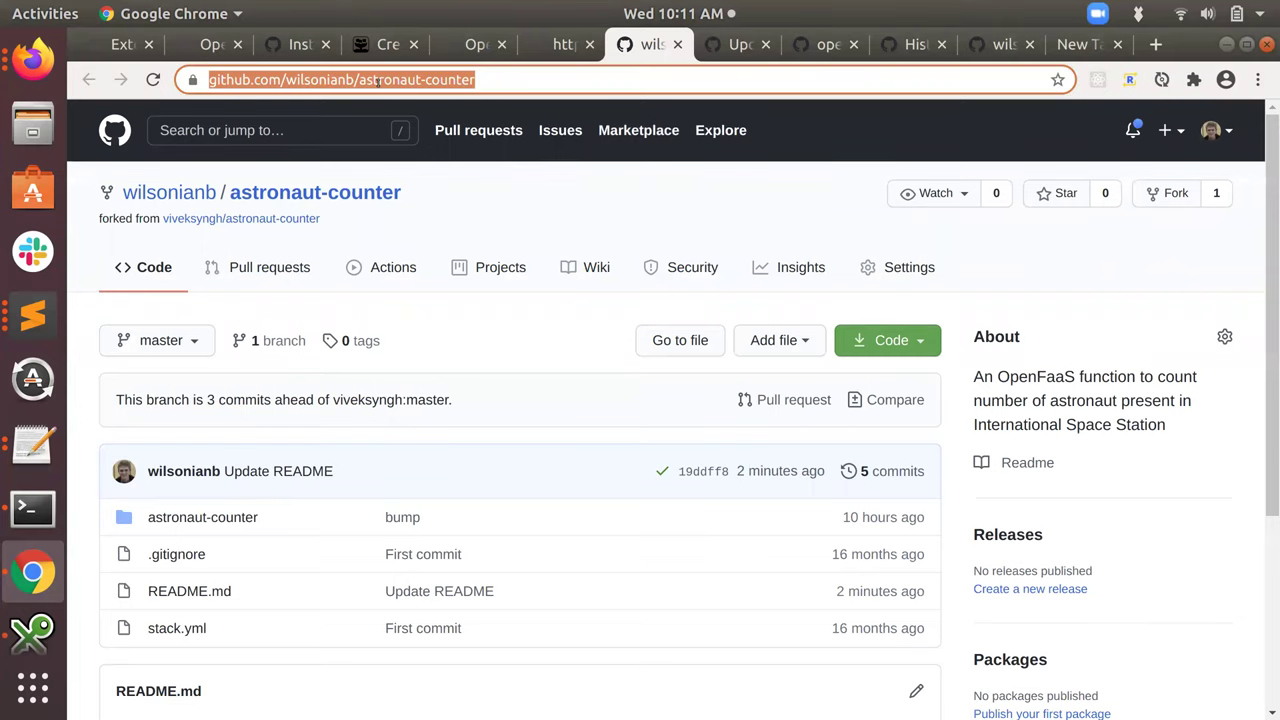
pyautogui.hotkey('alt', 'Tab')
pyautogui.hotkey('alt', 'Tab')
pyautogui.hotkey('alt', 'shift', 'Tab')
pyautogui.hotkey('alt', 'shift', 'Tab')
pyautogui.hotkey('alt', 'Tab')
pyautogui.hotkey('alt', 'Tab')
pyautogui.hotkey('alt', 'Tab')
pyautogui.hotkey('alt', 'Tab')
pyautogui.hotkey('alt', 'Tab')
pyautogui.hotkey('alt', 'Tab')
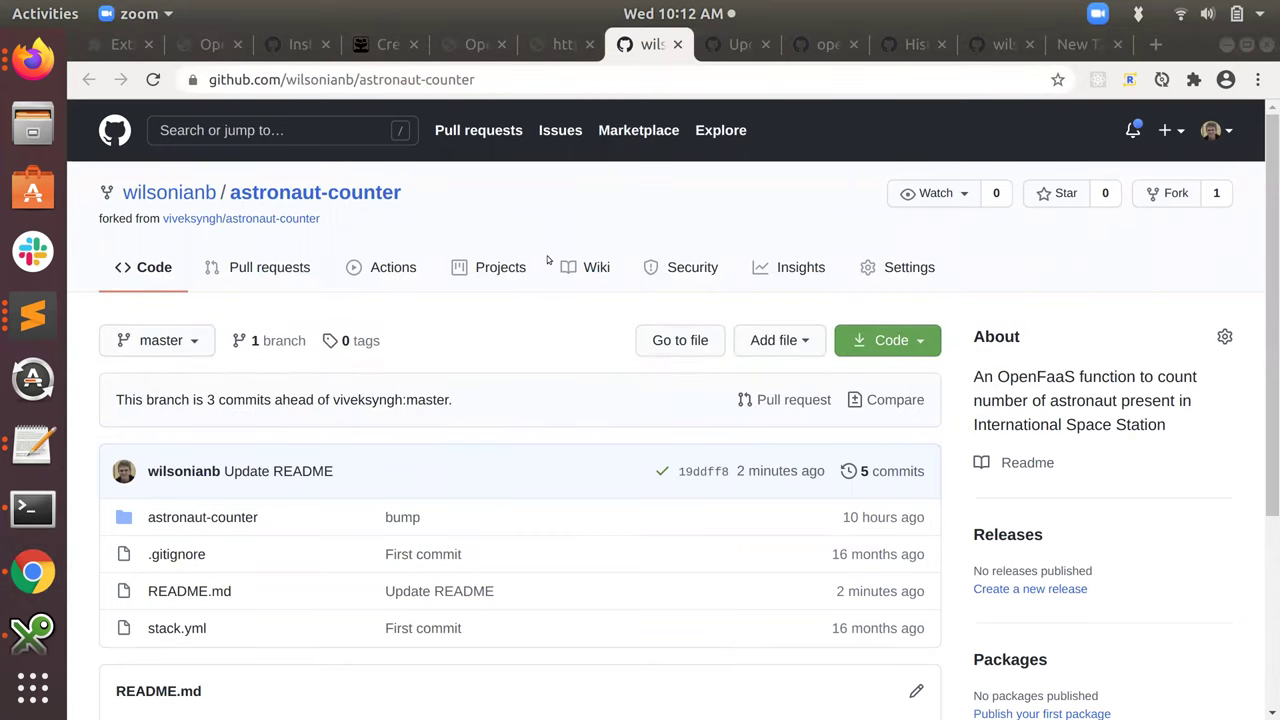
pyautogui.hotkey('alt', 'Tab')
pyautogui.click(503, 200)
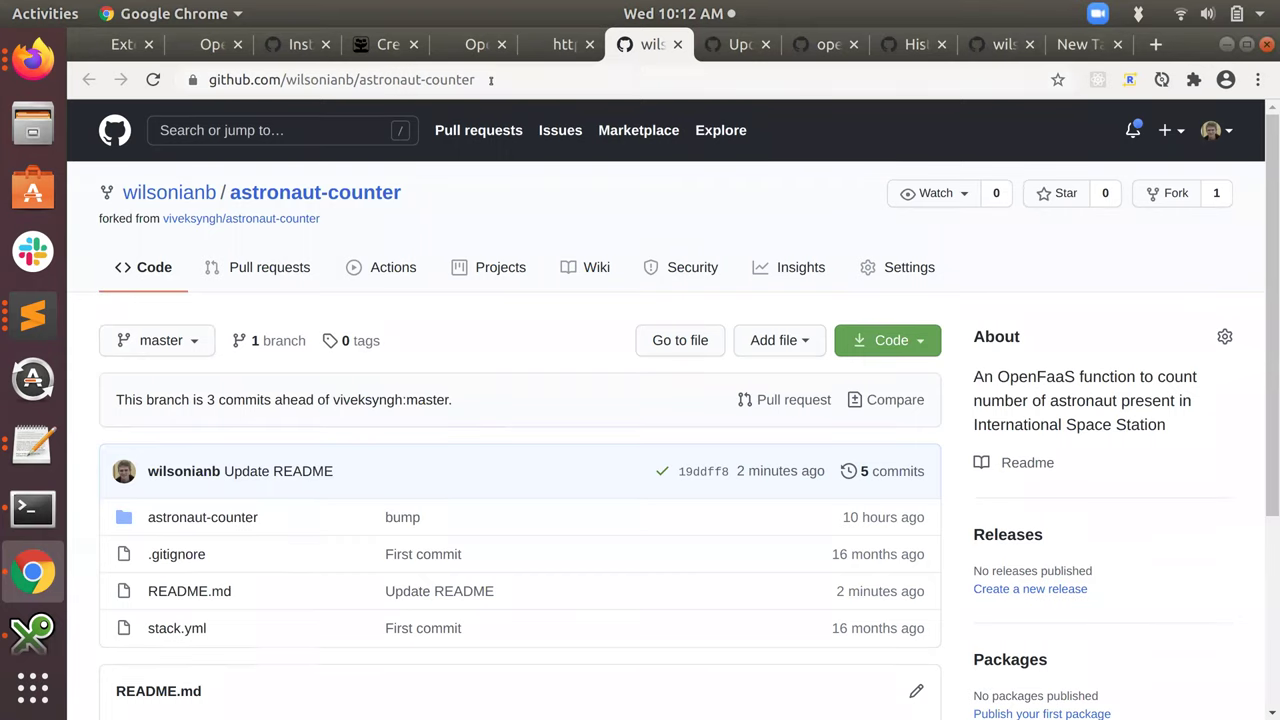
pyautogui.click(491, 80)
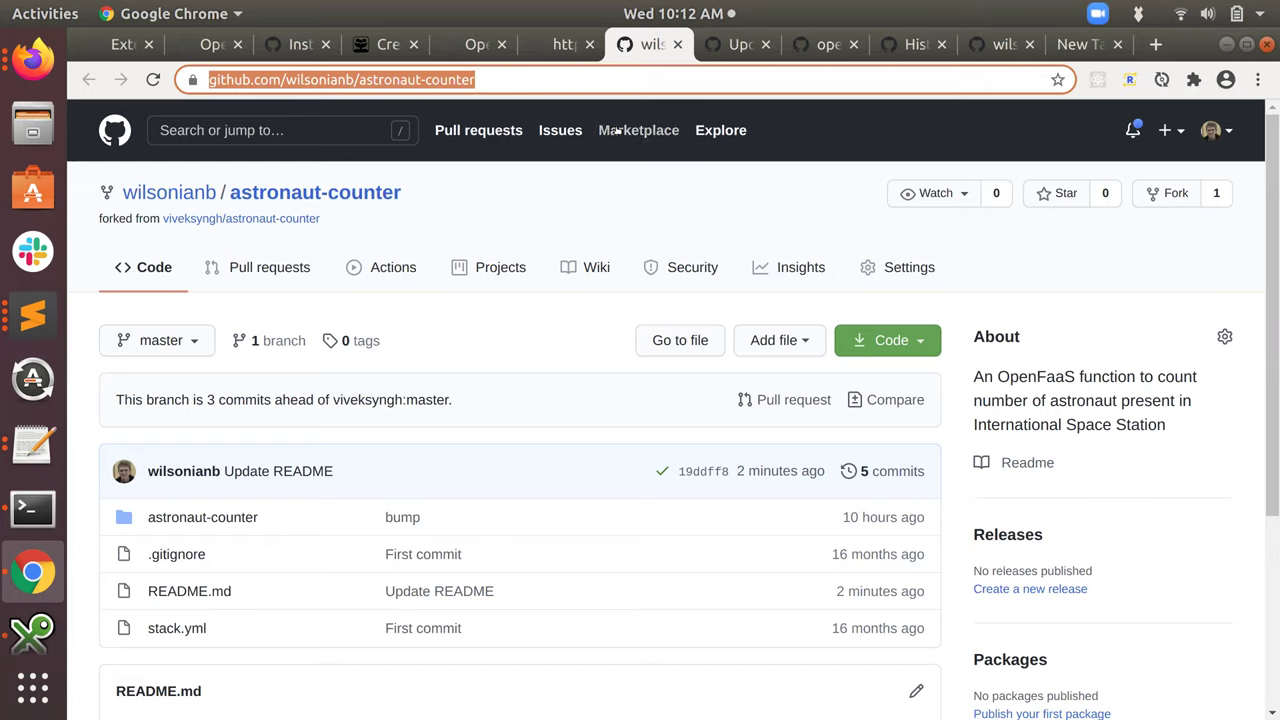
pyautogui.click(550, 77)
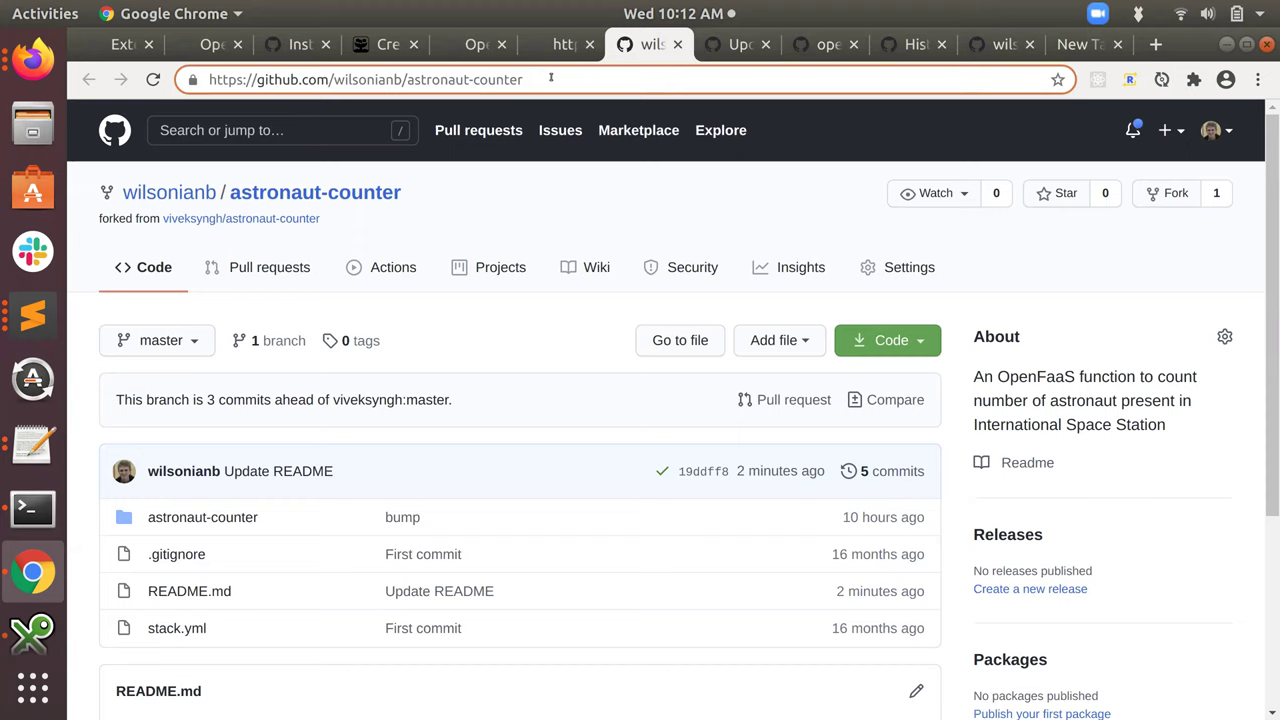
# Go back to the OpenFaaS Cloud Dashboard home page and select its web address
pyautogui.hotkey('ctrl', 'pageup')
pyautogui.hotkey('ctrl', 'pageup')
pyautogui.hotkey('ctrl', 'pageup')
pyautogui.hotkey('ctrl', 'pageup')
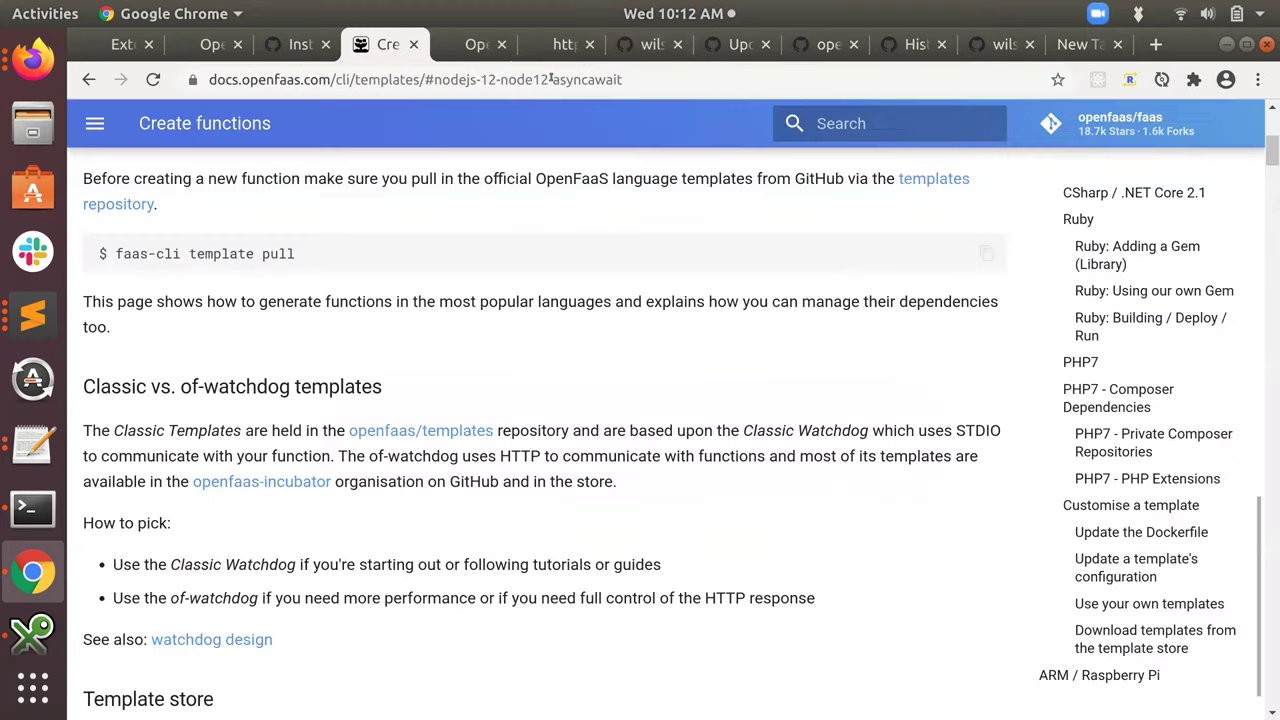
pyautogui.hotkey('ctrl', 'pageup')
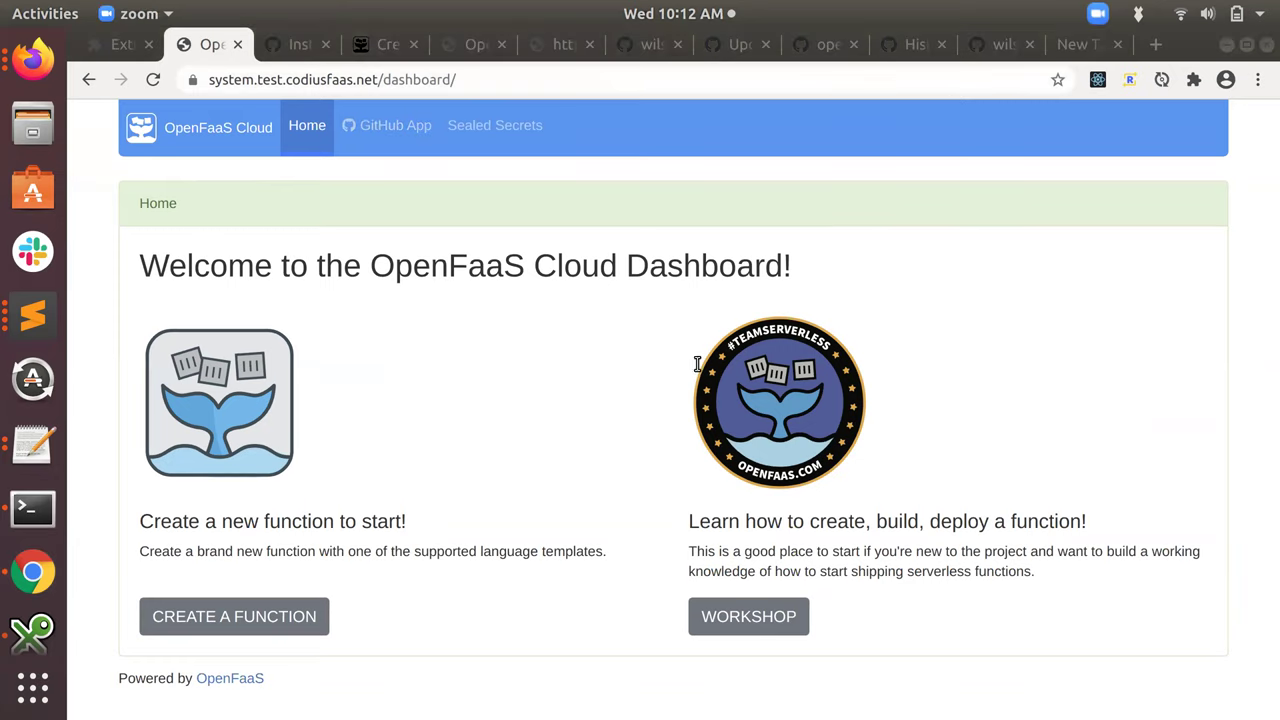
pyautogui.click(352, 80)
# Review the astronaut-counter overview, endpoint output and GitHub repository, checking the dashboard home page before returning to the overview
pyautogui.click(450, 44)
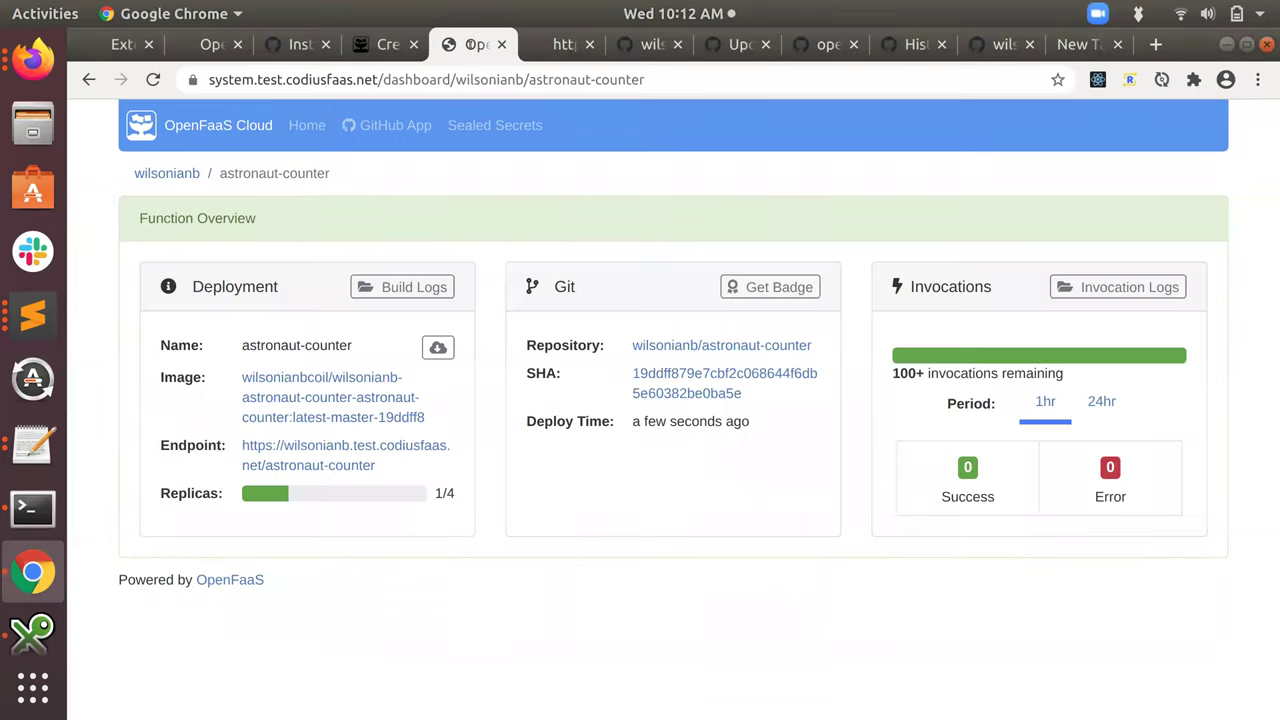
pyautogui.click(561, 45)
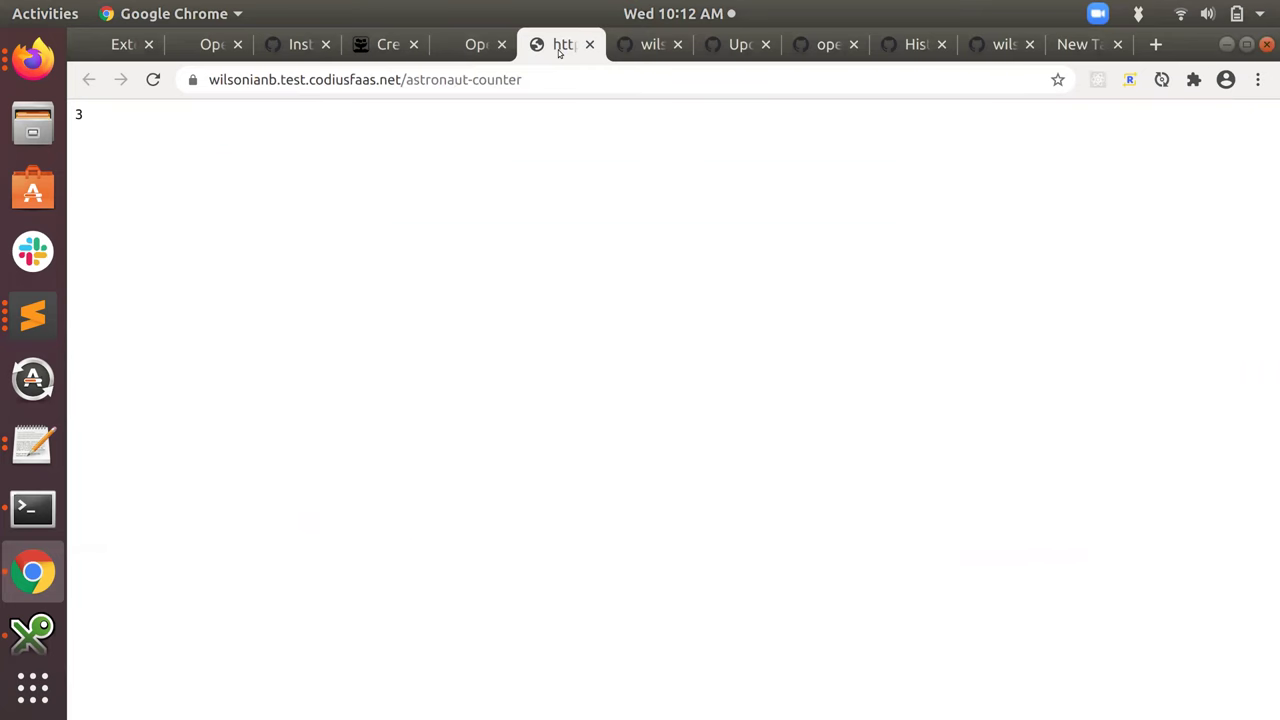
pyautogui.hotkey('ctrl', 'Tab')
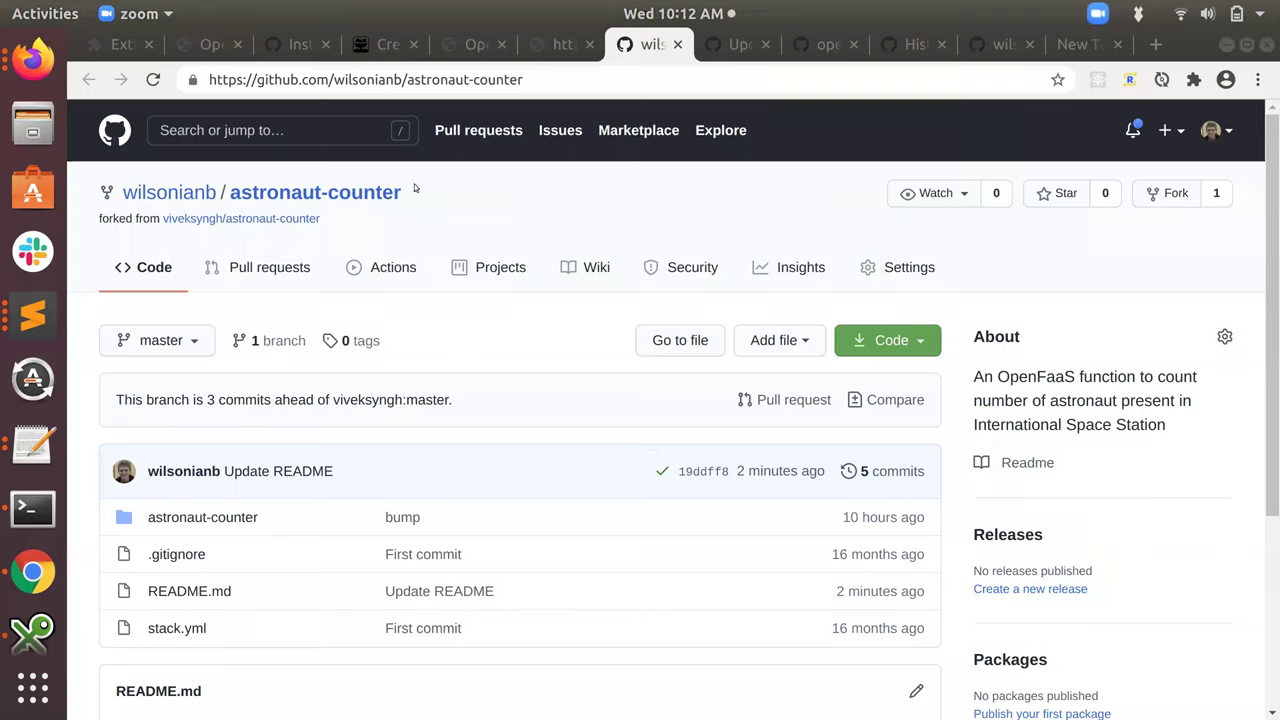
pyautogui.click(205, 44)
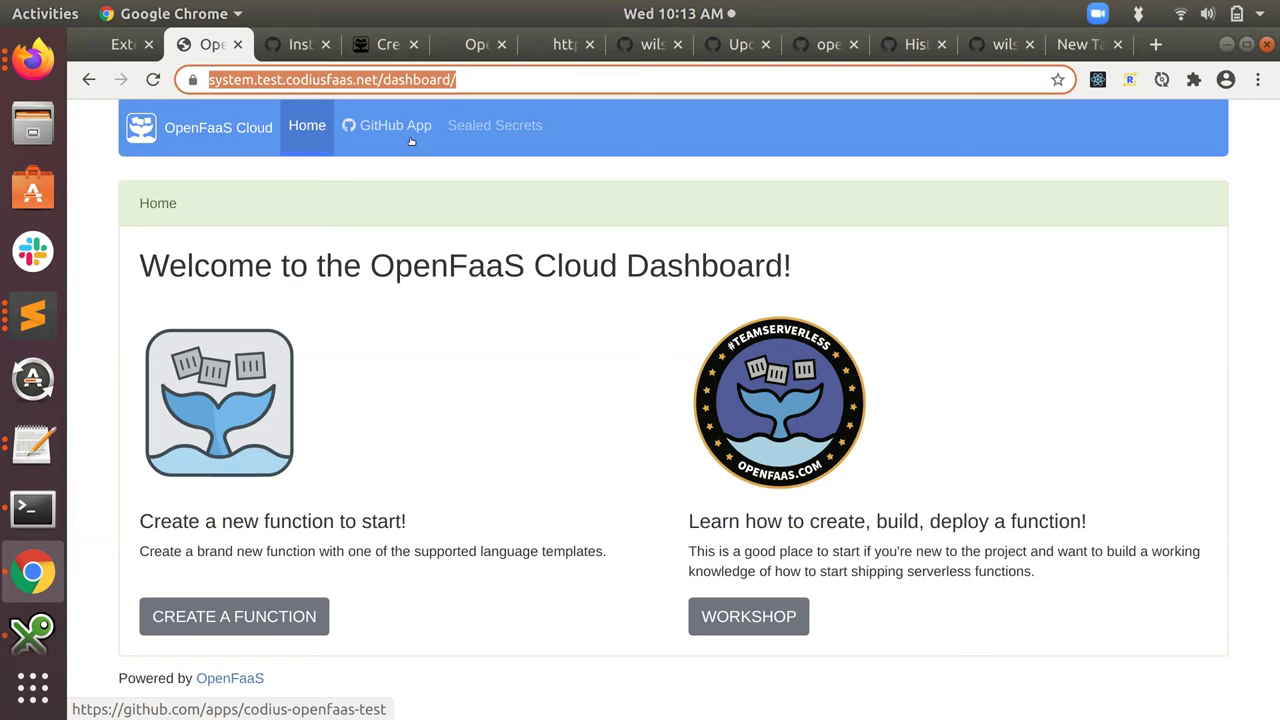
pyautogui.click(474, 46)
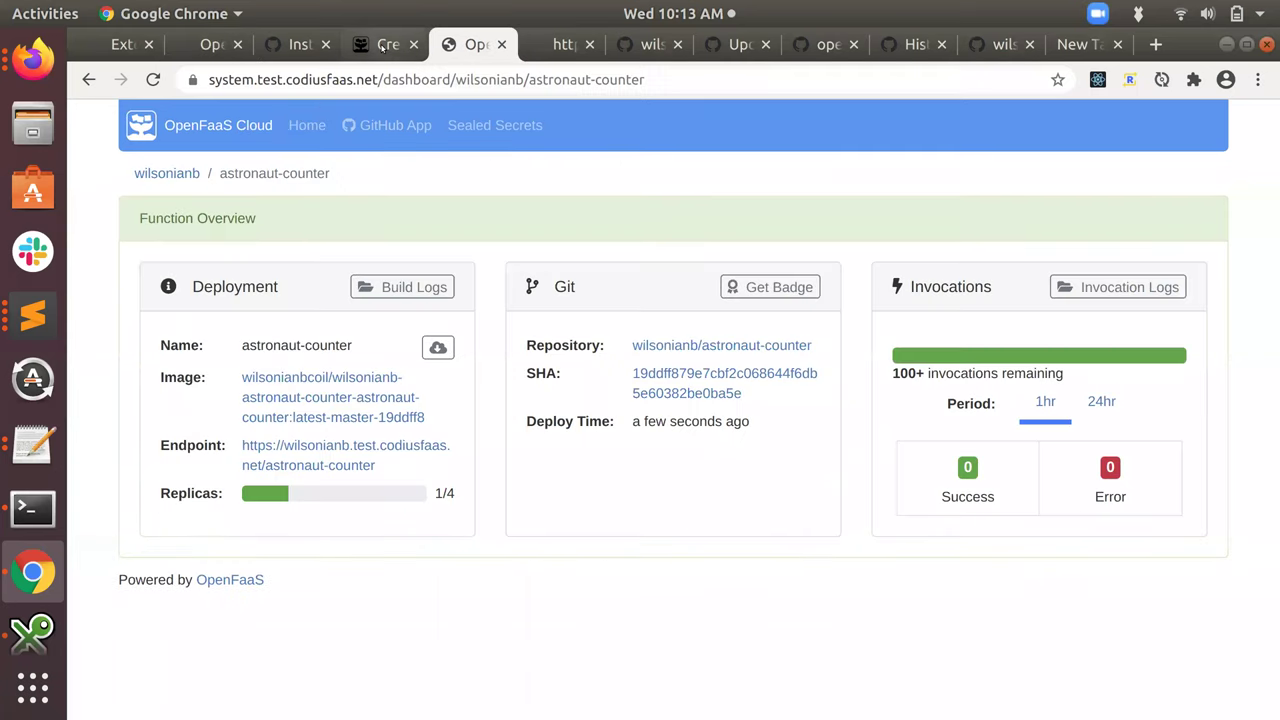
# Close the Create functions documentation page and go back to the dashboard's list of functions
pyautogui.click(383, 48)
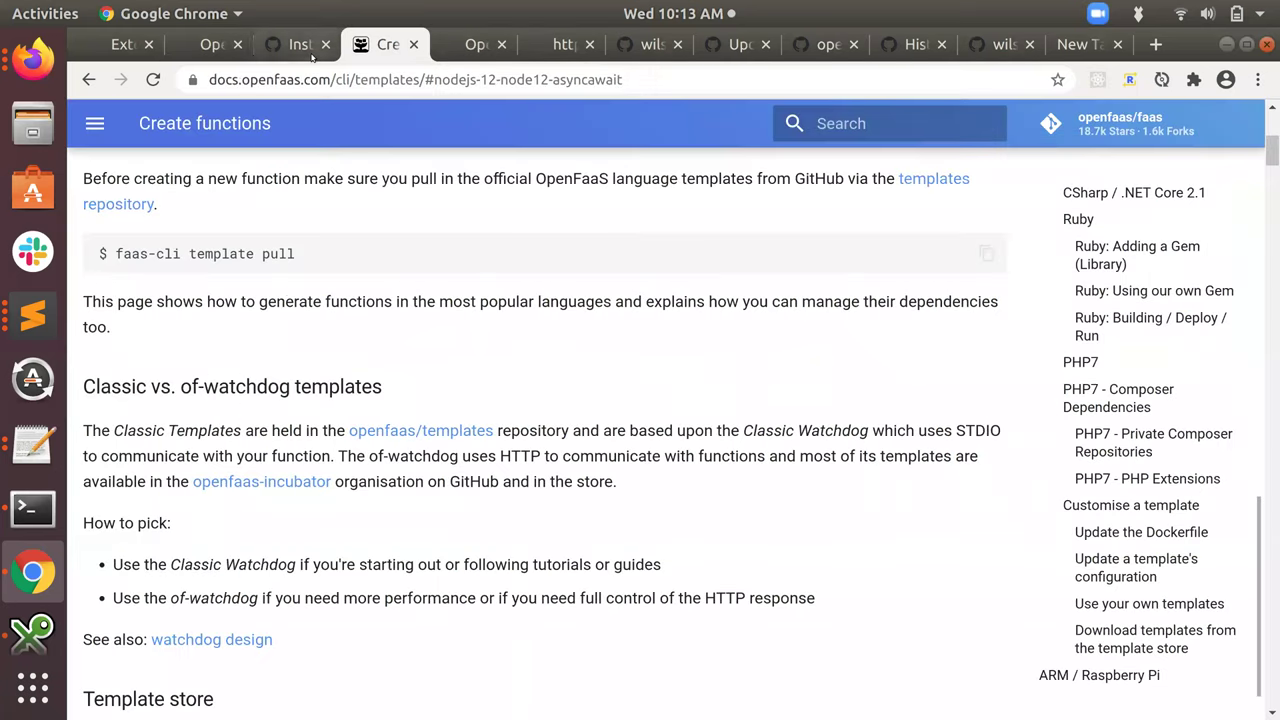
pyautogui.click(413, 44)
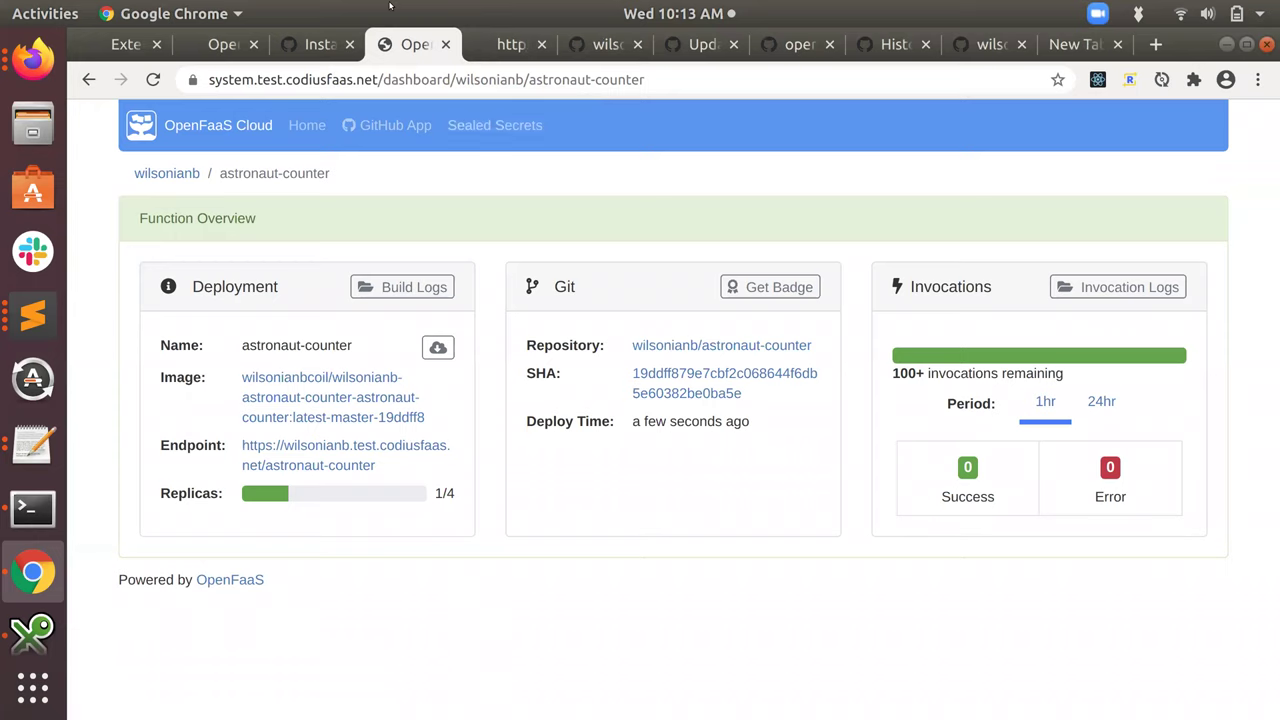
pyautogui.click(222, 44)
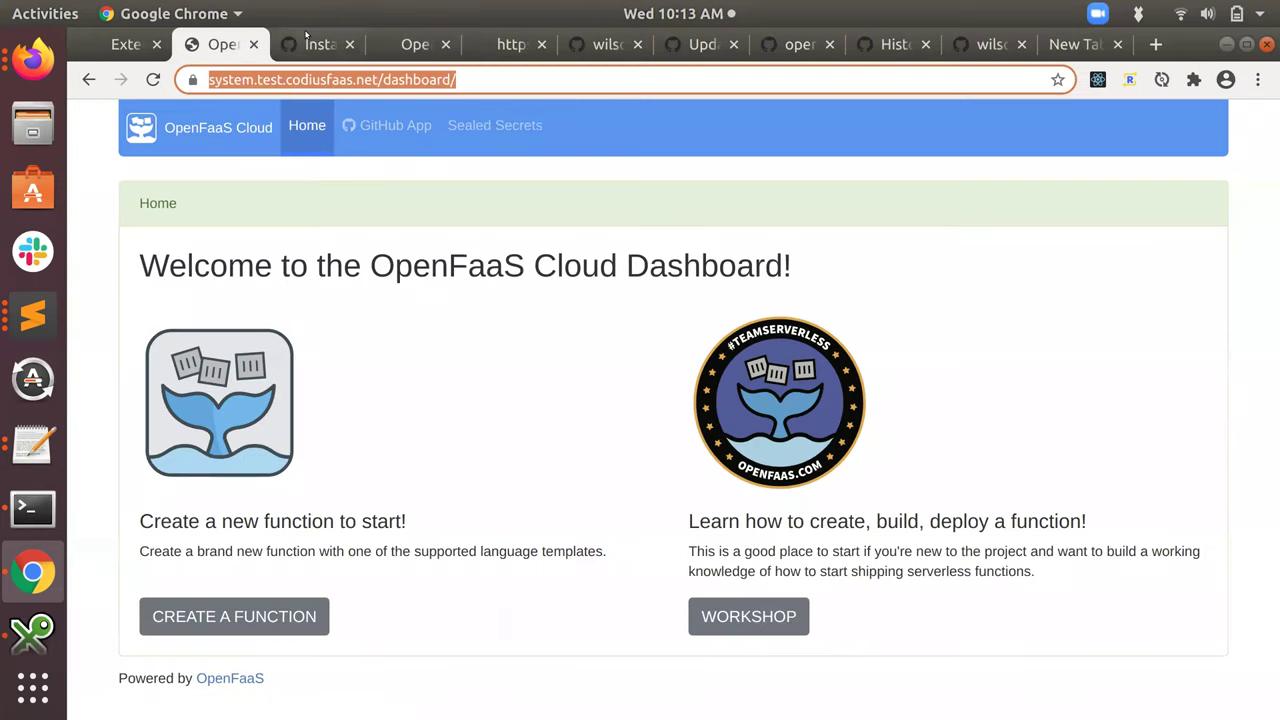
pyautogui.click(460, 46)
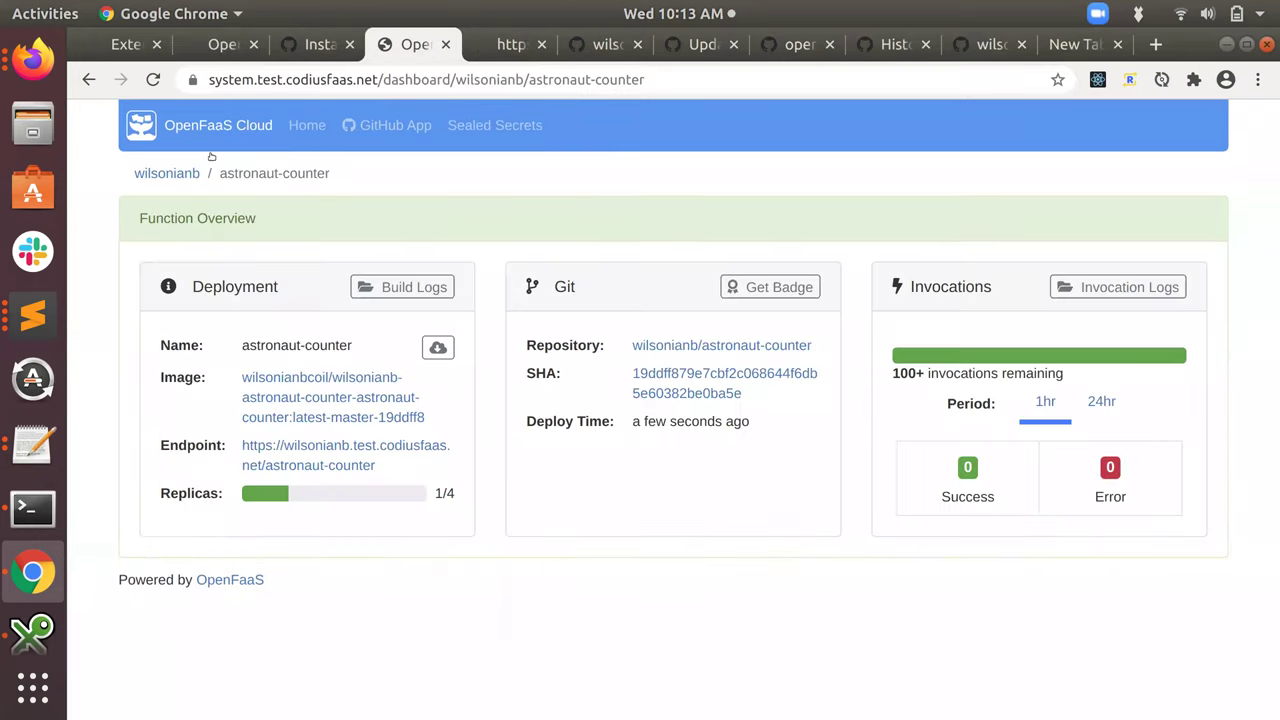
pyautogui.hotkey('alt', 'Left')
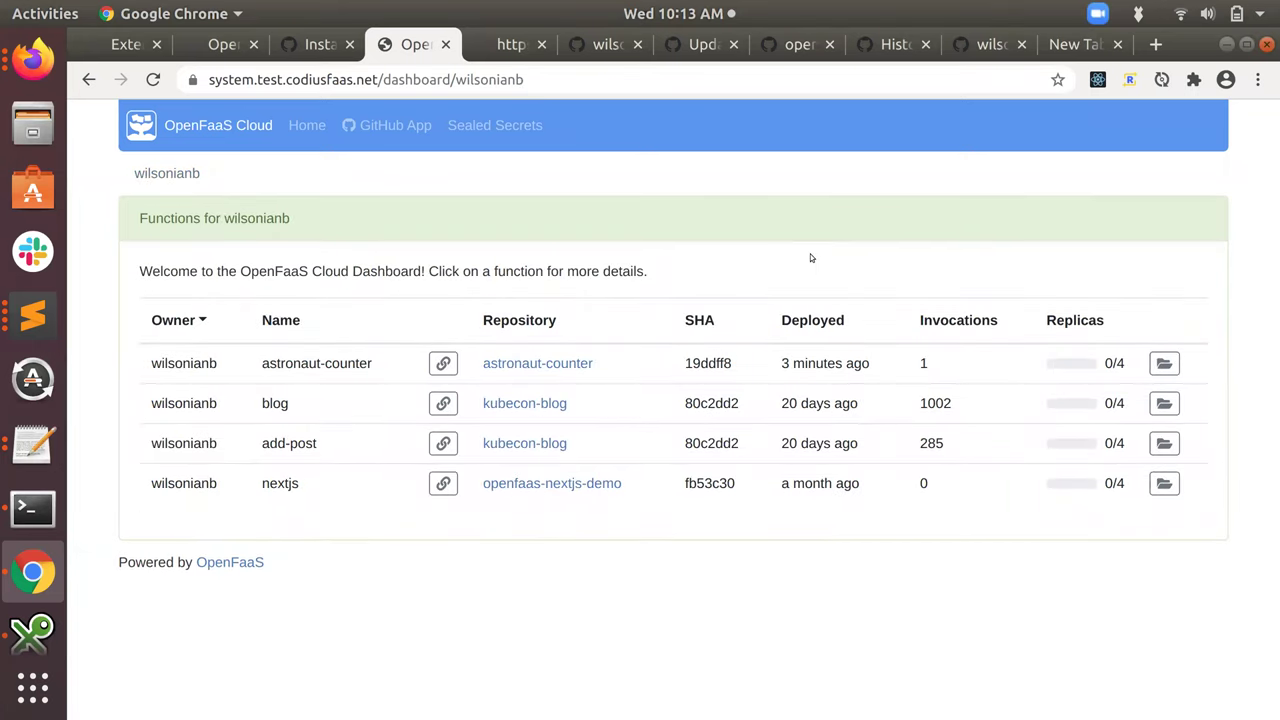
# Open the blog function's overview and highlight its remaining invocations
pyautogui.click(341, 420)
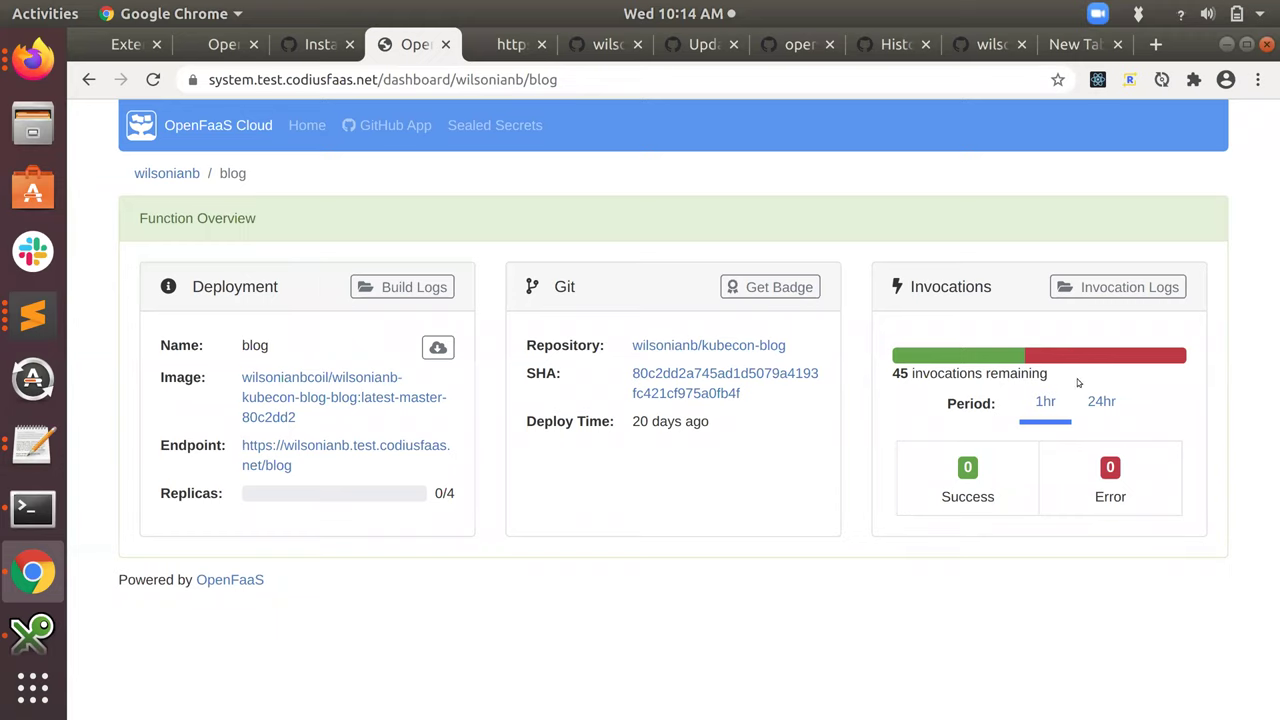
pyautogui.moveTo(888, 375); pyautogui.dragTo(1064, 373)
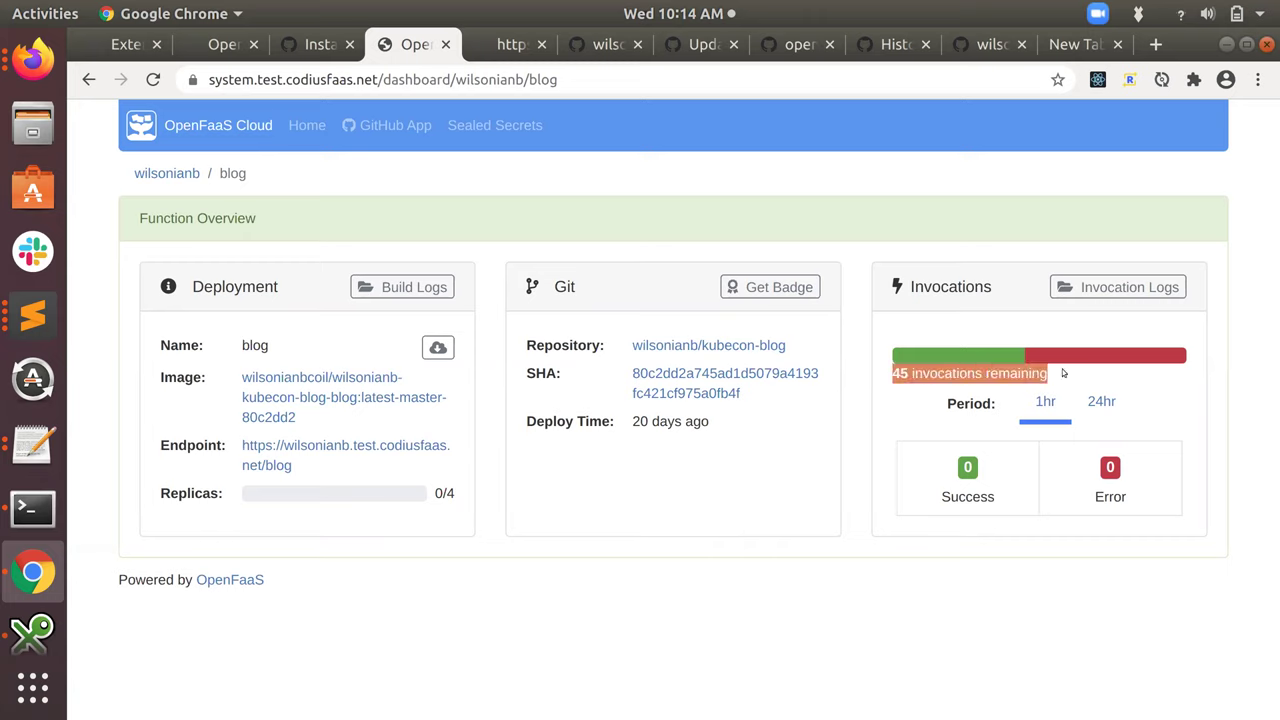
pyautogui.click(1083, 372)
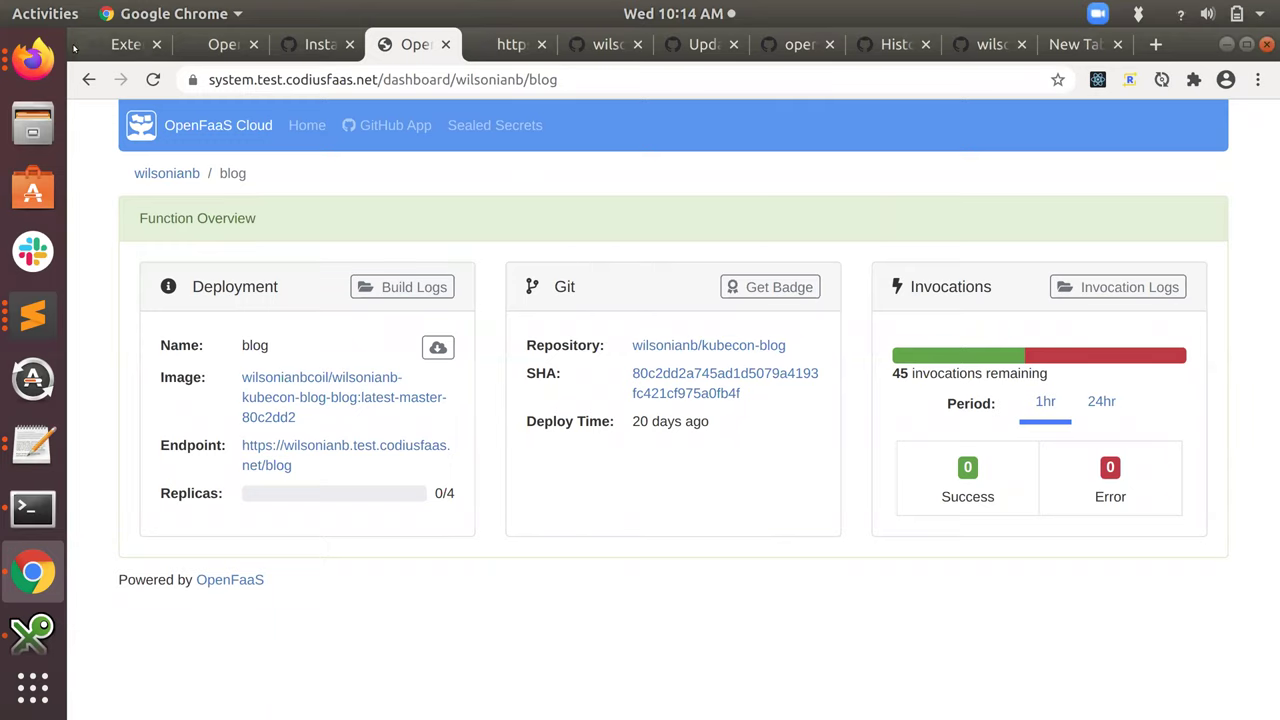
# Enable the Coil 0.0.51 extension in Chrome and return to the blog function's overview
pyautogui.click(125, 45)
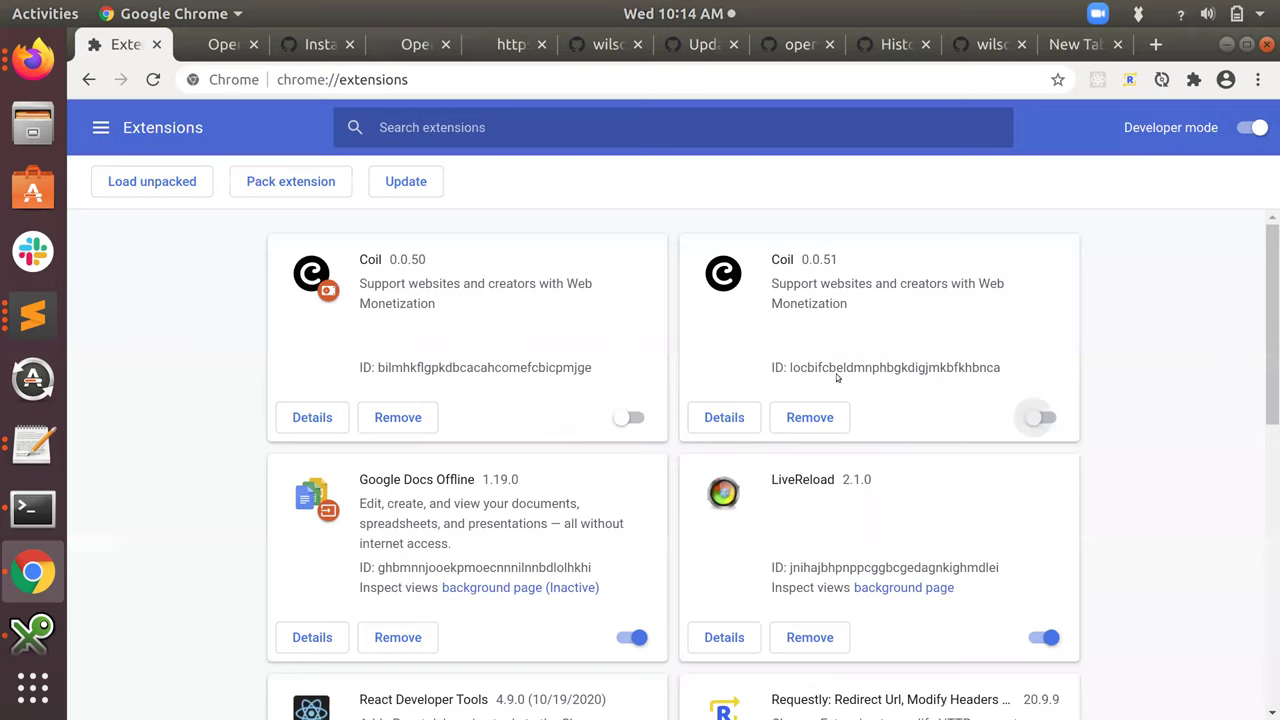
pyautogui.click(1045, 418)
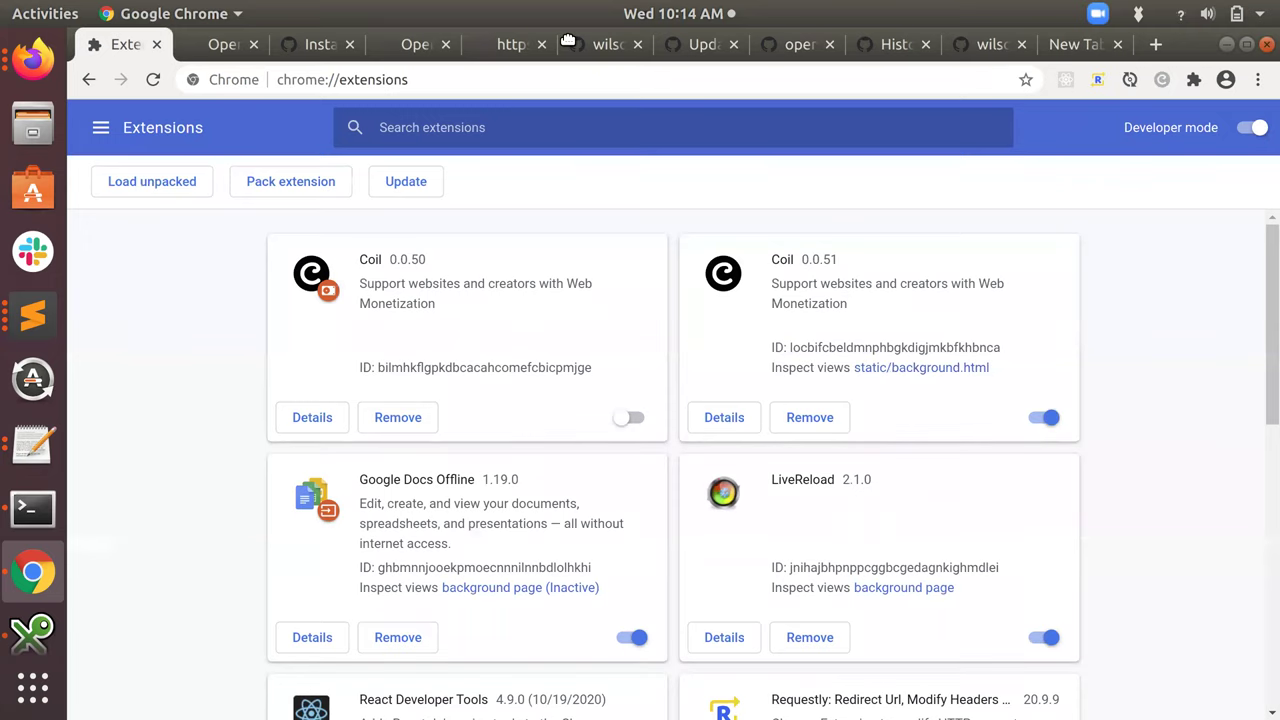
pyautogui.click(415, 44)
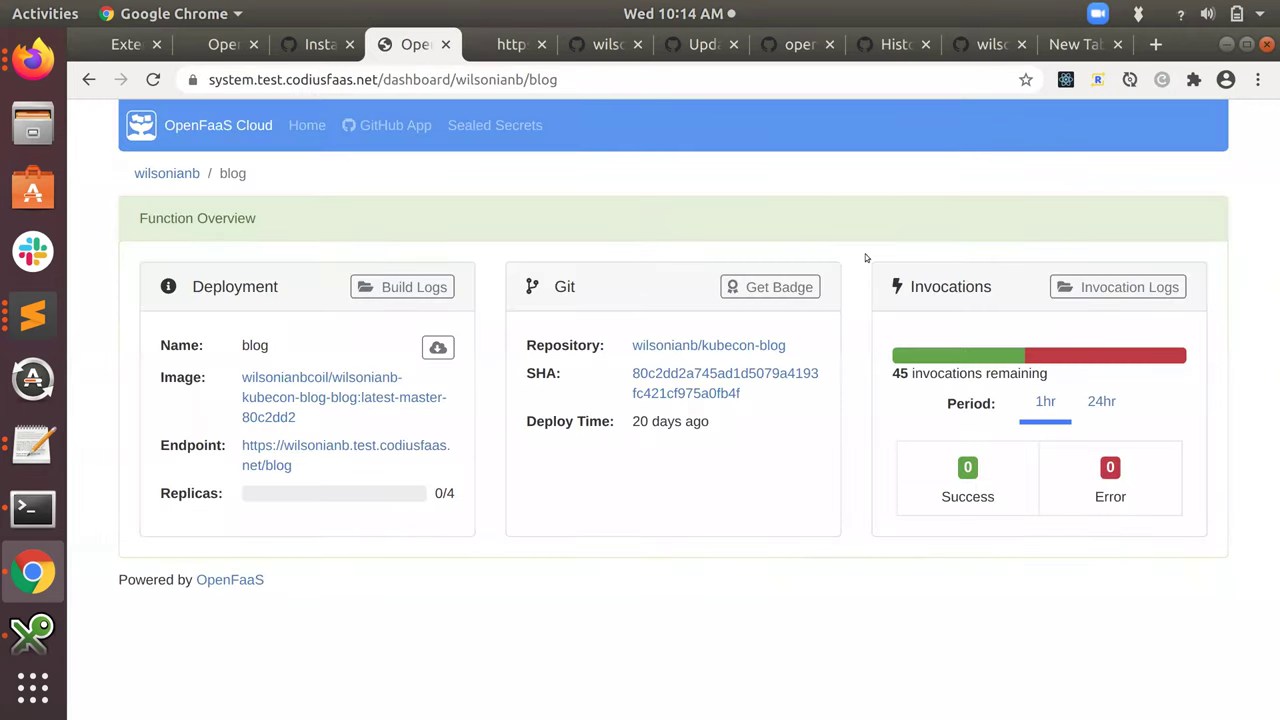
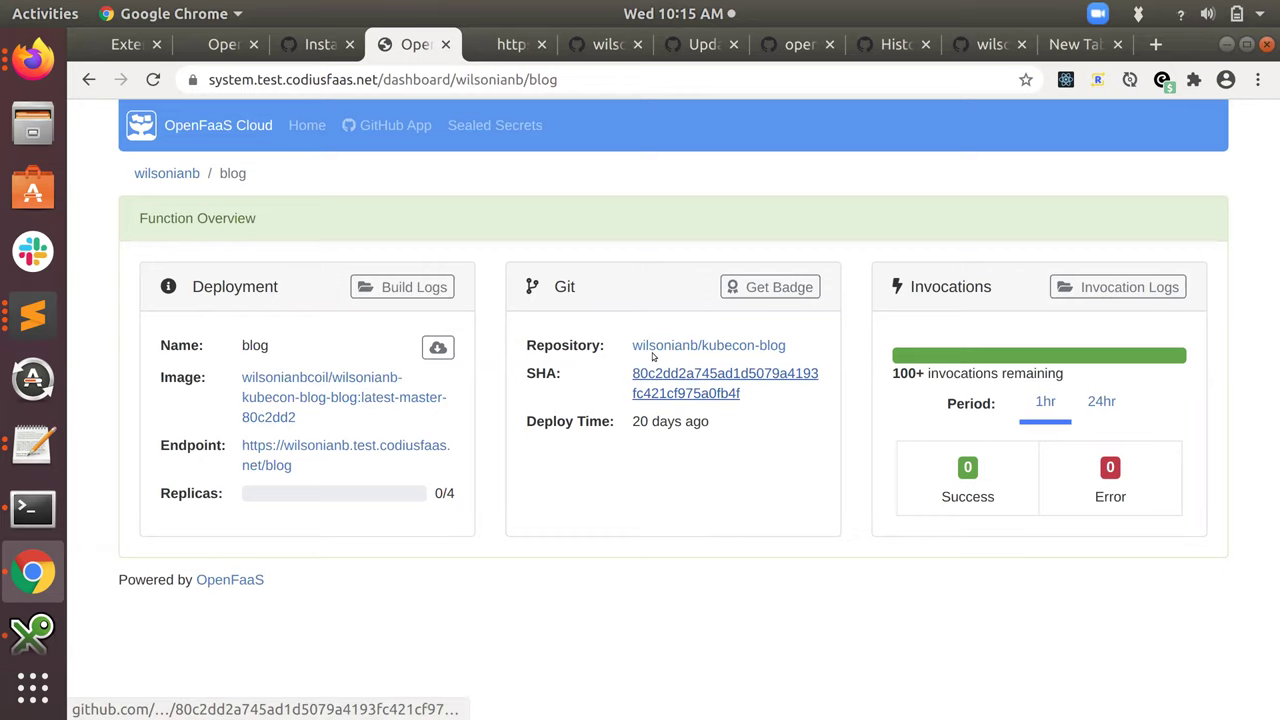
# Open the blog function's endpoint and look through the recent posts on the blog page
pyautogui.click(336, 448)
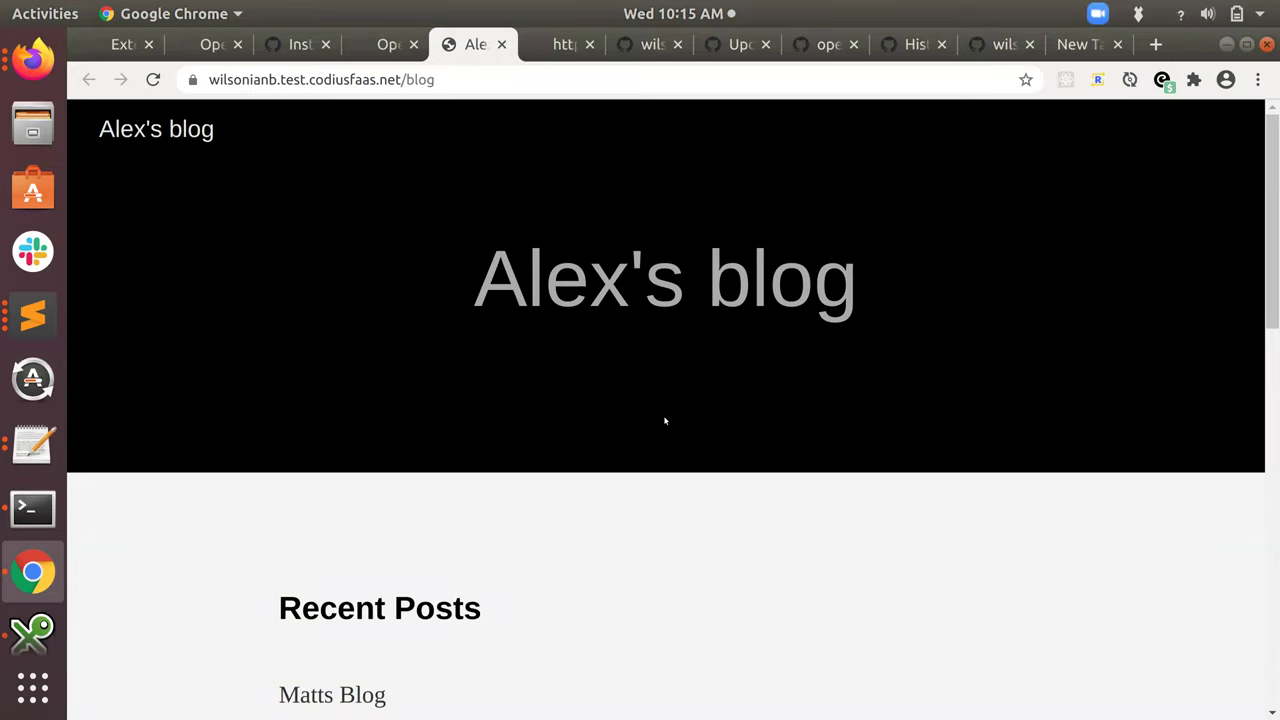
pyautogui.scroll(-7, 664, 420)
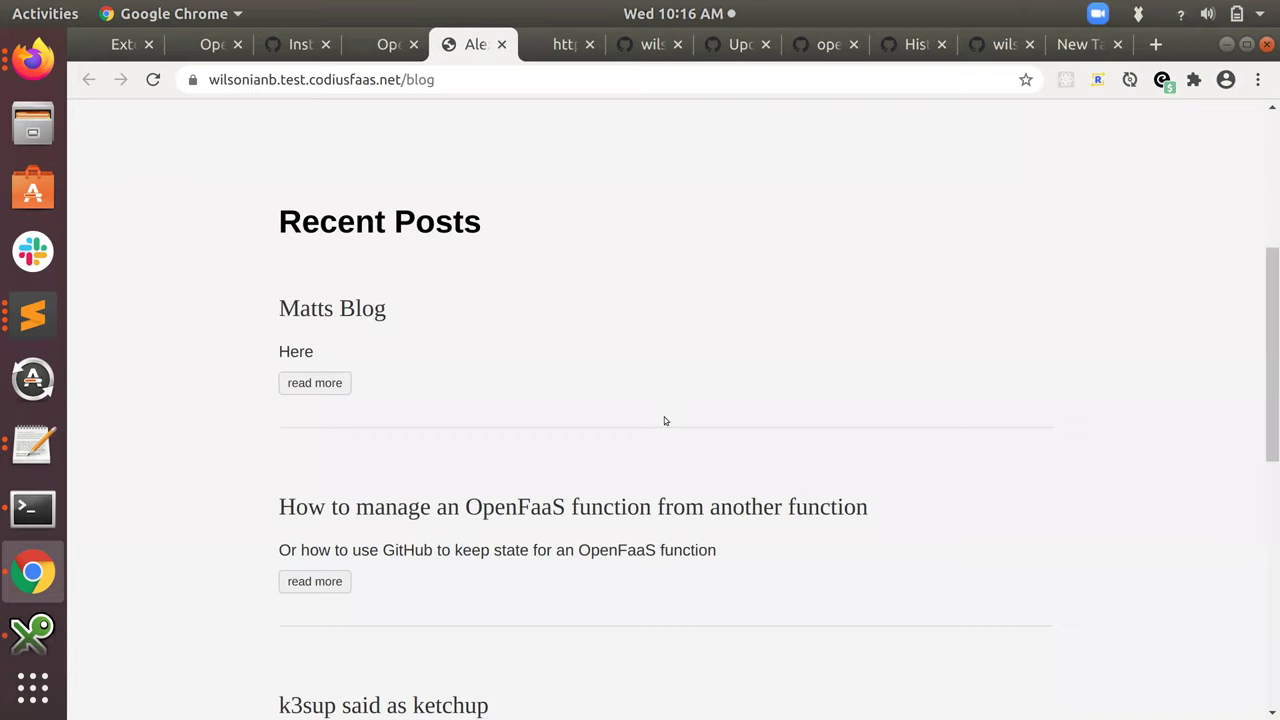
pyautogui.scroll(5, 664, 420)
pyautogui.scroll(2, 664, 420)
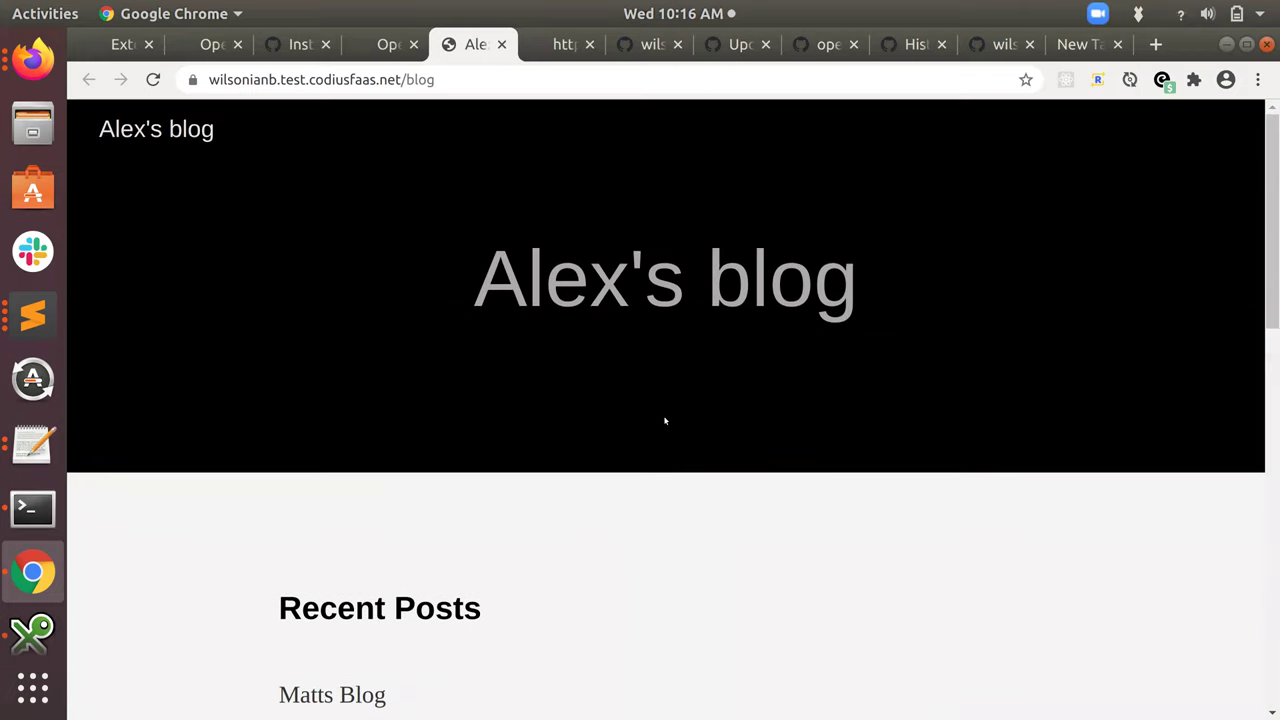
pyautogui.scroll(-7, 656, 420)
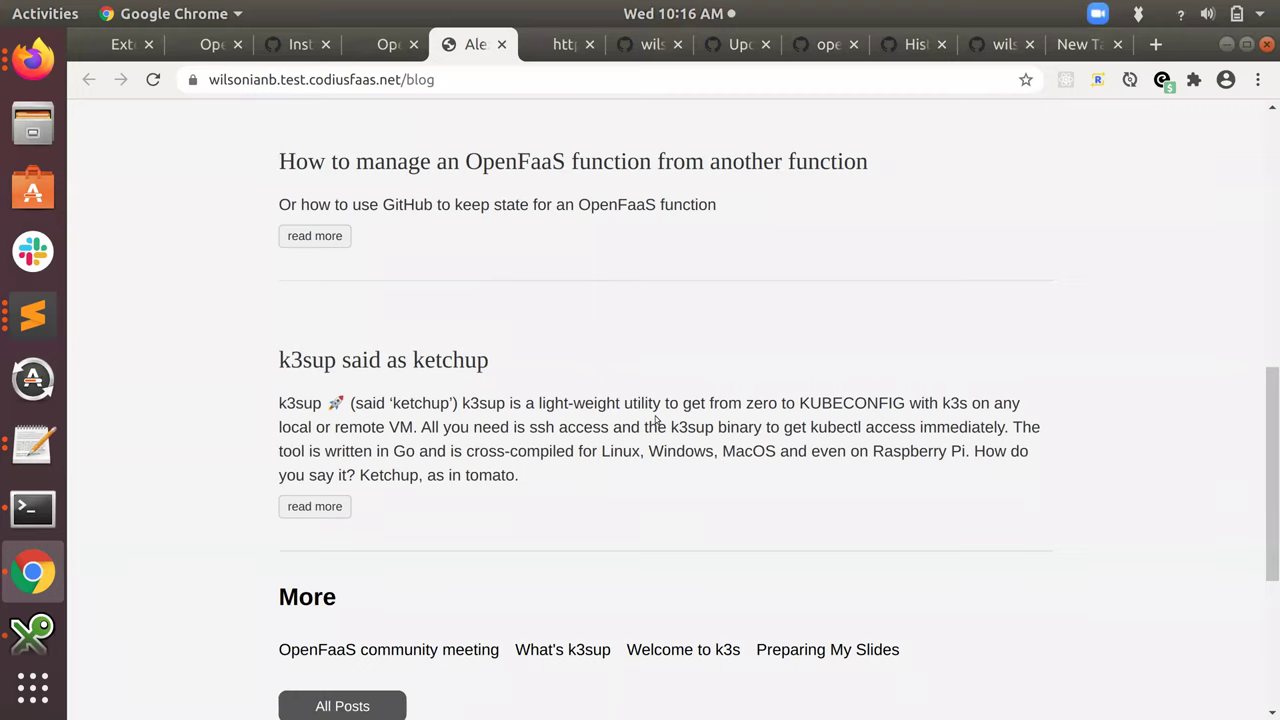
pyautogui.scroll(-2, 656, 420)
pyautogui.scroll(10, 656, 420)
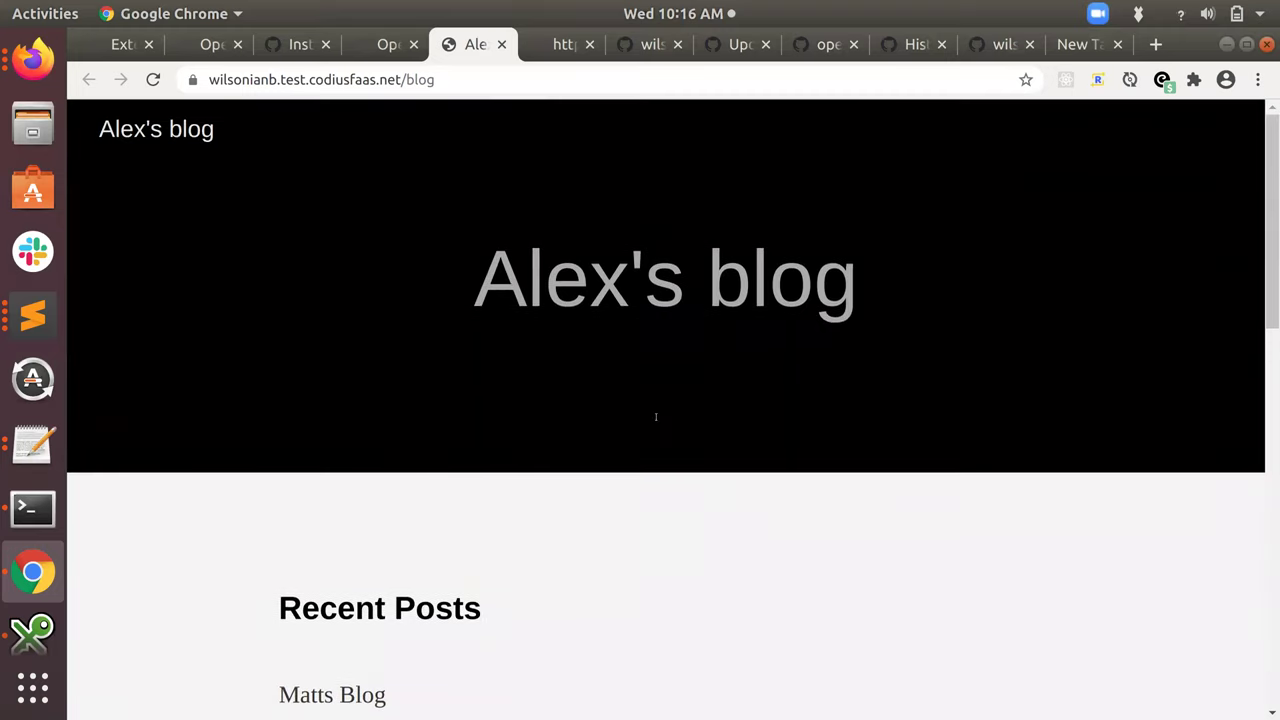
# Open the kubecon-blog repository from the blog function's overview and browse to the blog/content/posts folder to view the post files
pyautogui.hotkey('ctrl', 'pageup')
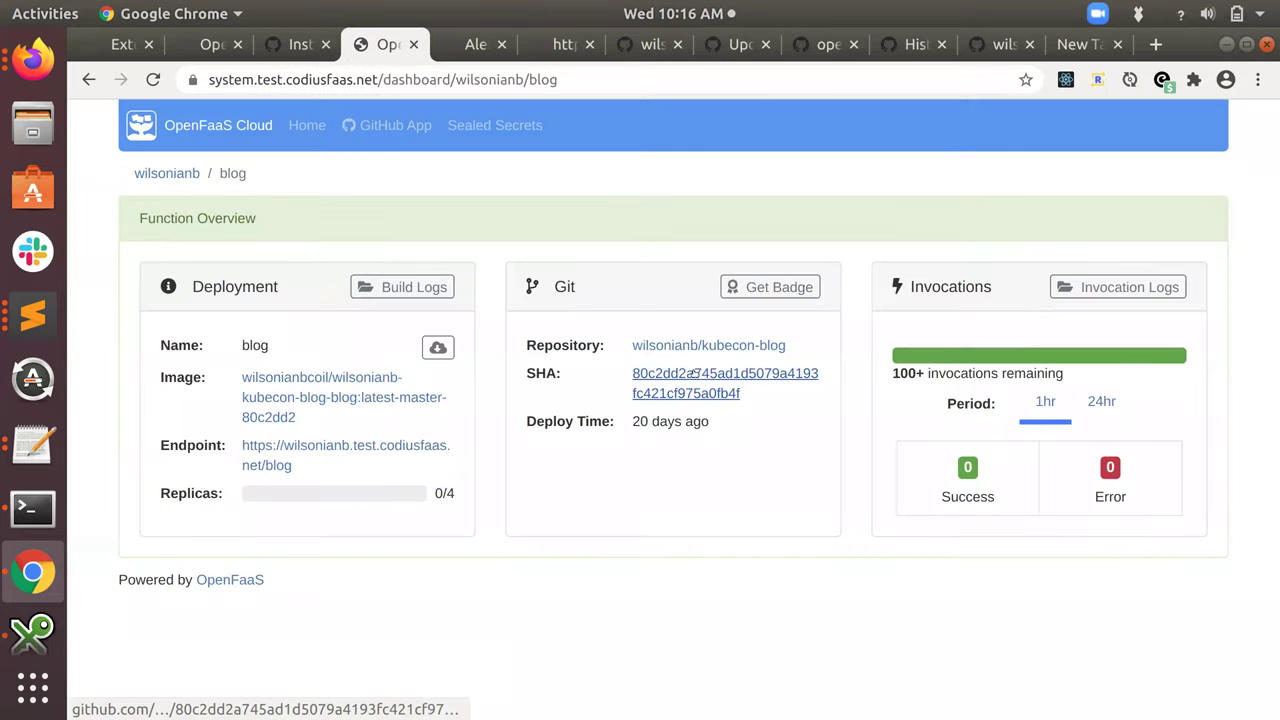
pyautogui.keyDown('ctrl'); pyautogui.click(677, 349); pyautogui.keyUp('ctrl')
pyautogui.hotkey('ctrl', 'pagedown')
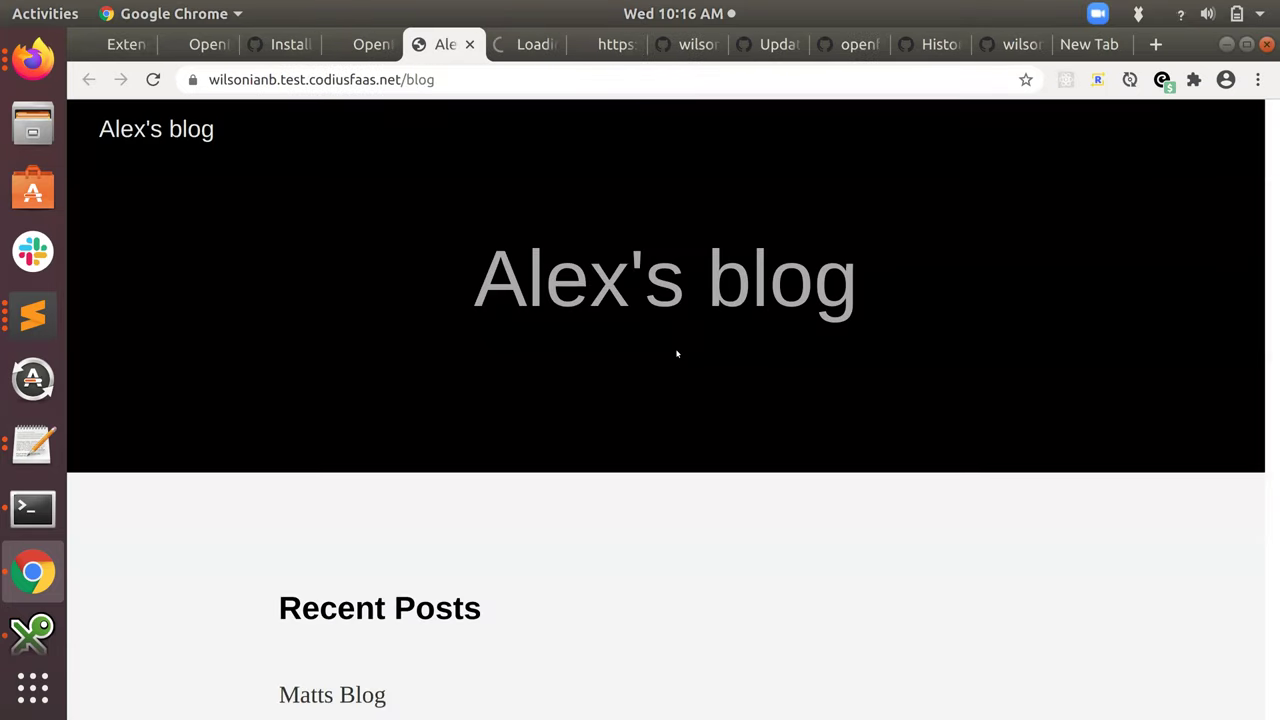
pyautogui.hotkey('ctrl', 'pagedown')
pyautogui.scroll(-5, 474, 431)
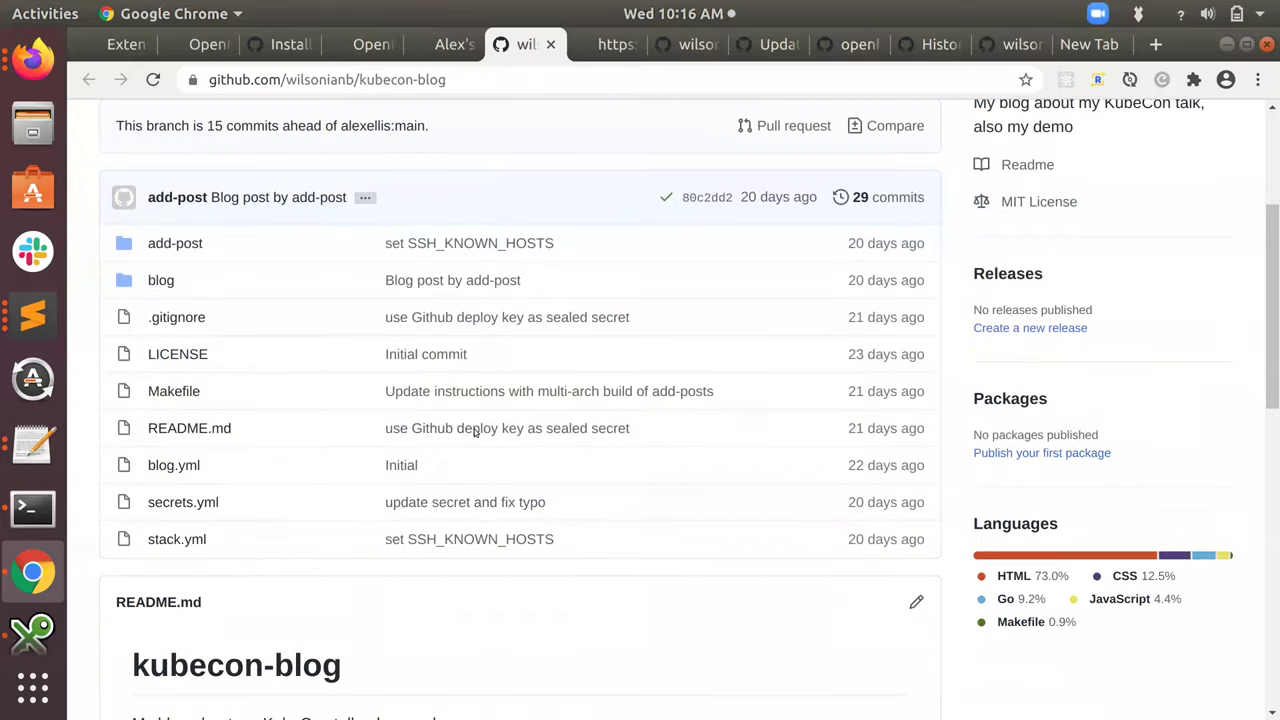
pyautogui.click(161, 280)
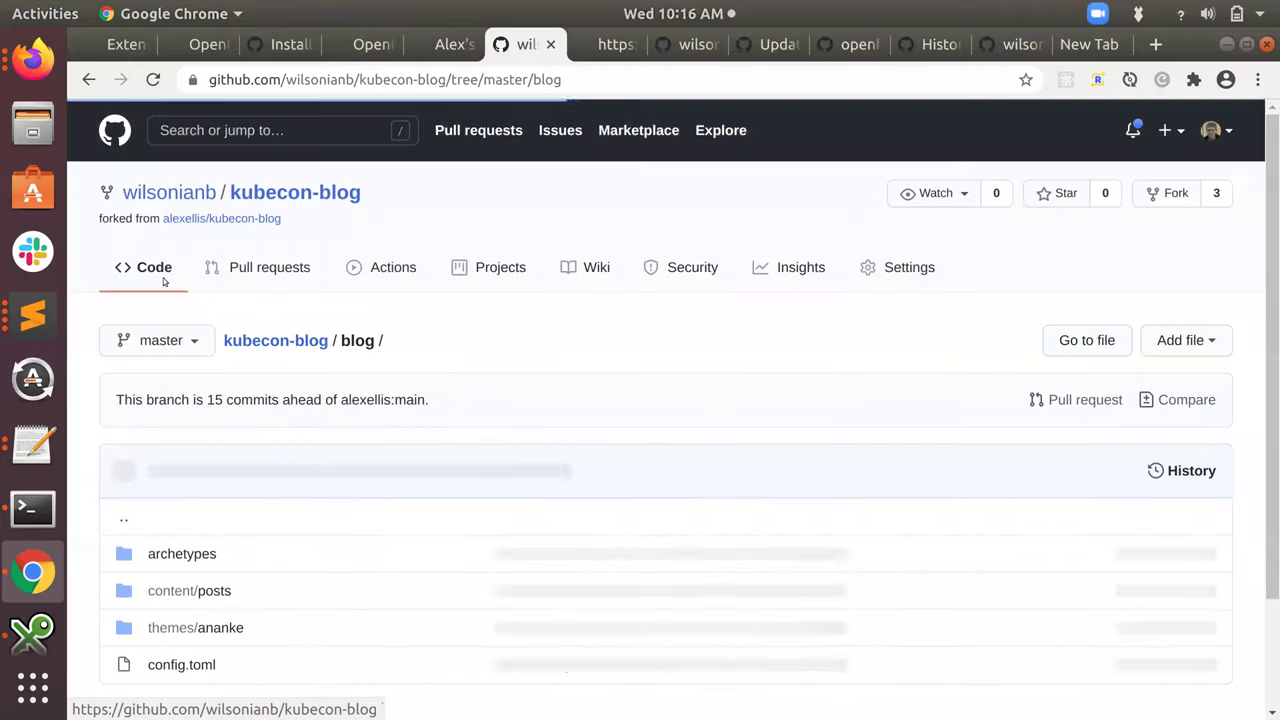
pyautogui.scroll(-3, 335, 333)
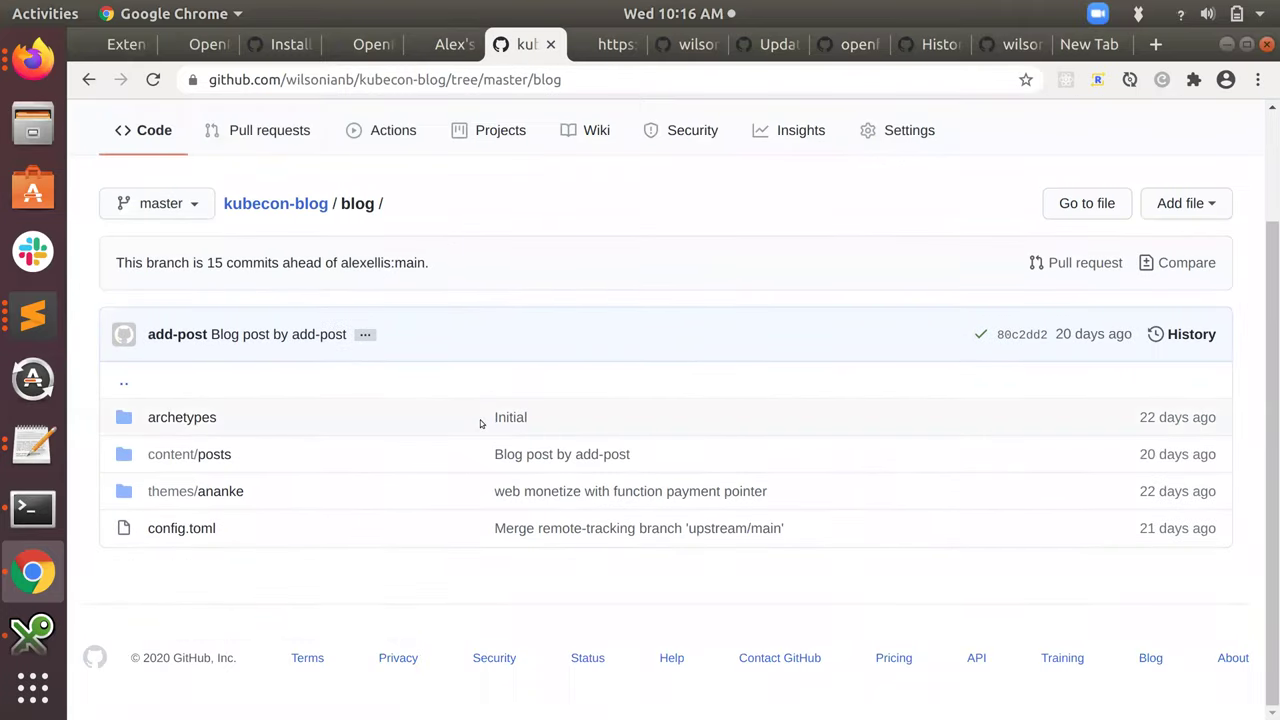
pyautogui.click(170, 455)
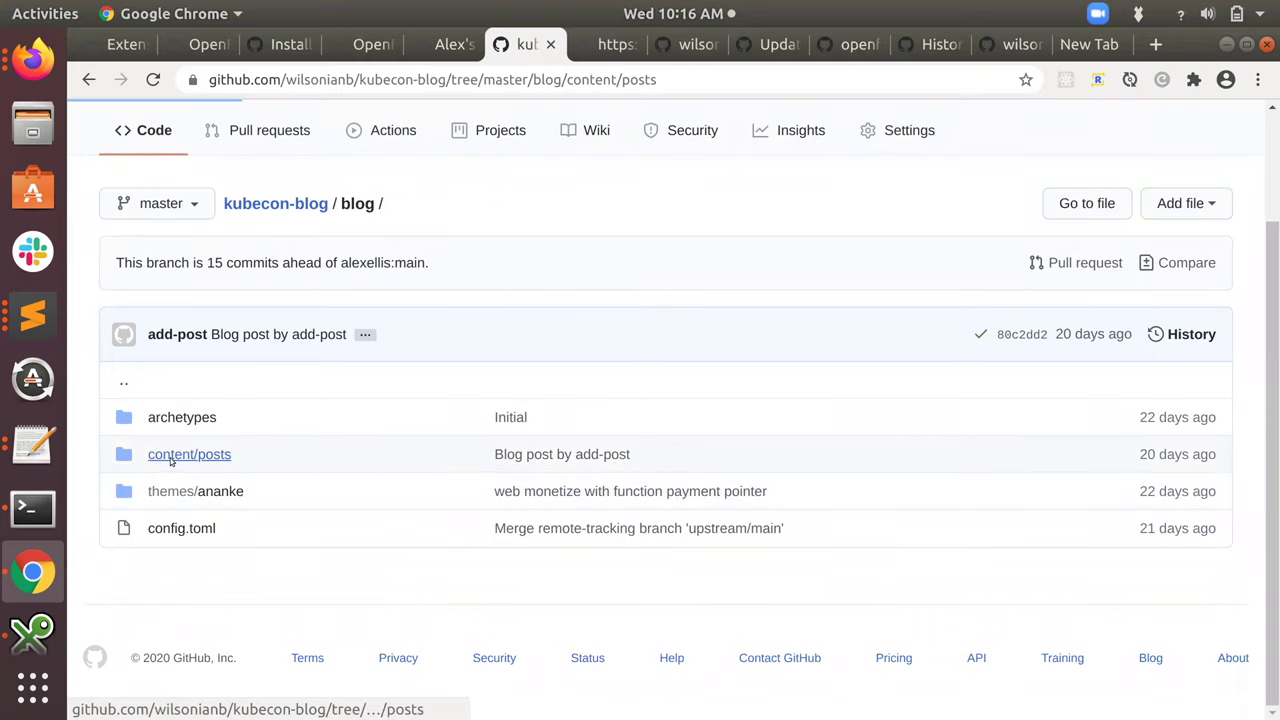
pyautogui.scroll(-3, 509, 499)
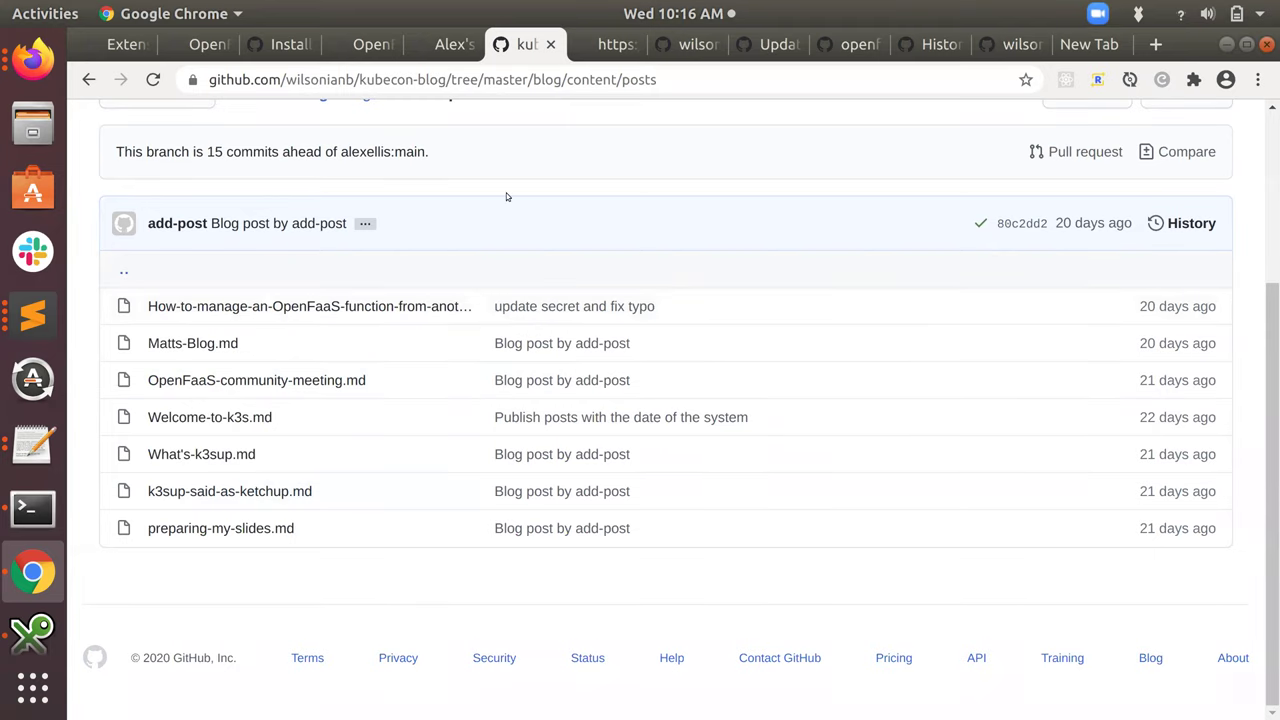
# Go back to the dashboard's function list, open the add-post function's overview and open its endpoint
pyautogui.hotkey('ctrl', '4')
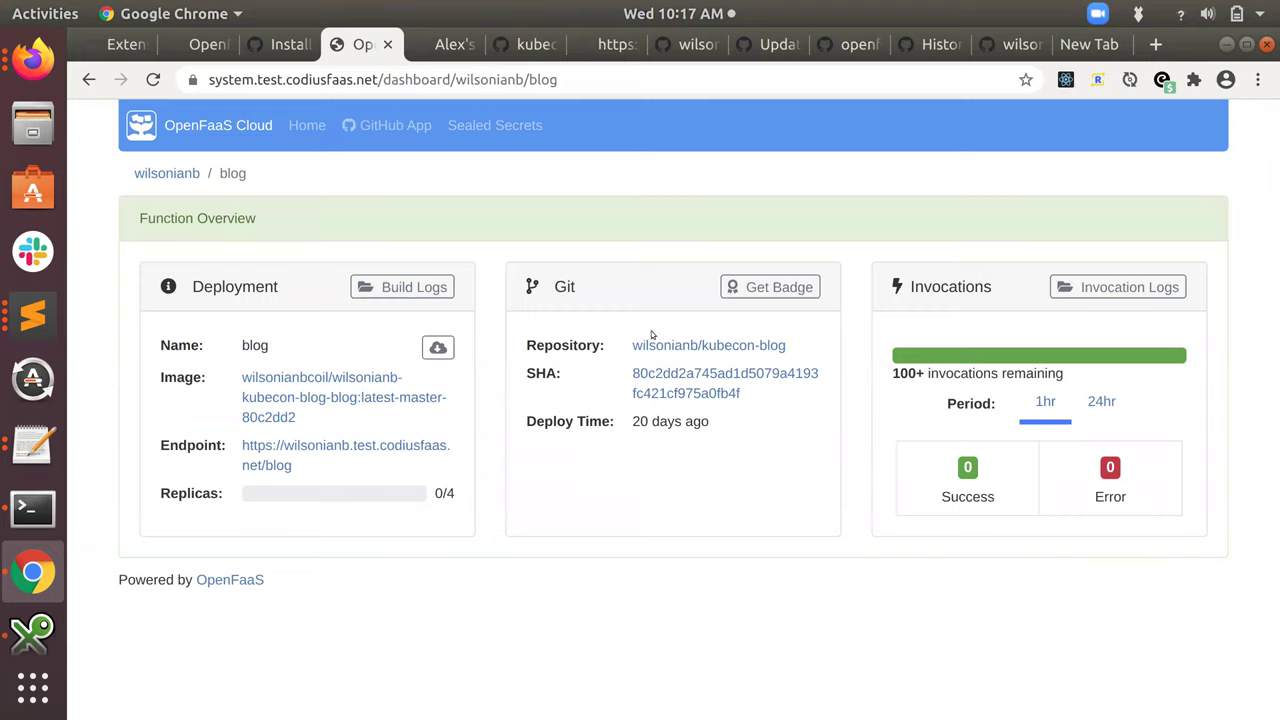
pyautogui.click(178, 174)
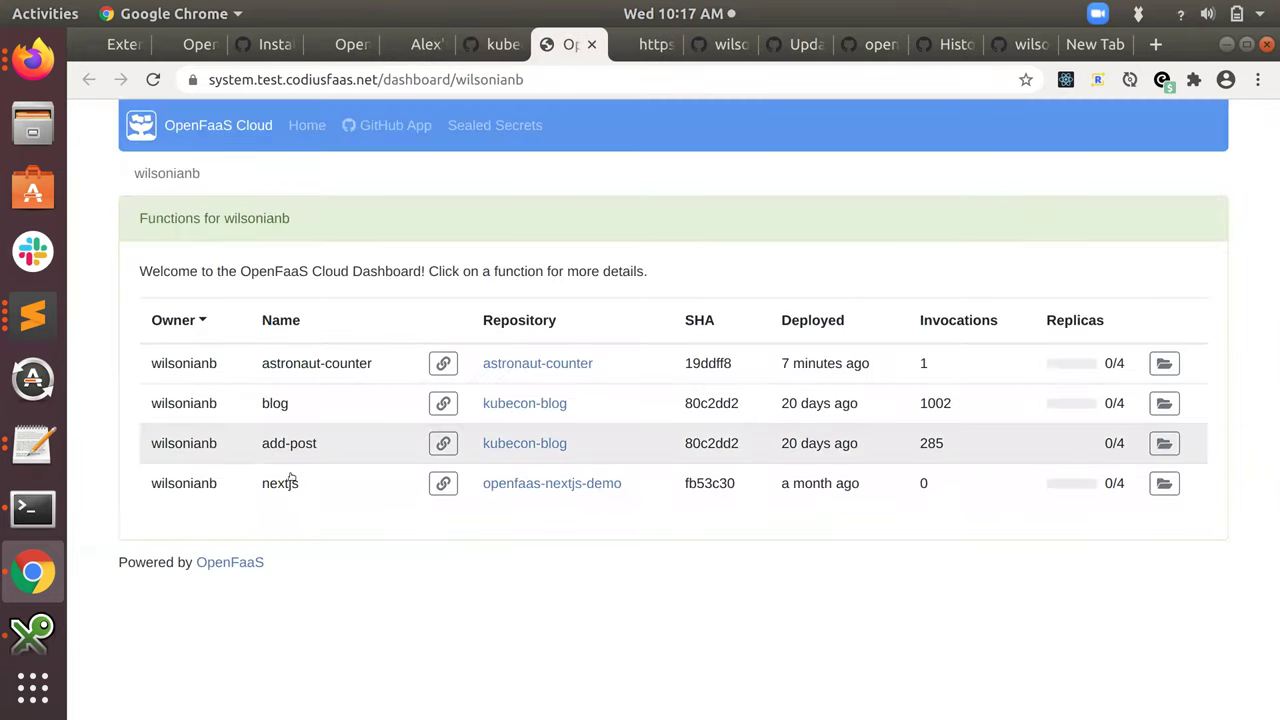
pyautogui.click(590, 443)
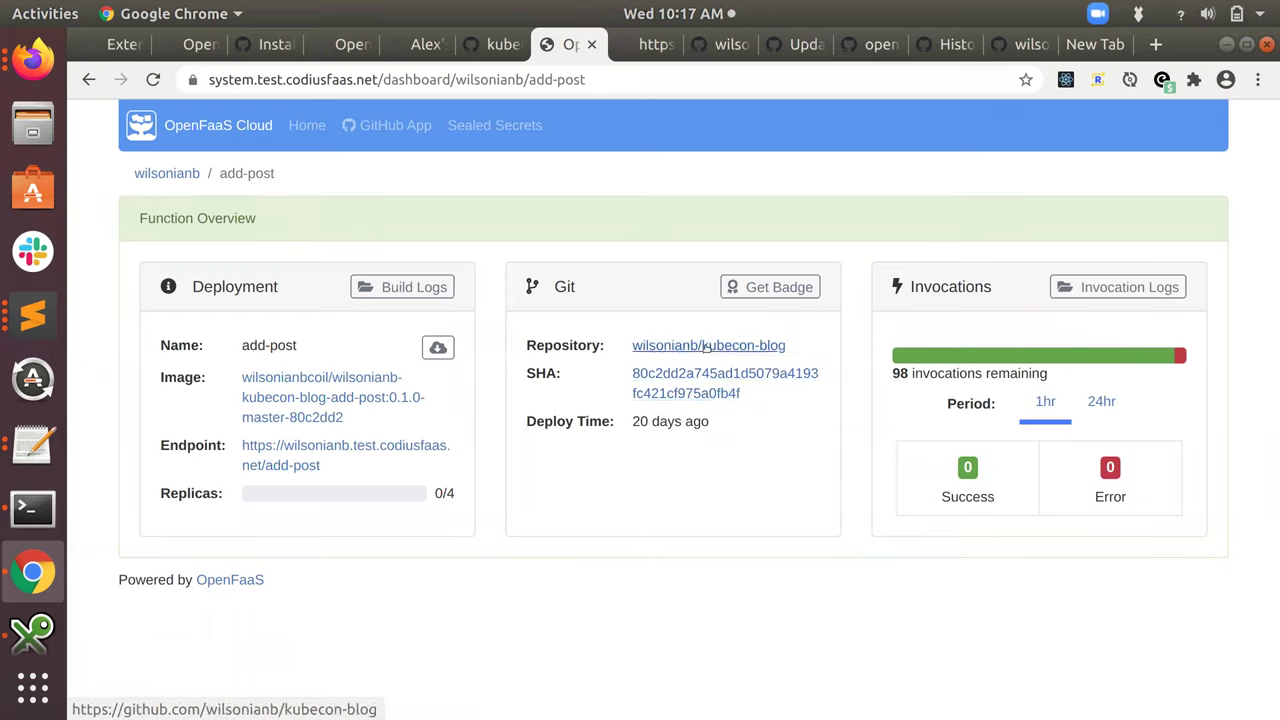
pyautogui.click(262, 467)
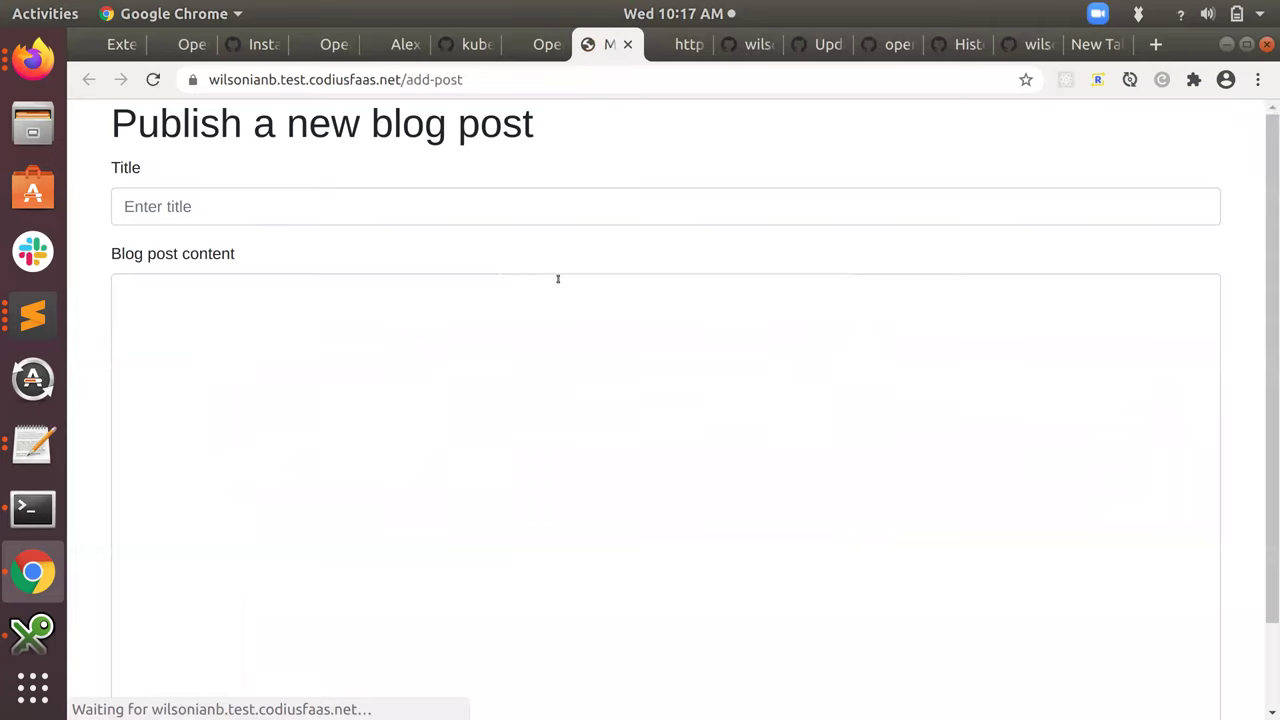
# Title the new blog post "Codius demo on the community call"
pyautogui.click(406, 212)
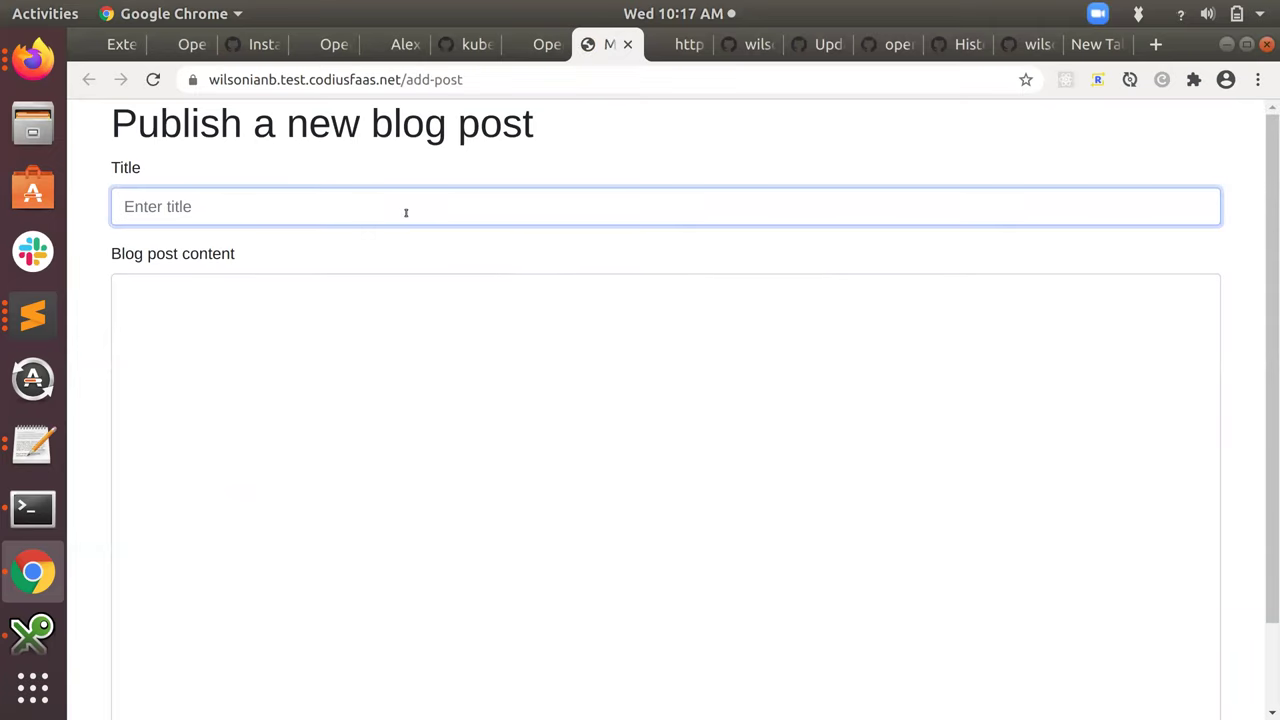
pyautogui.write('Codius b')
pyautogui.press('BackSpace')
pyautogui.write('demo')
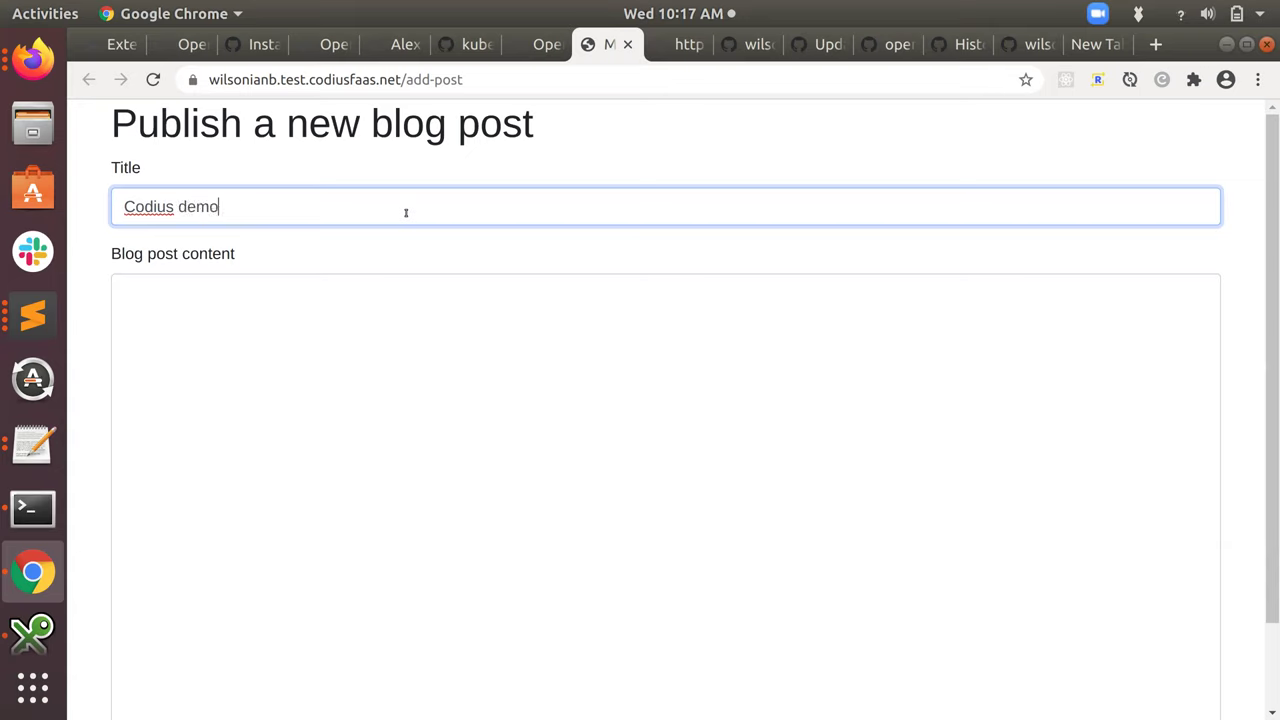
pyautogui.write(' on the community call')
# Enter "Does everyone like it?" as the blog post content and commit the post
pyautogui.press('Tab')
pyautogui.write('Does ')
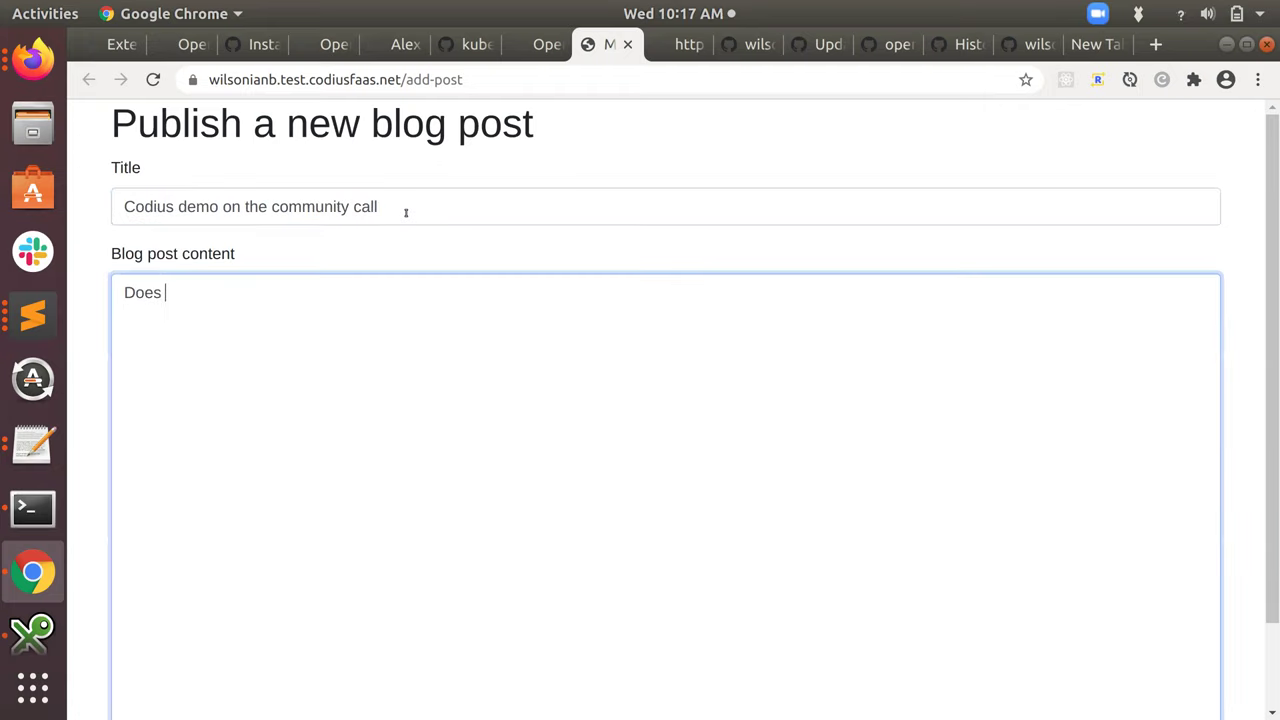
pyautogui.write('everyone like it?')
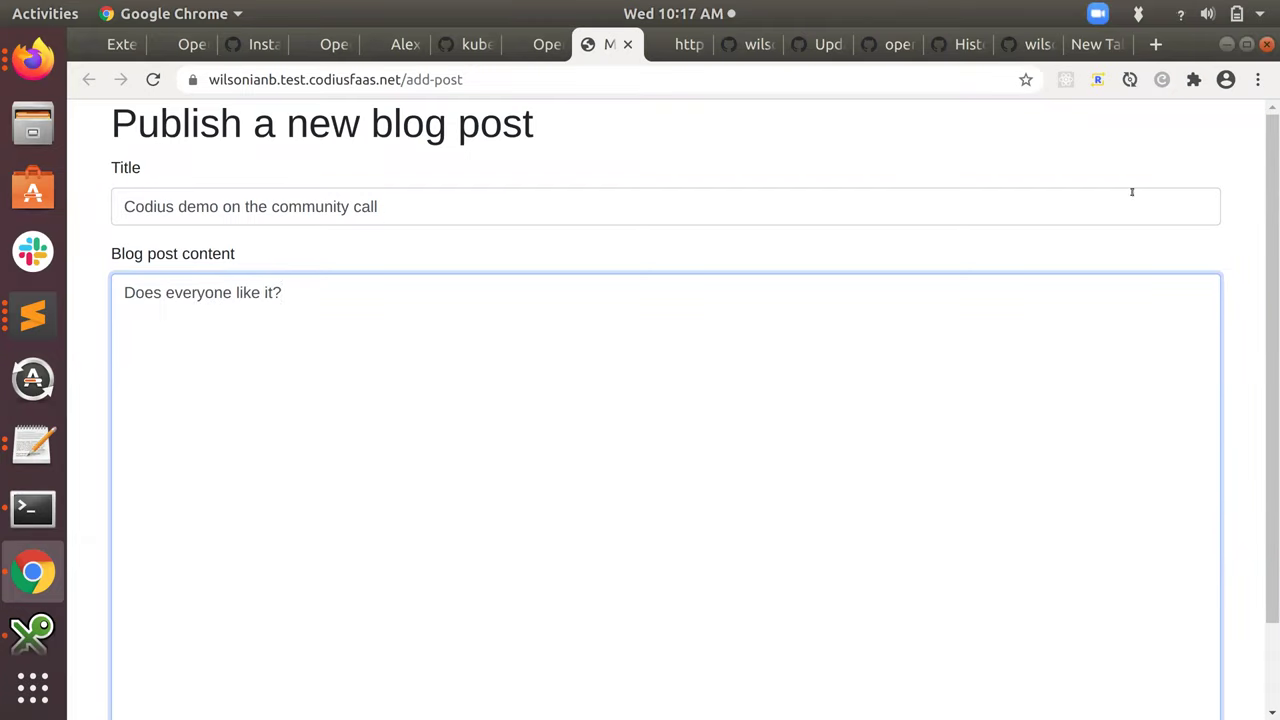
pyautogui.scroll(-2, 1063, 294)
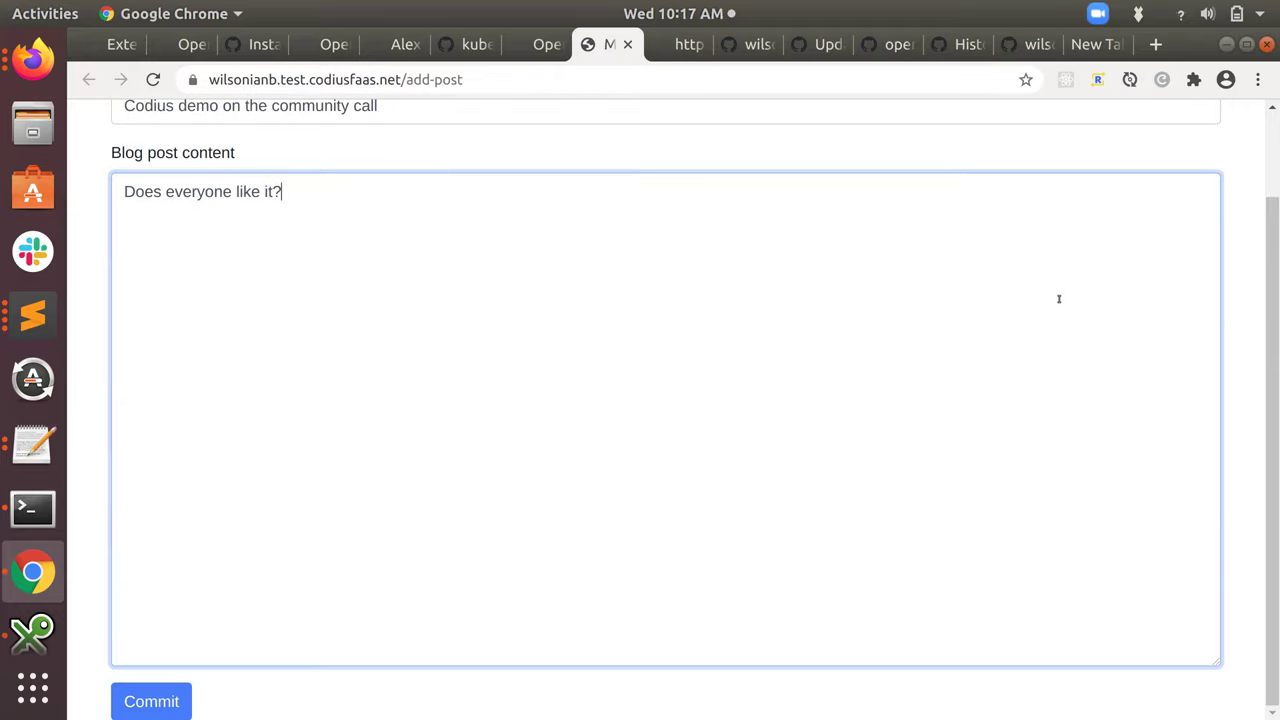
pyautogui.click(166, 707)
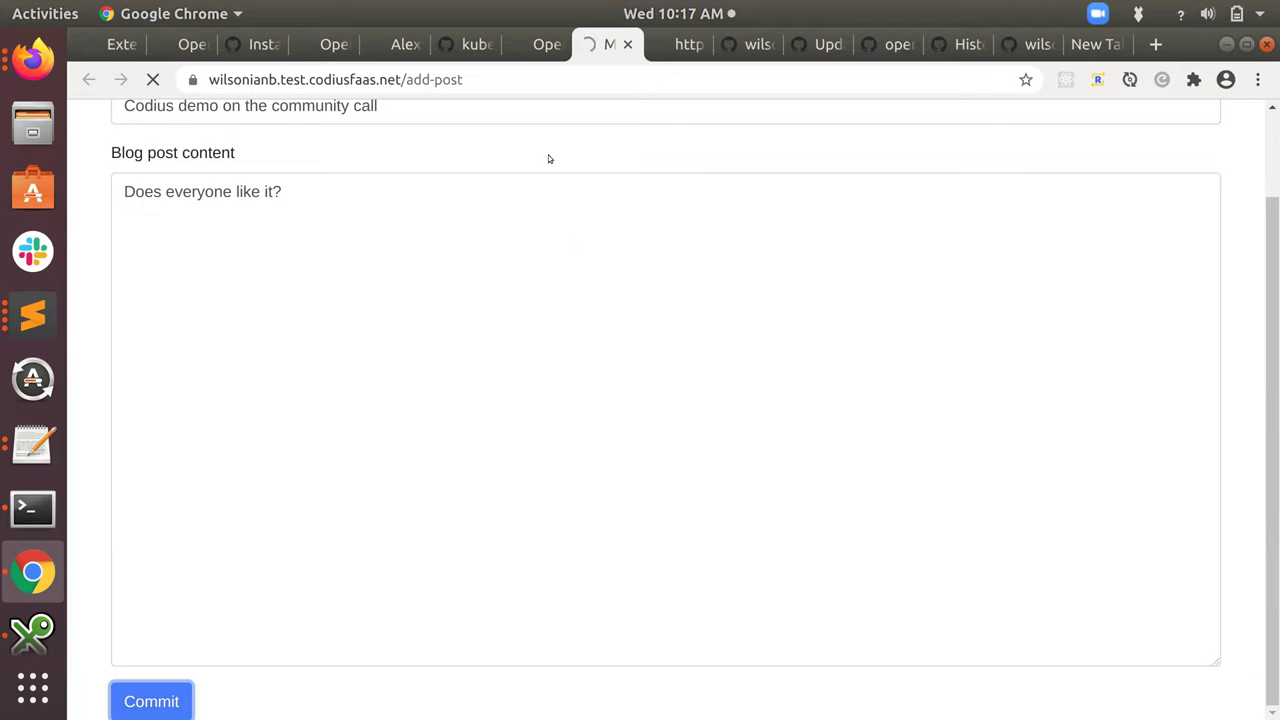
# Return to the kubecon-blog repository's main page and review the README's "Try it out" instructions, highlighting part of the deploy key step
pyautogui.click(470, 44)
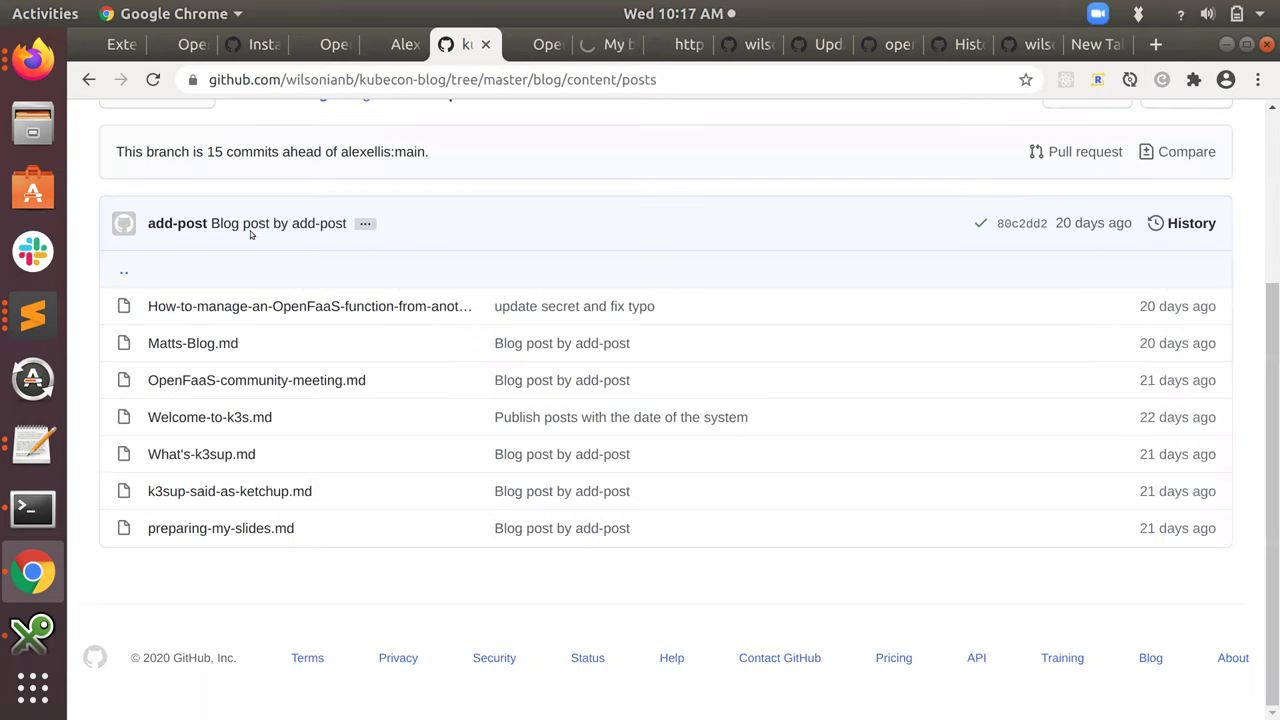
pyautogui.scroll(5, 249, 234)
pyautogui.click(278, 193)
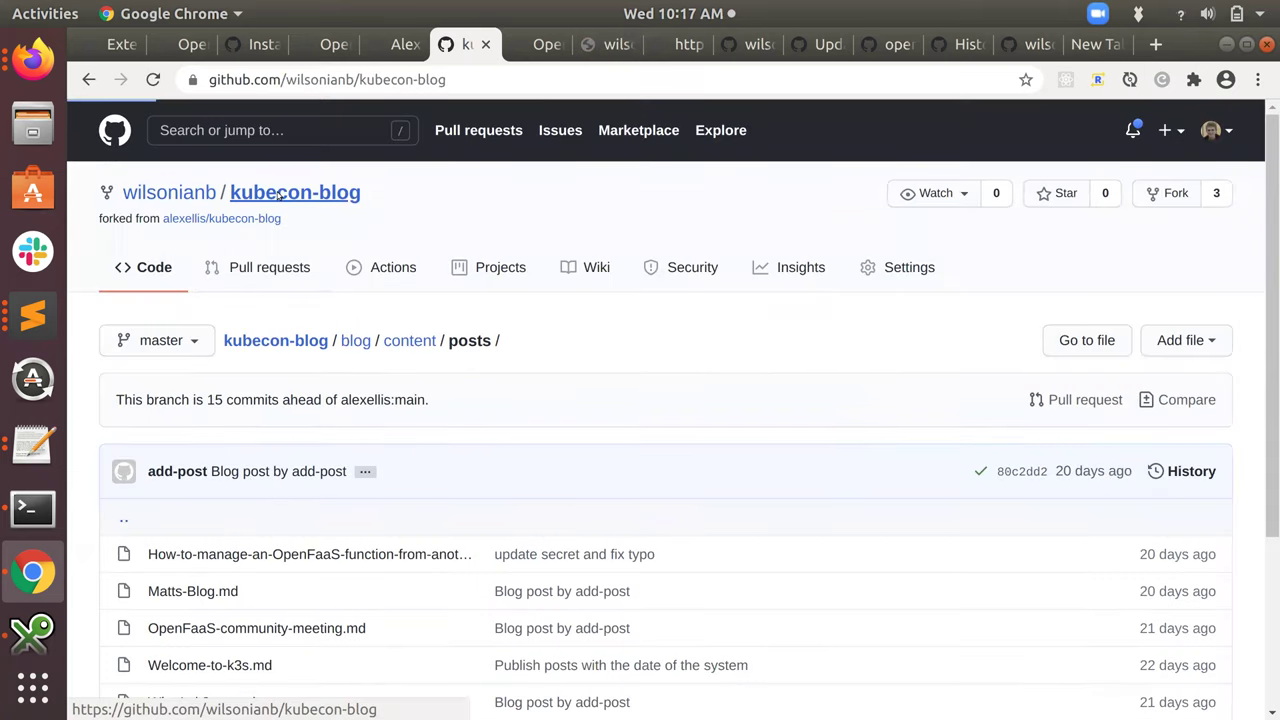
pyautogui.scroll(-10, 503, 347)
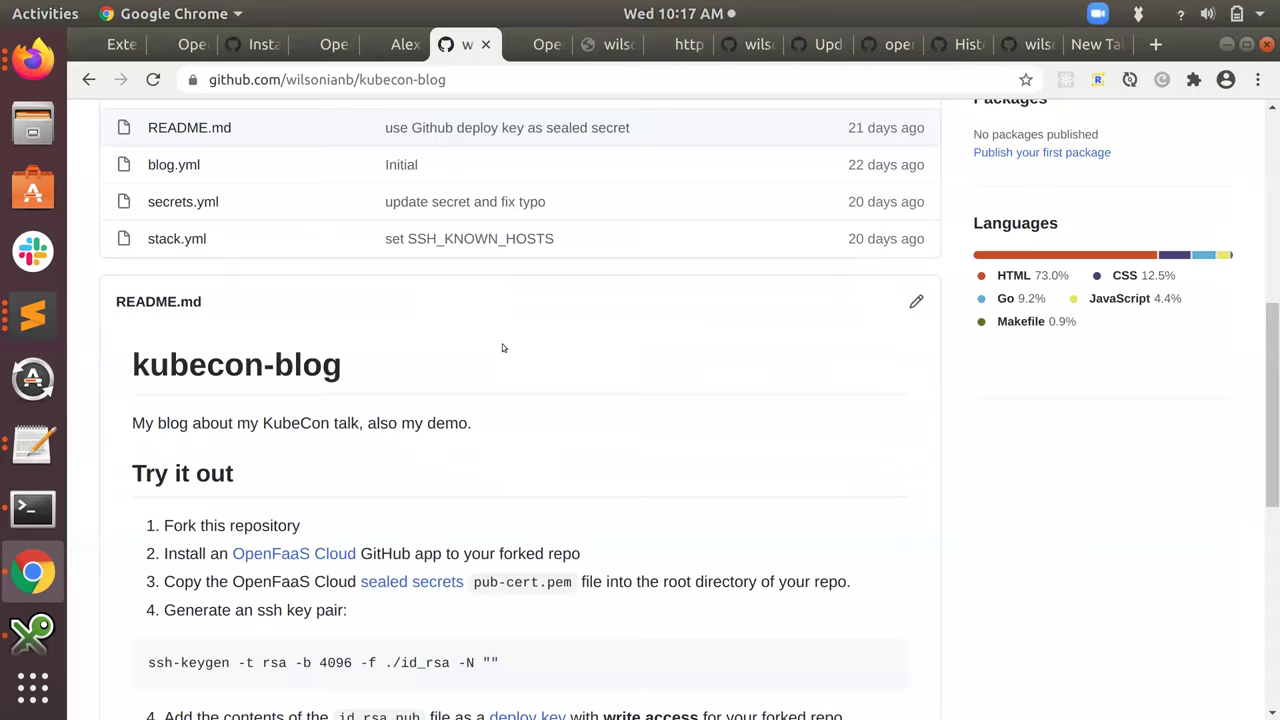
pyautogui.scroll(2, 503, 347)
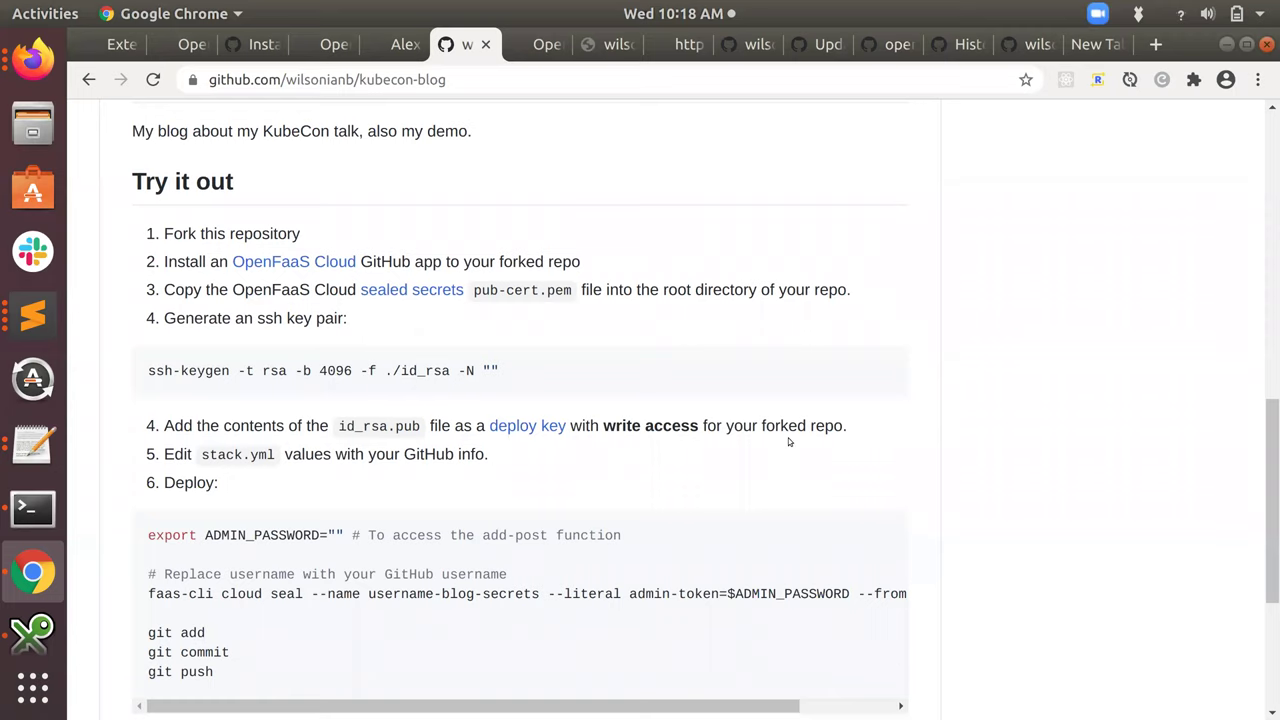
pyautogui.moveTo(853, 428); pyautogui.dragTo(731, 423)
pyautogui.click(731, 423)
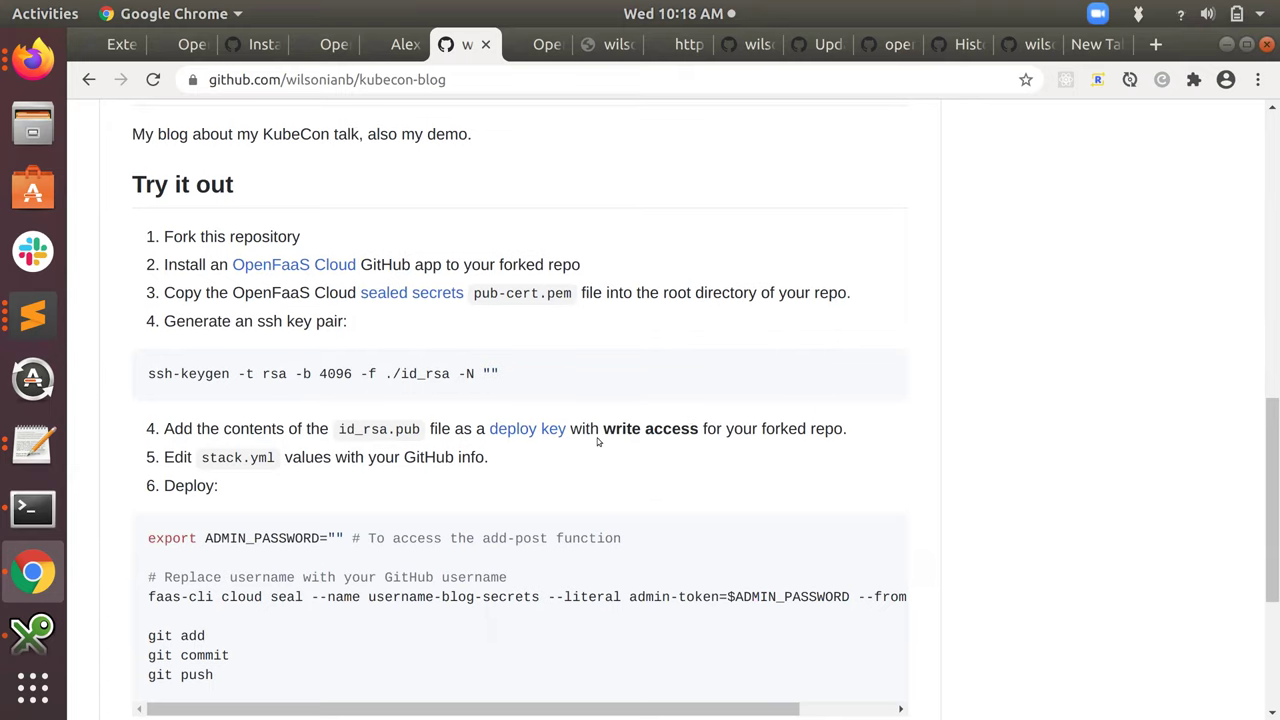
# Reload the kubecon-blog repository page and open the latest add-post commit to review the added post file
pyautogui.scroll(4, 602, 453)
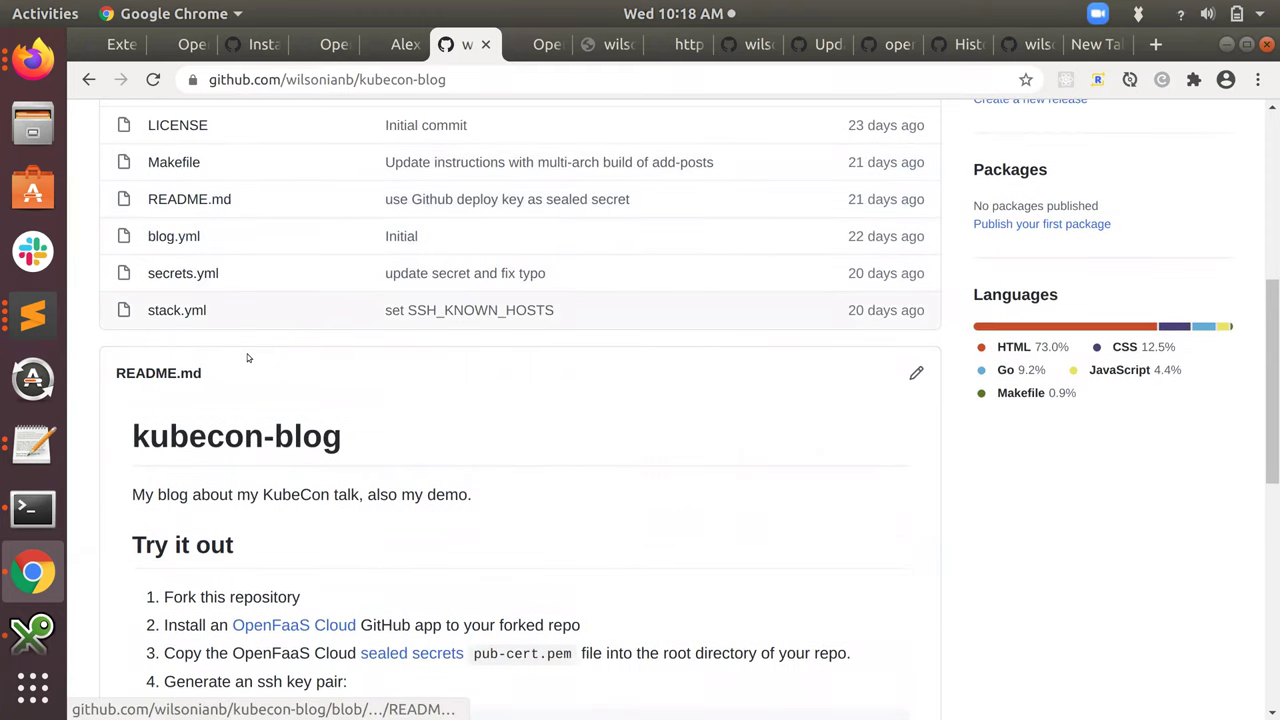
pyautogui.scroll(1, 247, 357)
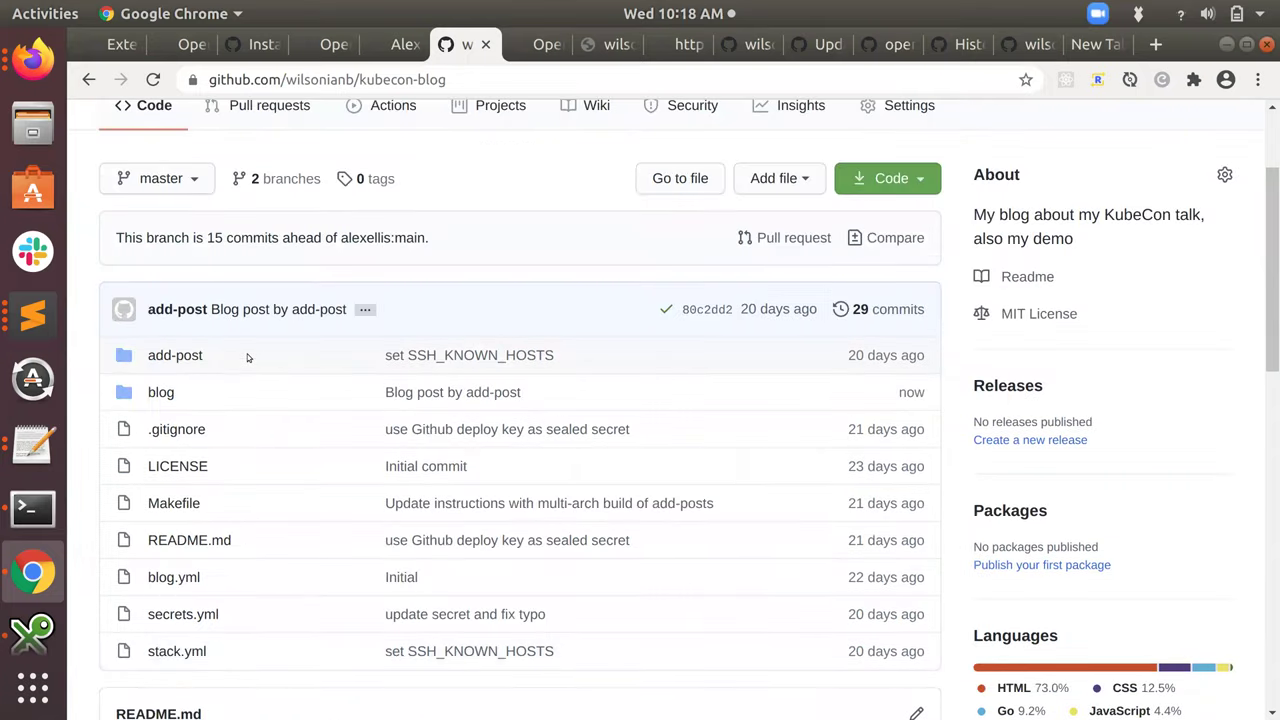
pyautogui.hotkey('ctrl', 'r')
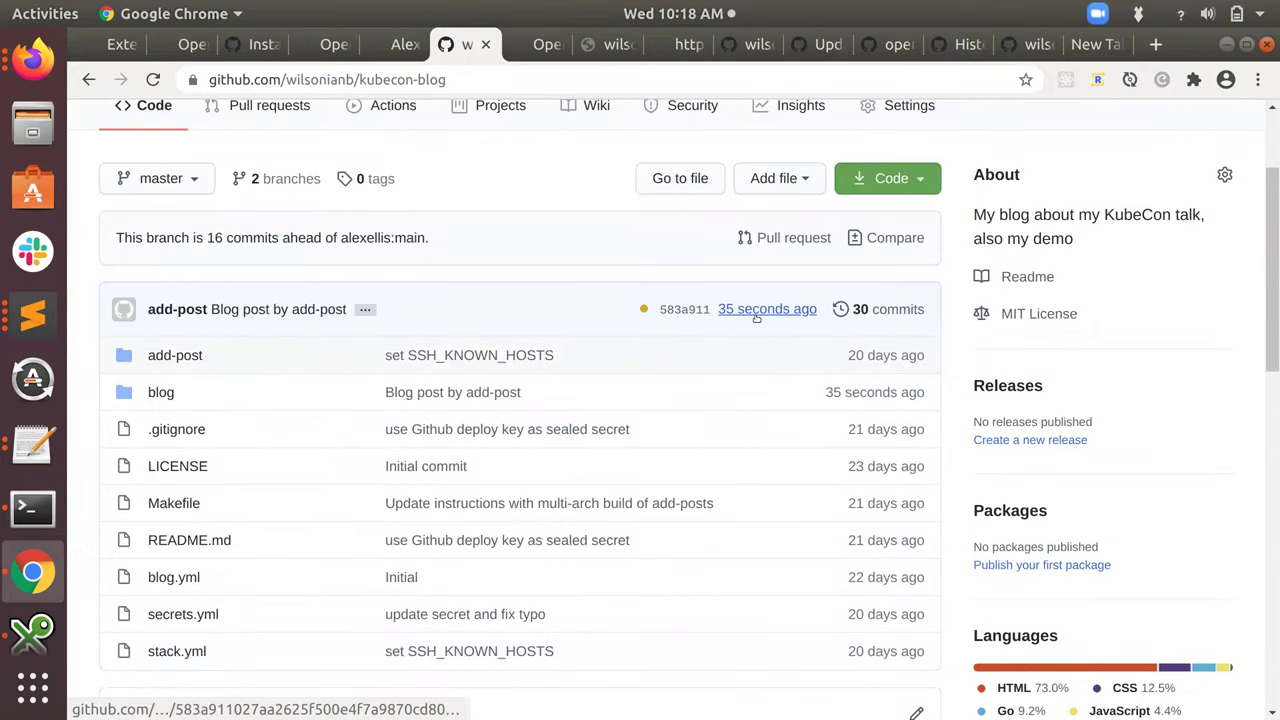
pyautogui.click(308, 308)
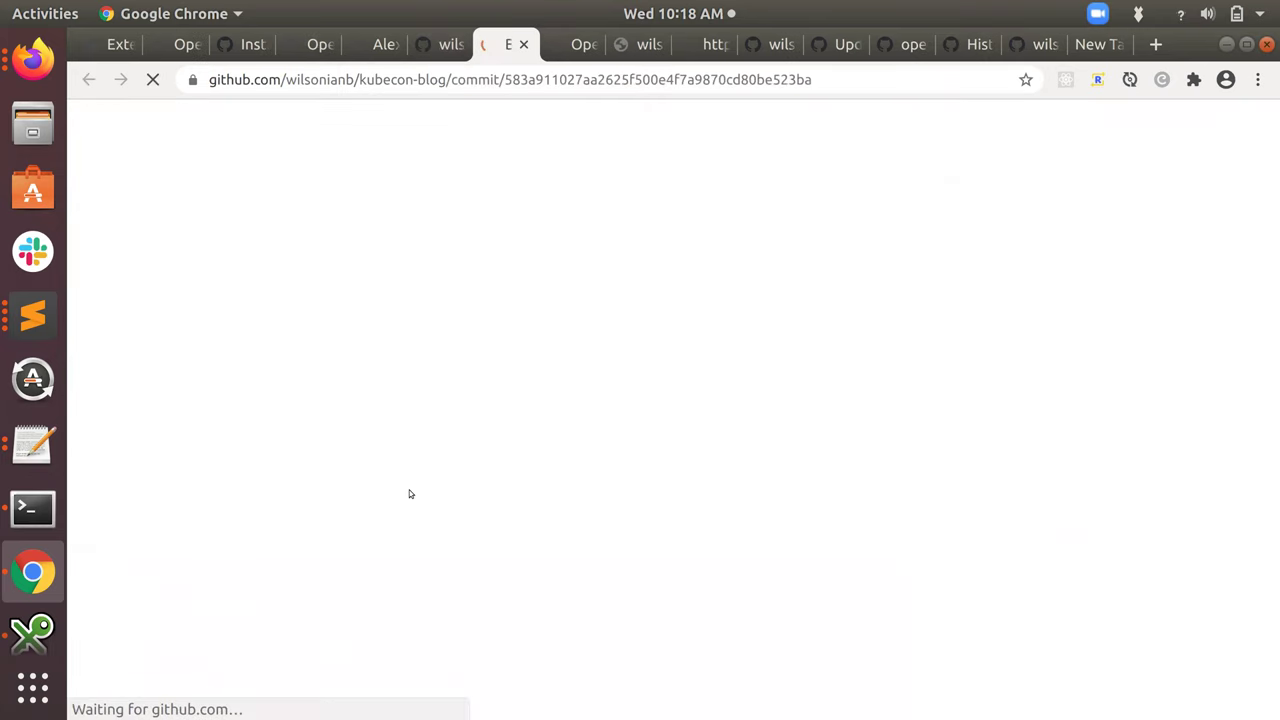
pyautogui.scroll(-5, 410, 492)
pyautogui.scroll(3, 409, 491)
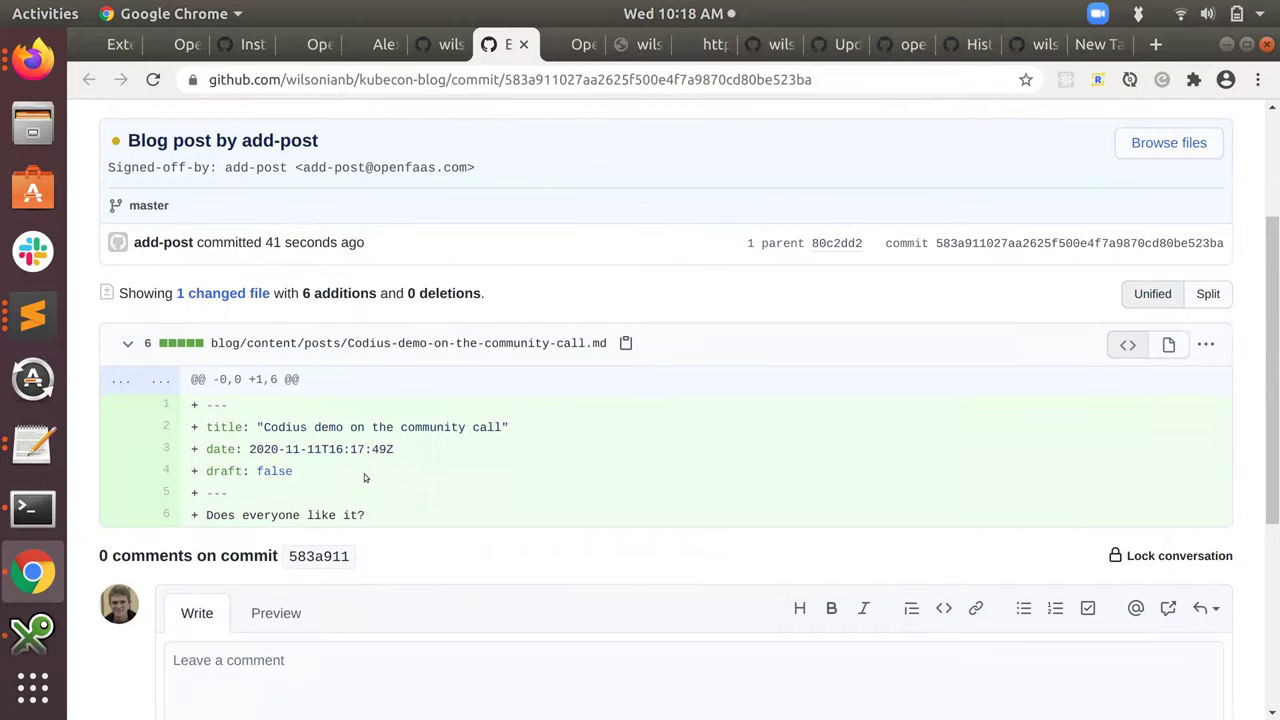
# Reload the blog page and open the "Codius demo on the community call" post from the recent posts
pyautogui.hotkey('ctrl', 'pageup')
pyautogui.hotkey('ctrl', 'pageup')
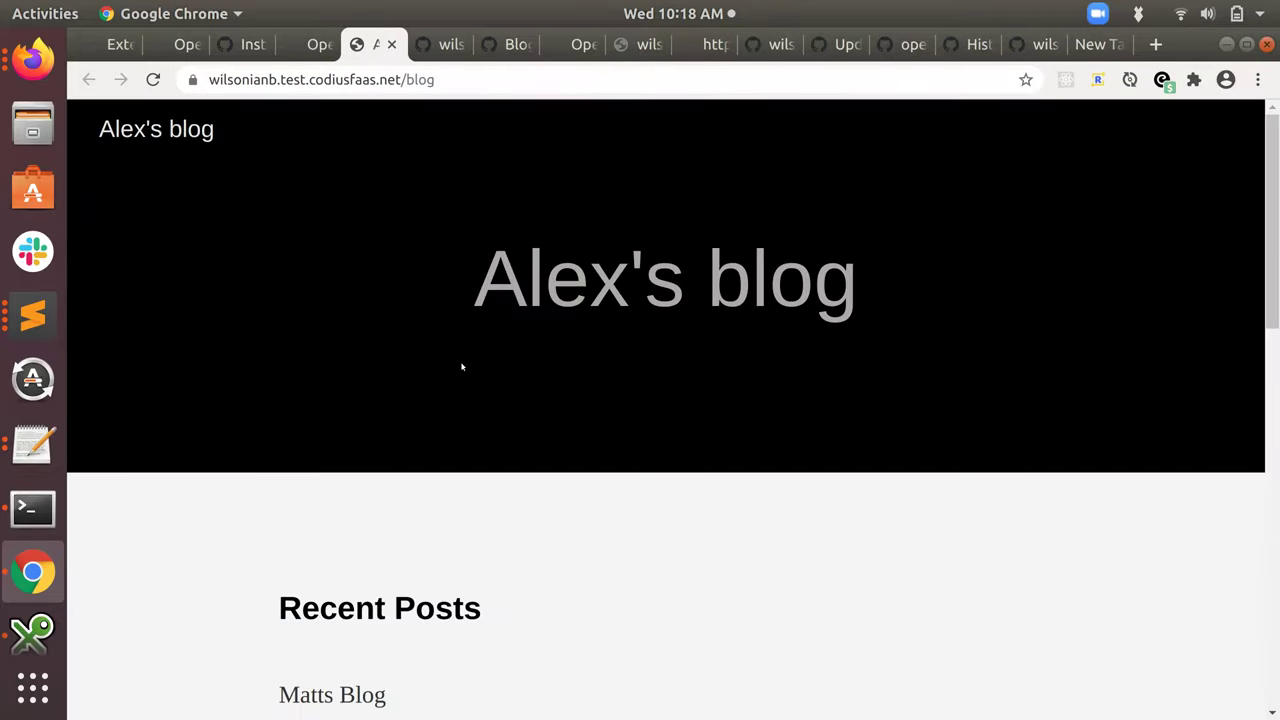
pyautogui.scroll(-2, 462, 367)
pyautogui.hotkey('ctrl', 'r')
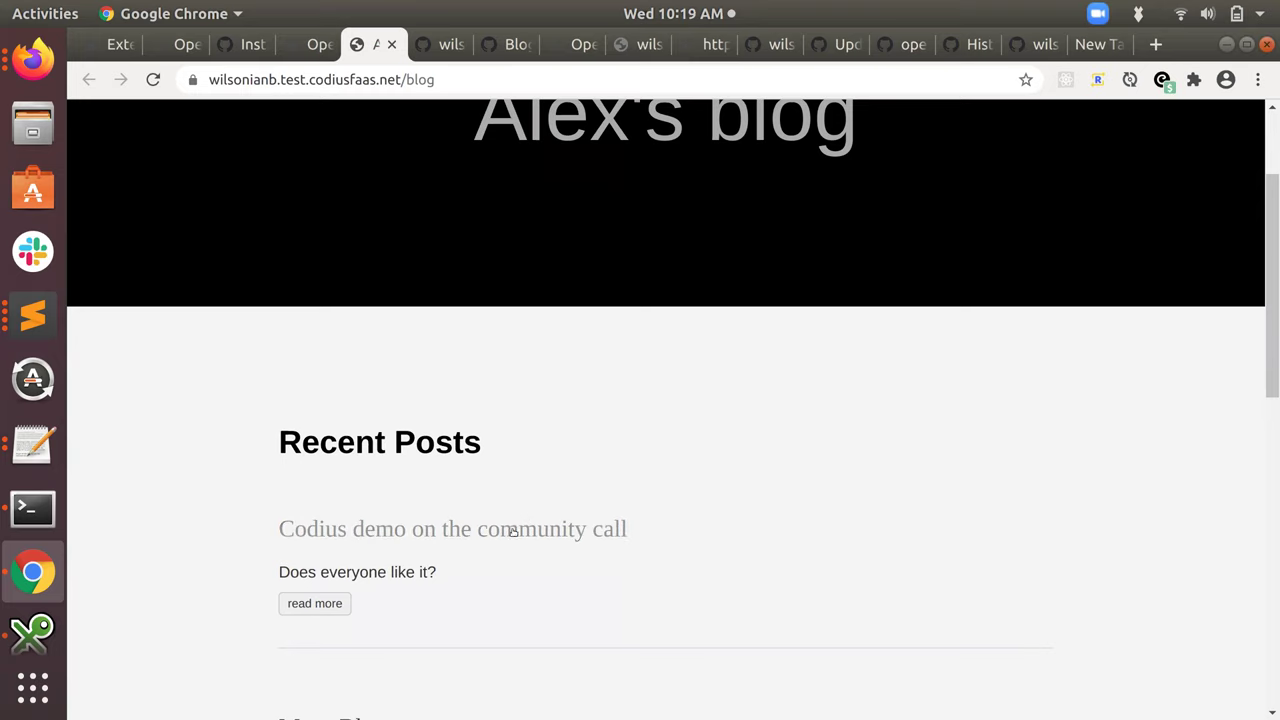
pyautogui.click(450, 535)
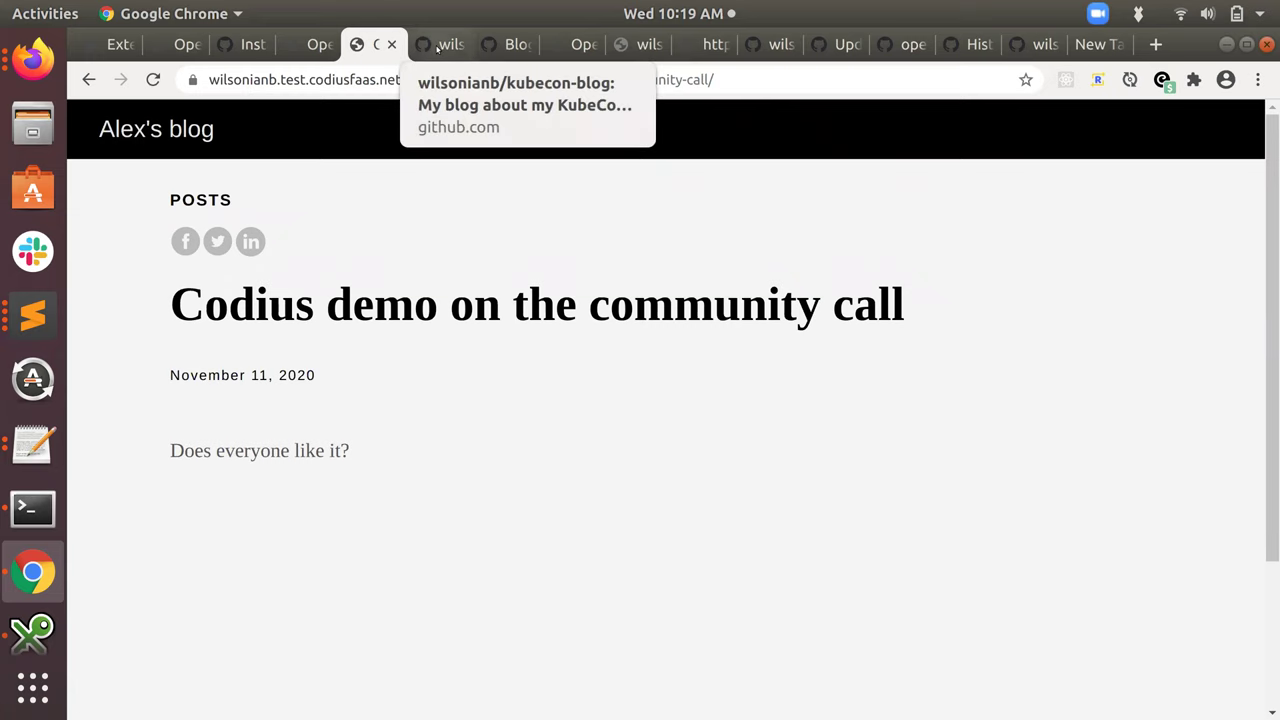
# Go back to the kubecon-blog repository and look over its file list and README
pyautogui.click(437, 45)
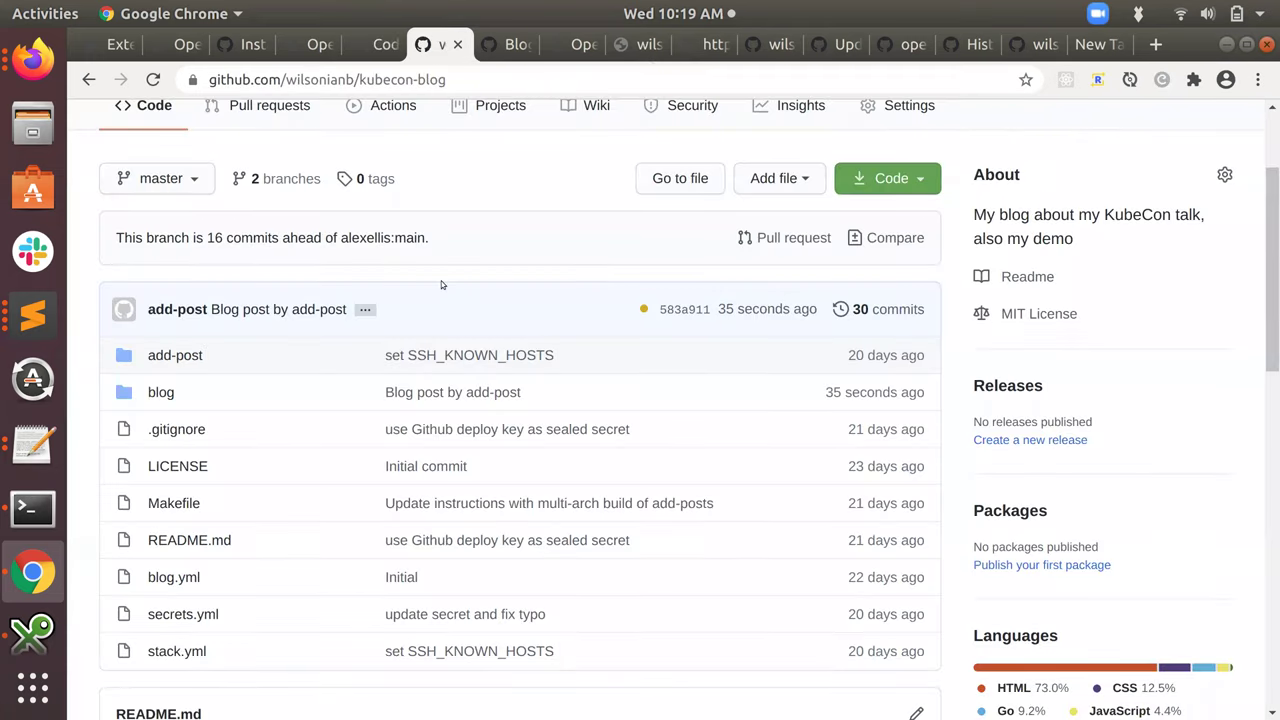
pyautogui.scroll(-3, 441, 285)
pyautogui.scroll(-4, 441, 285)
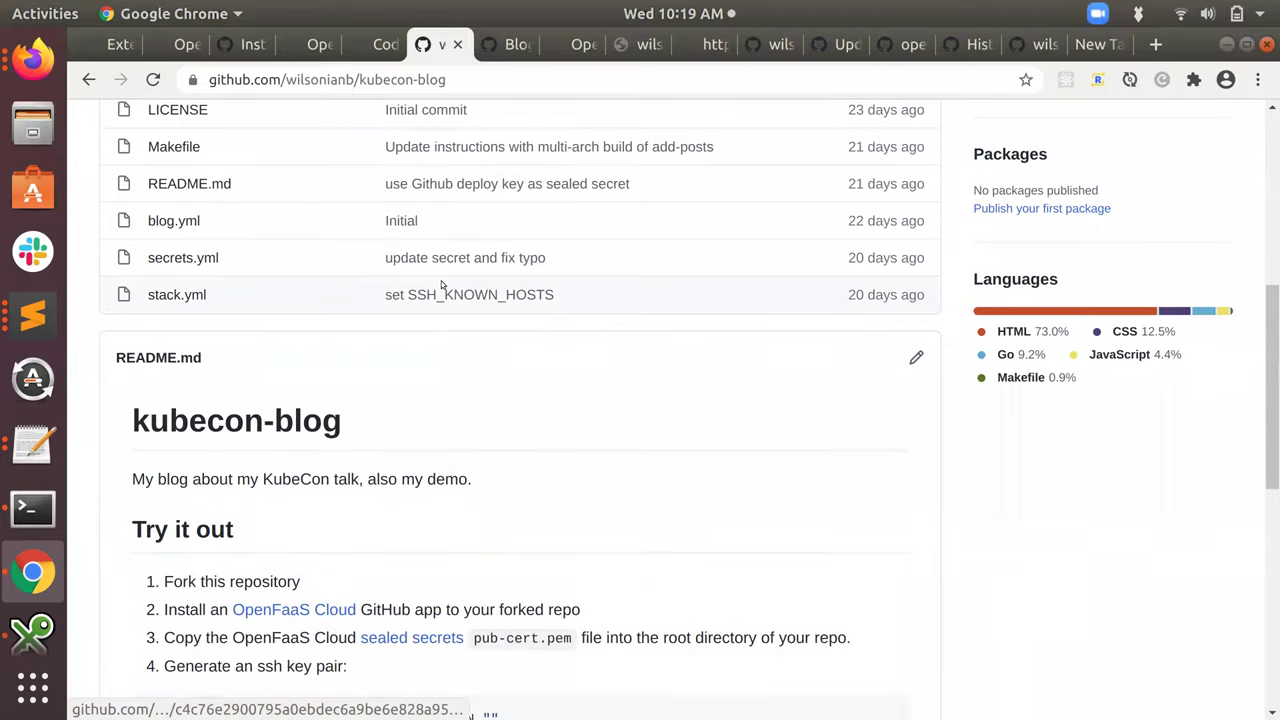
pyautogui.scroll(4, 441, 285)
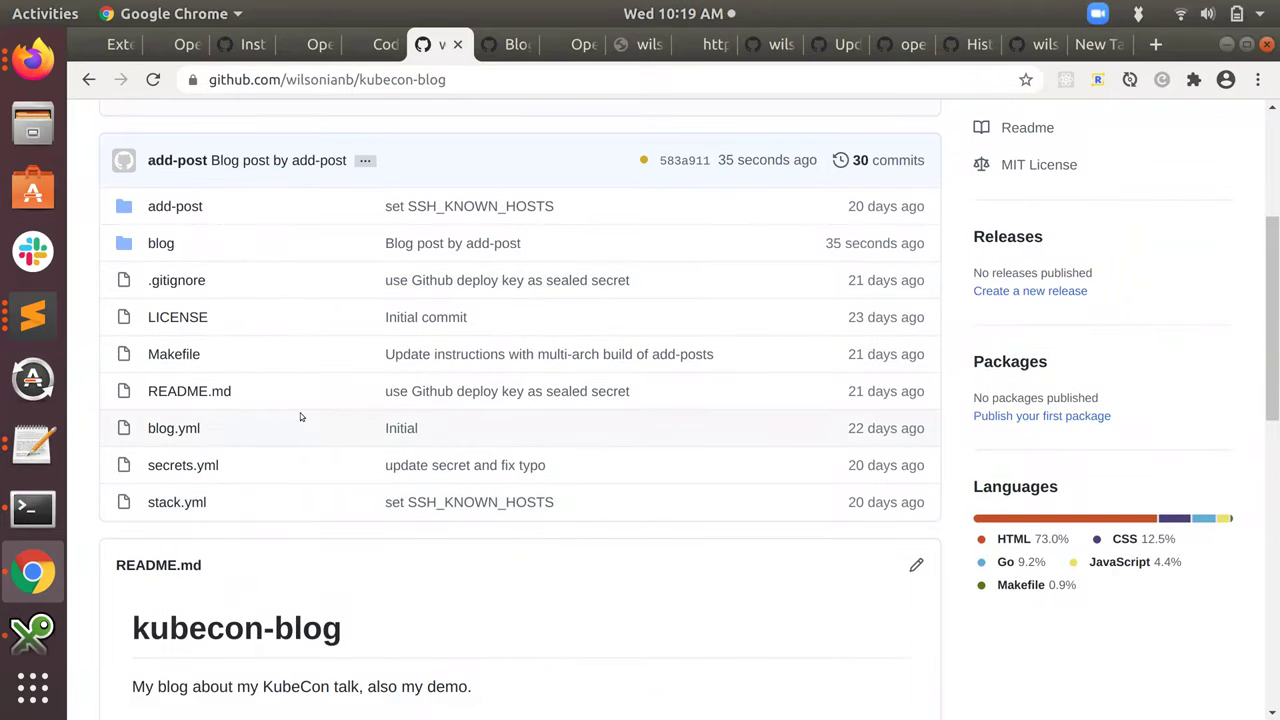
pyautogui.scroll(-10, 300, 416)
pyautogui.scroll(11, 300, 416)
pyautogui.scroll(-4, 300, 416)
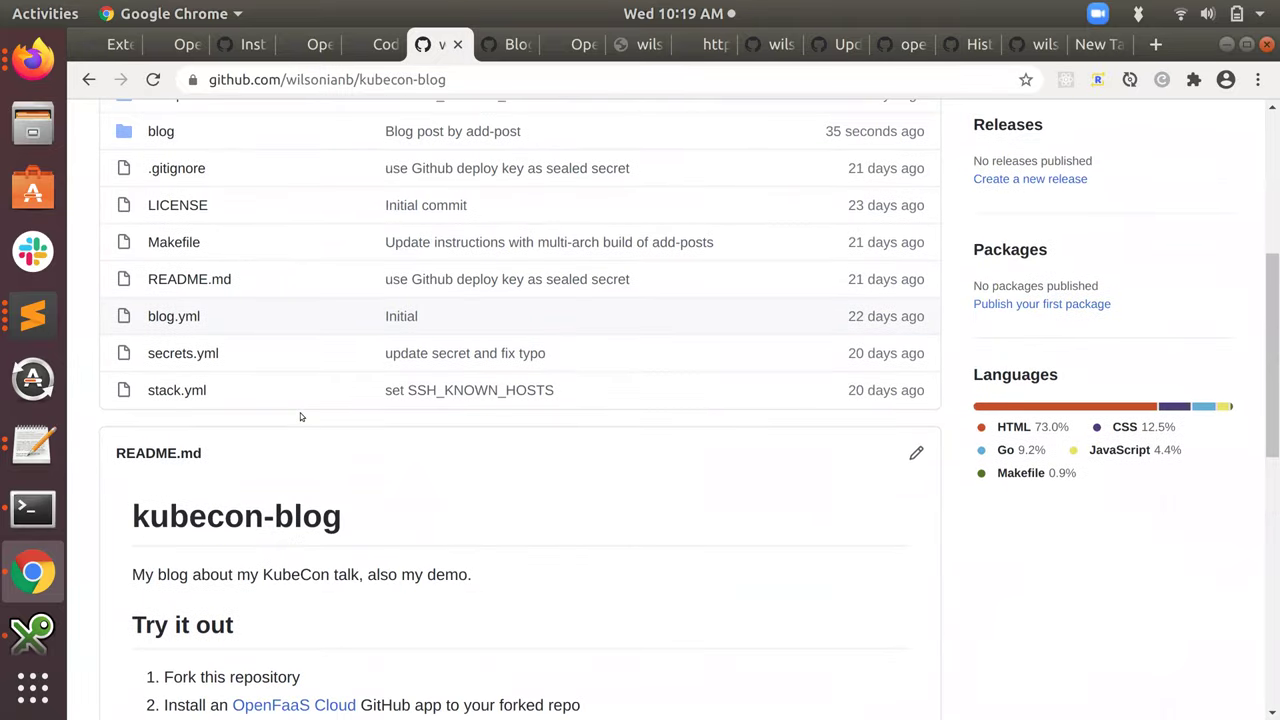
pyautogui.scroll(3, 300, 416)
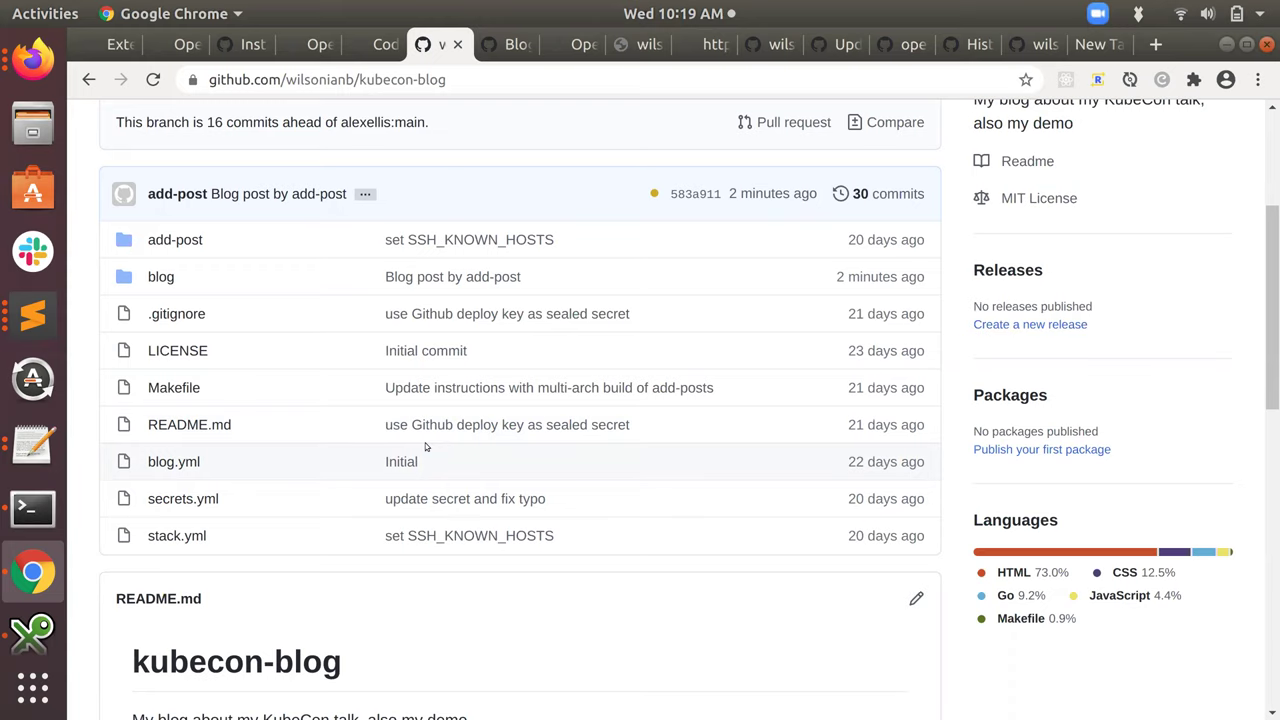
# Review the README's "Try it out" instructions and view the Sealed Secrets certificate from the OpenFaaS Cloud dashboard in a separate tab
pyautogui.scroll(-2, 425, 447)
pyautogui.scroll(-8, 425, 447)
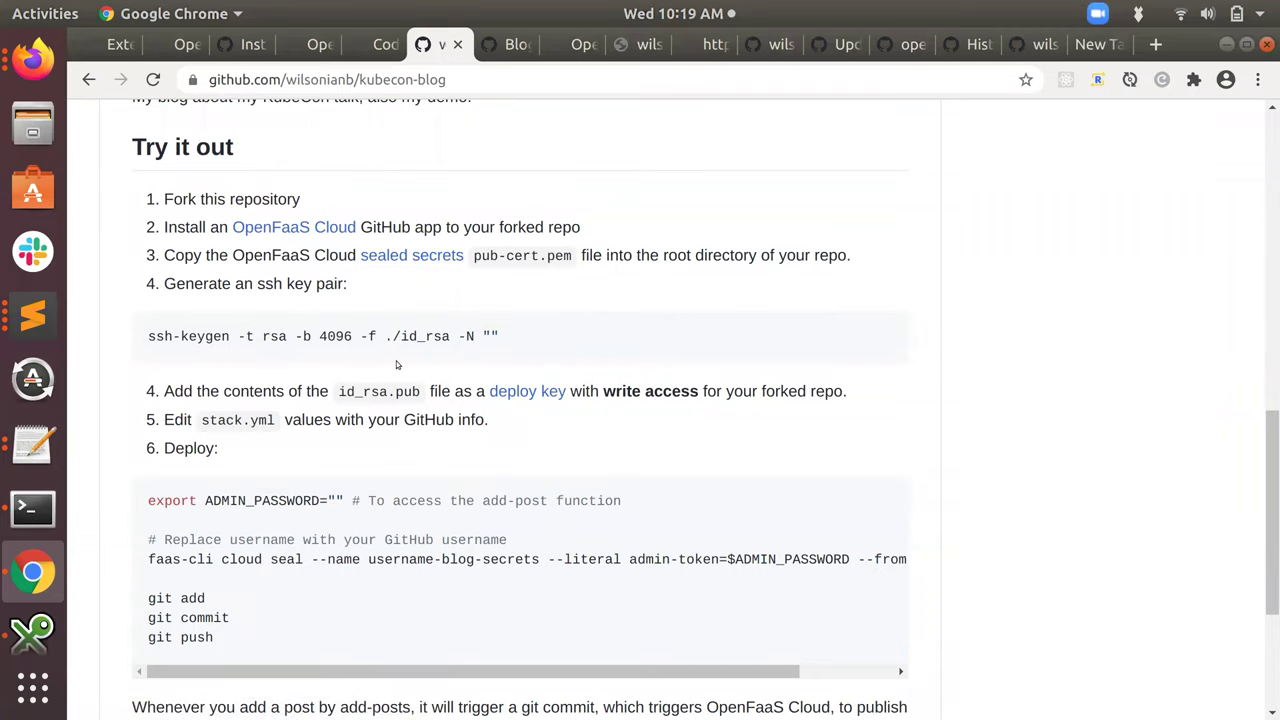
pyautogui.click(176, 52)
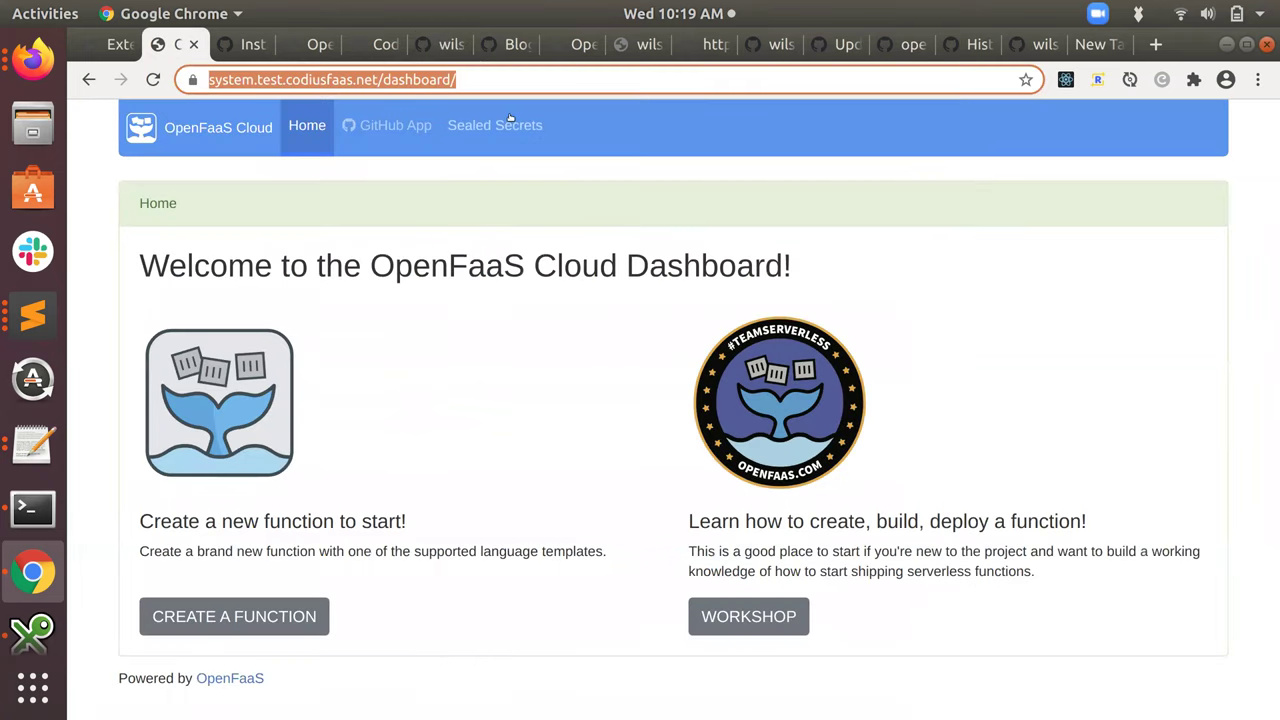
pyautogui.middleClick(480, 133)
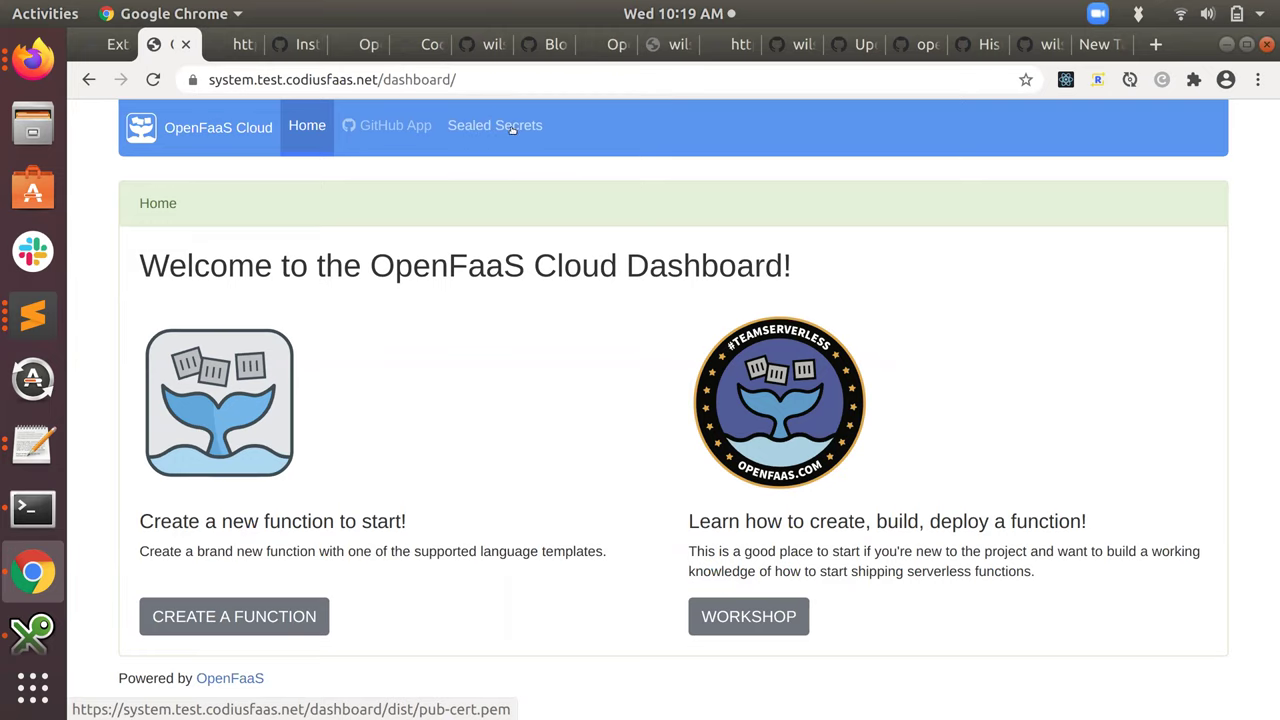
pyautogui.hotkey('ctrl', 'Tab')
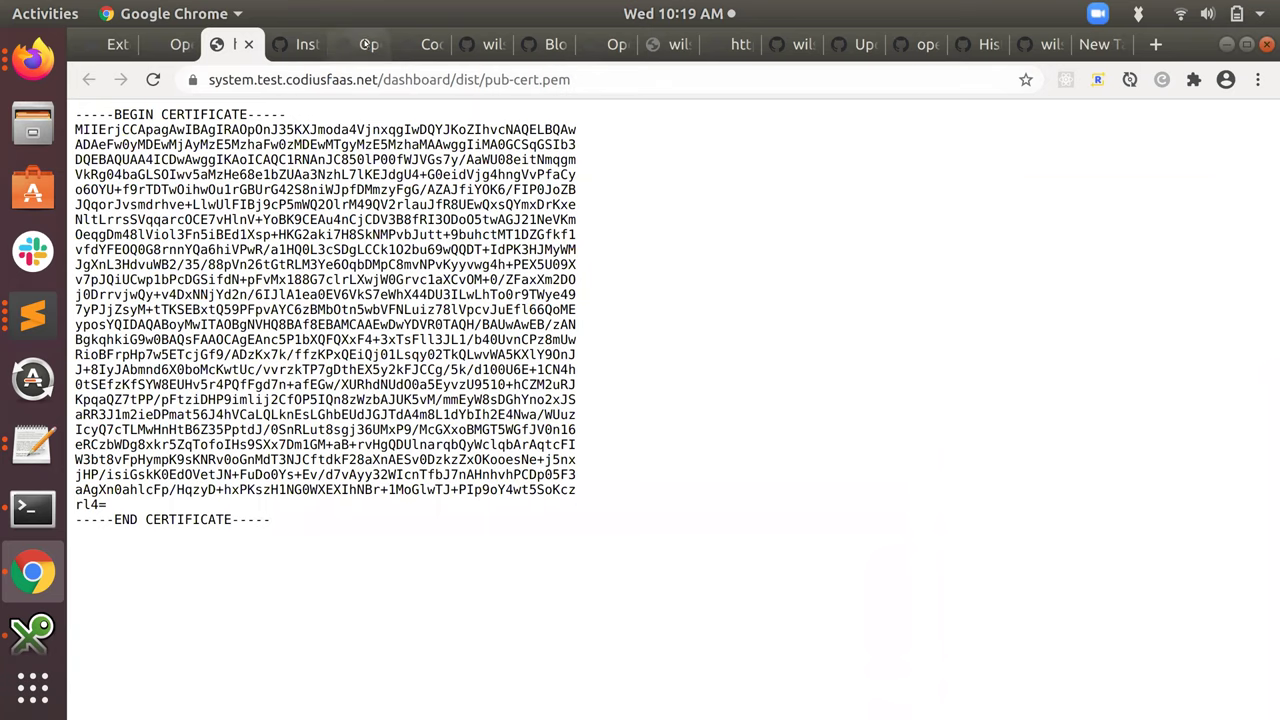
# Return to the kubecon-blog repository and open secrets.yml to examine its encrypted admin-token and id_rsa entries
pyautogui.hotkey('ctrl', 'Tab')
pyautogui.hotkey('ctrl', 'Tab')
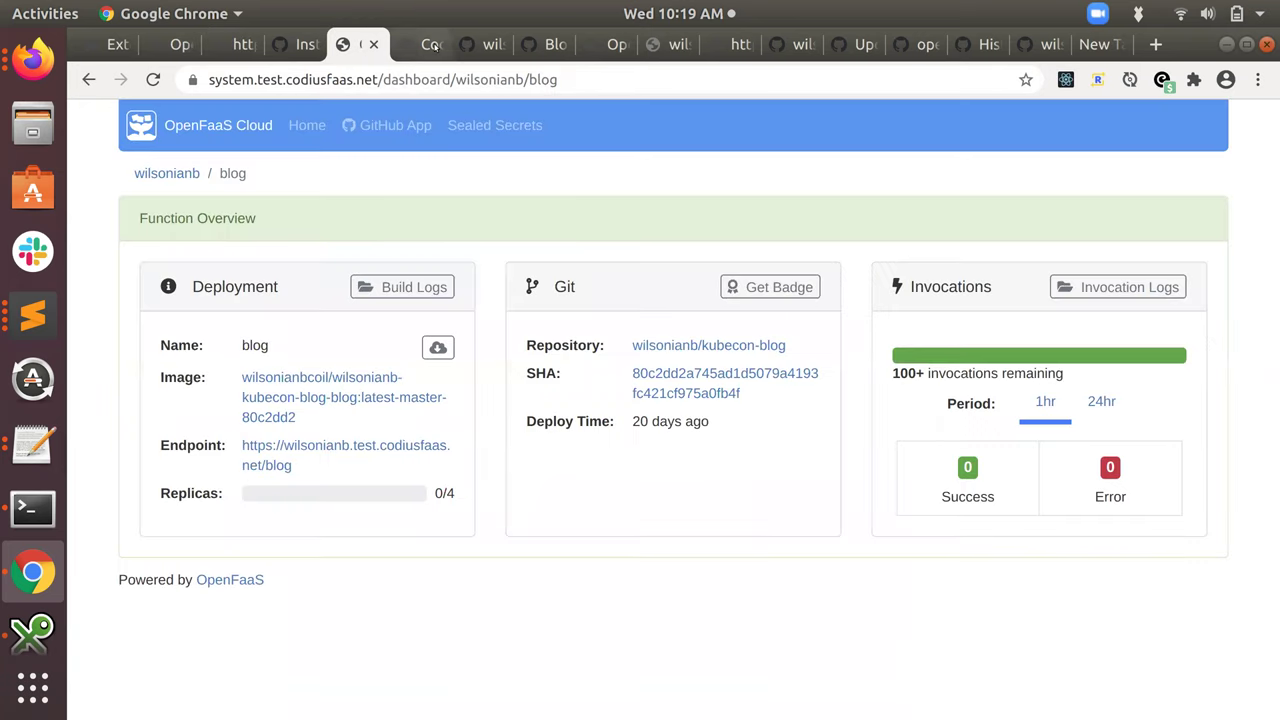
pyautogui.click(485, 44)
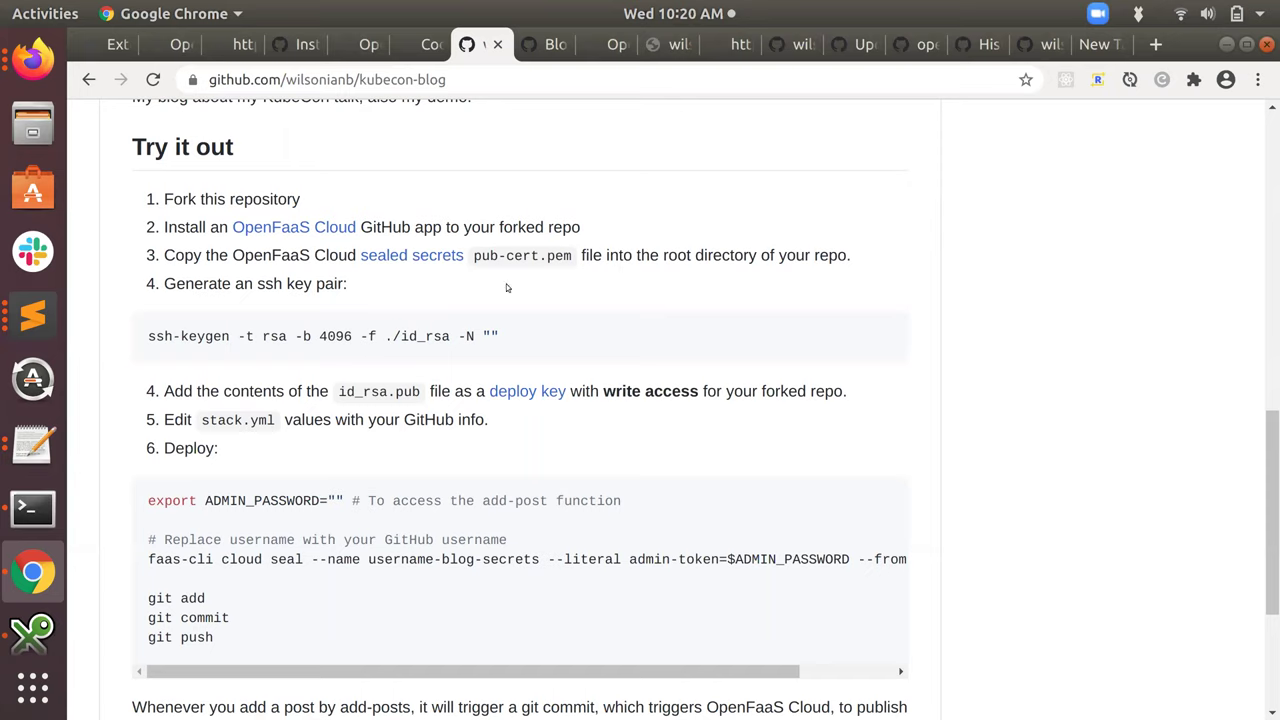
pyautogui.scroll(3, 699, 324)
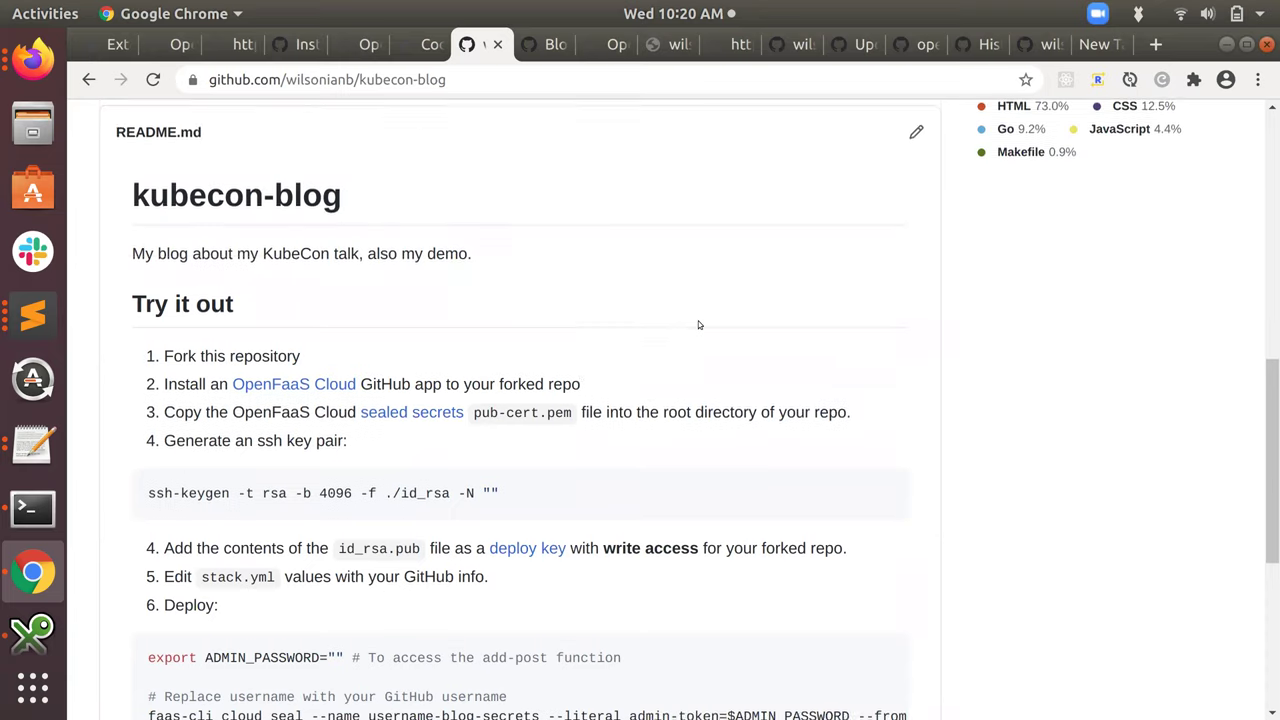
pyautogui.scroll(-8, 699, 324)
pyautogui.scroll(14, 699, 324)
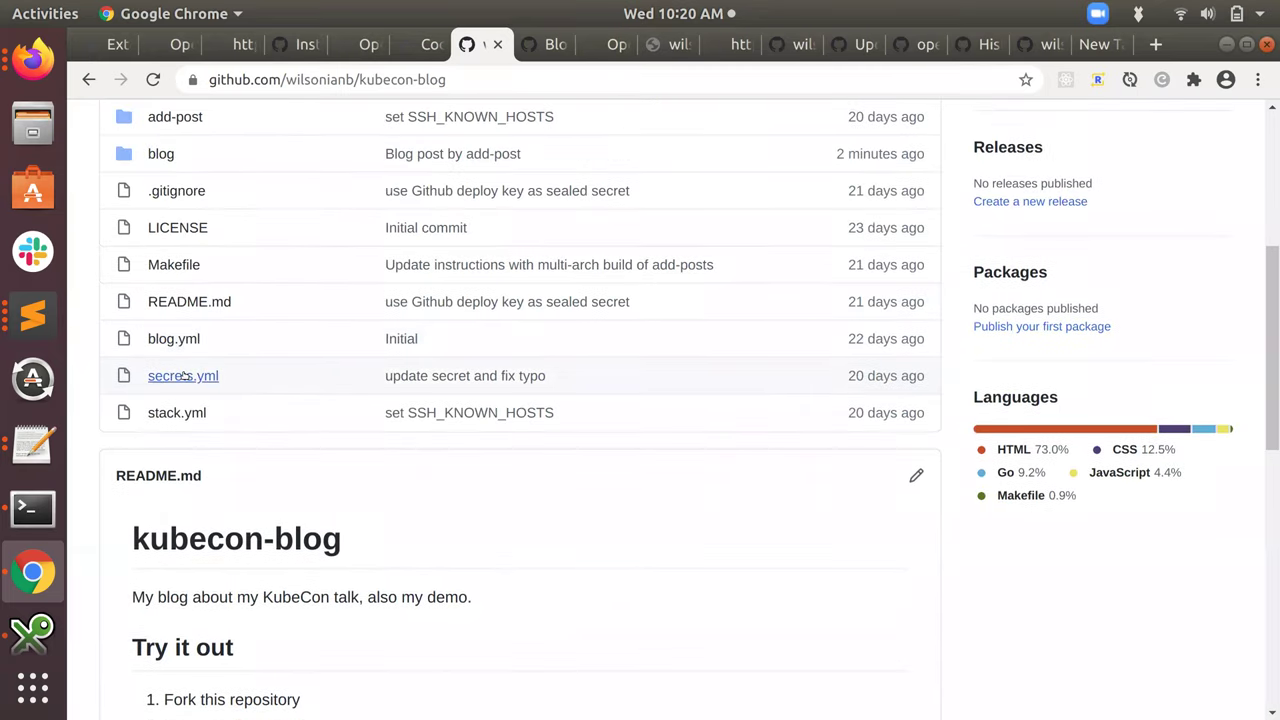
pyautogui.click(183, 375)
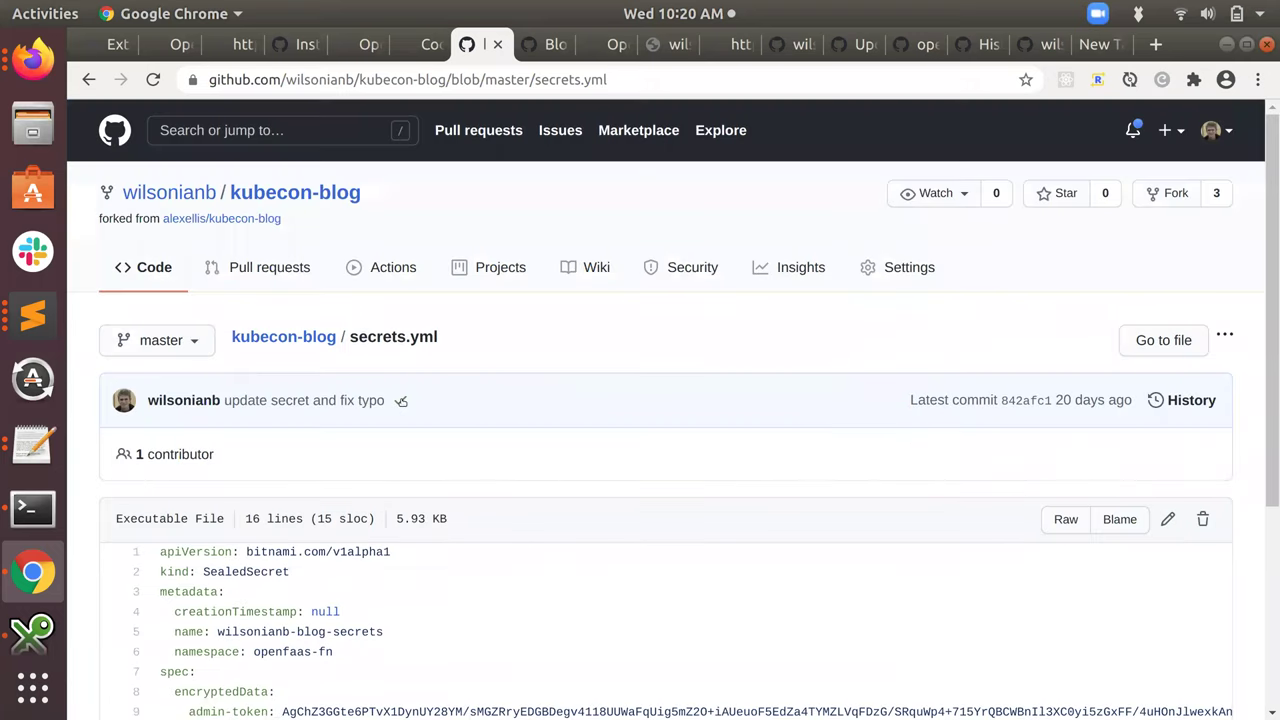
pyautogui.scroll(-6, 400, 403)
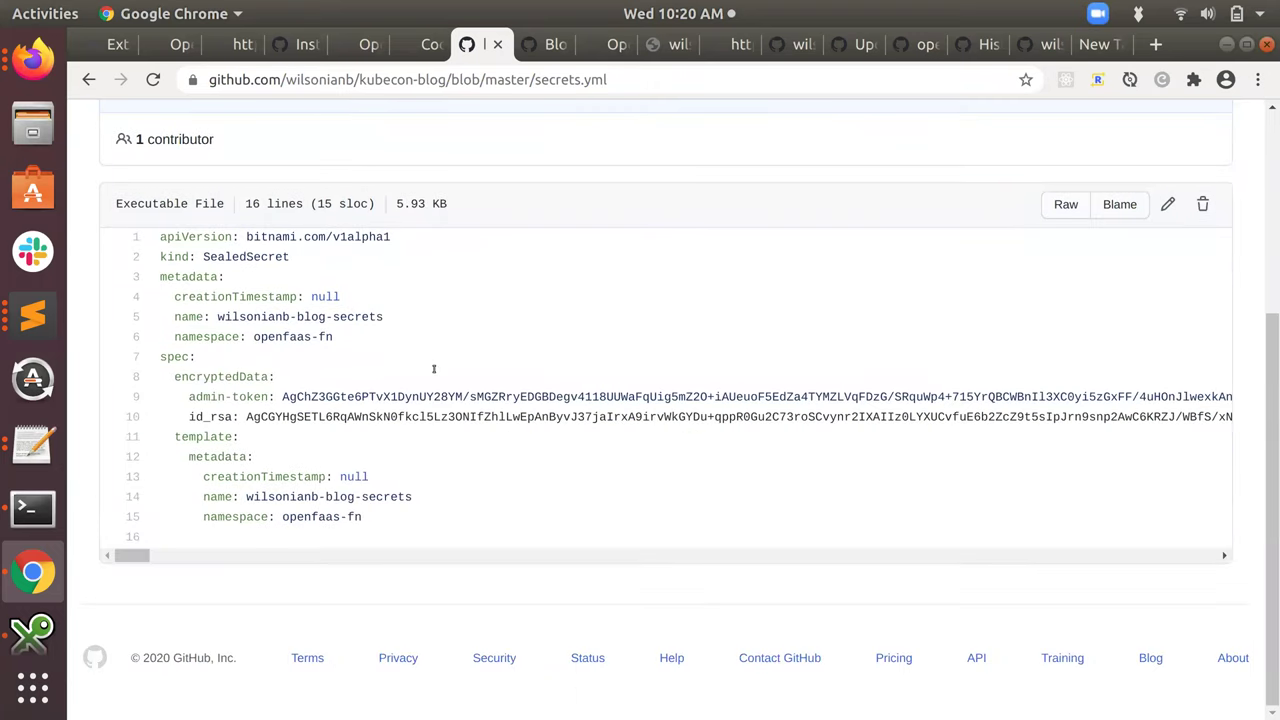
# Go back to the kubecon-blog main page and read the README through to its closing notes on publishing posts
pyautogui.click(89, 79)
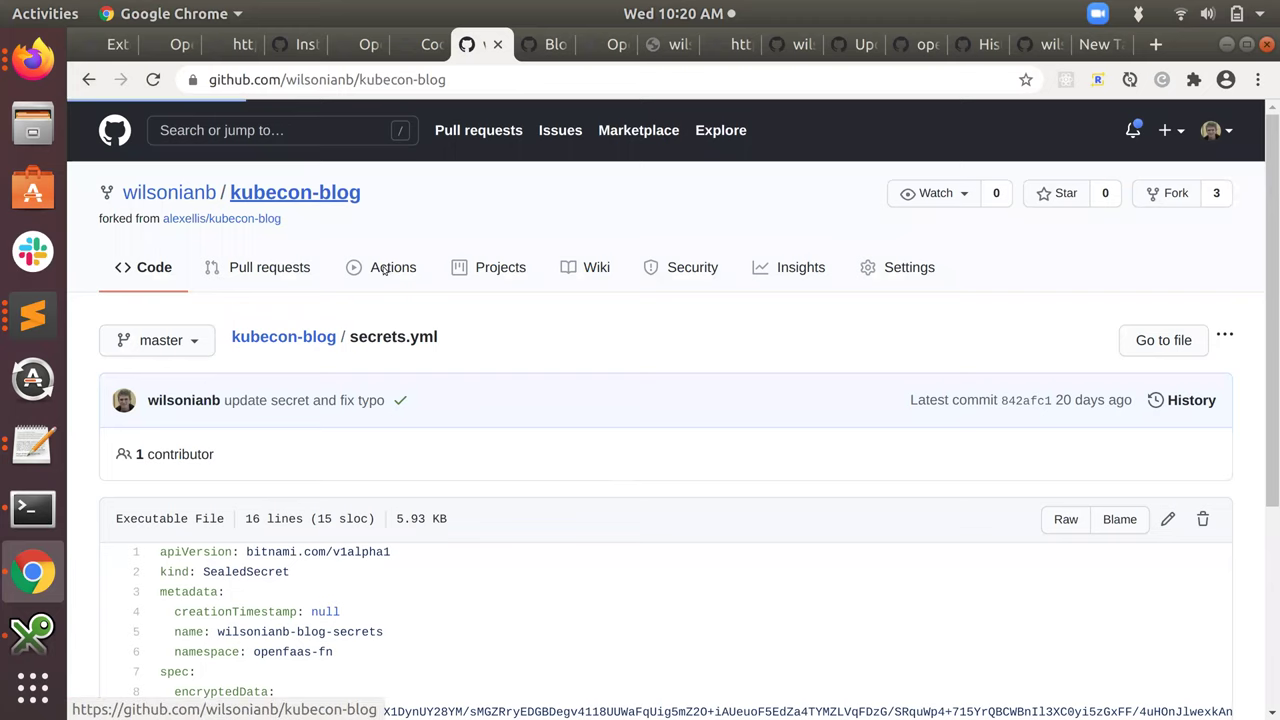
pyautogui.scroll(-3, 580, 402)
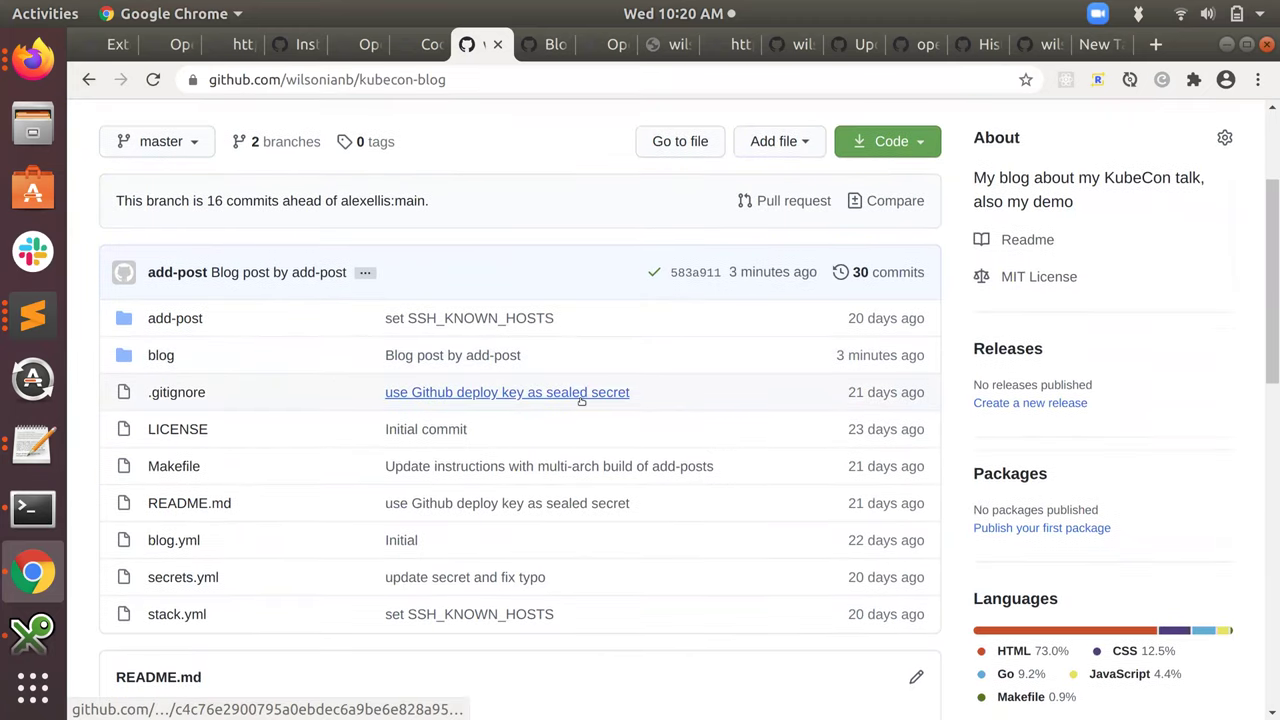
pyautogui.scroll(-3, 581, 400)
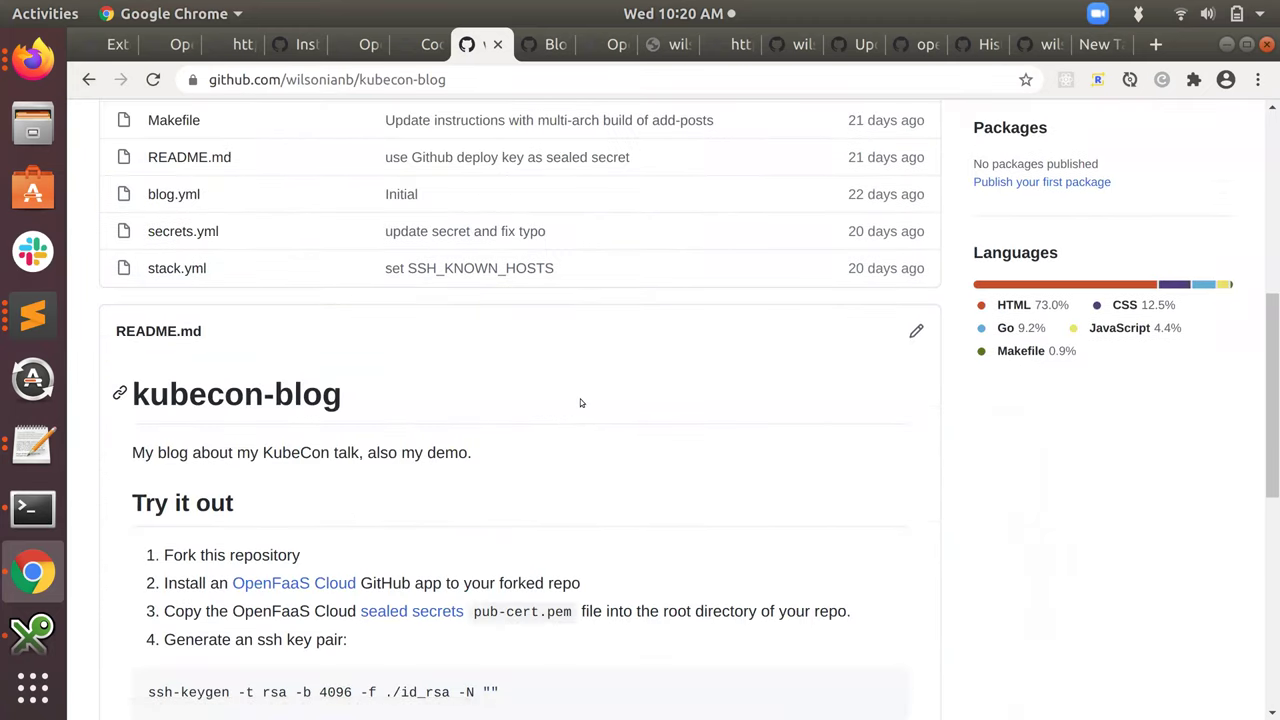
pyautogui.scroll(-10, 580, 402)
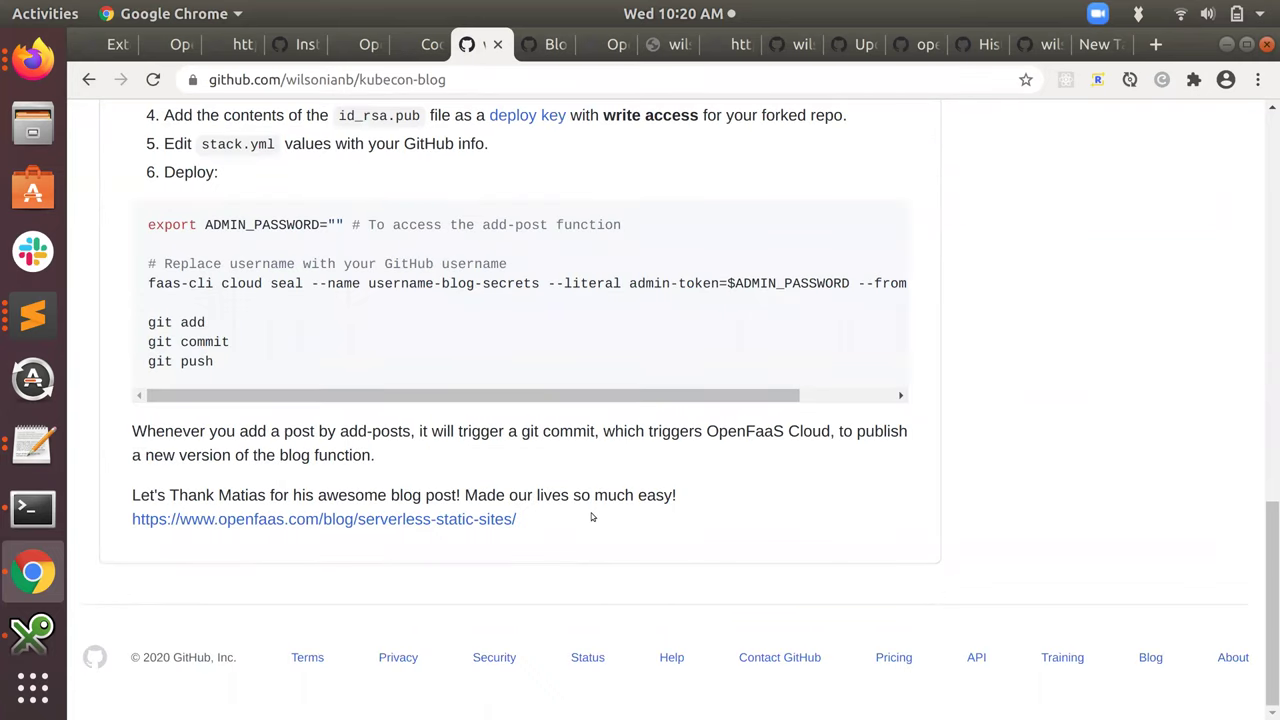
pyautogui.scroll(10, 591, 517)
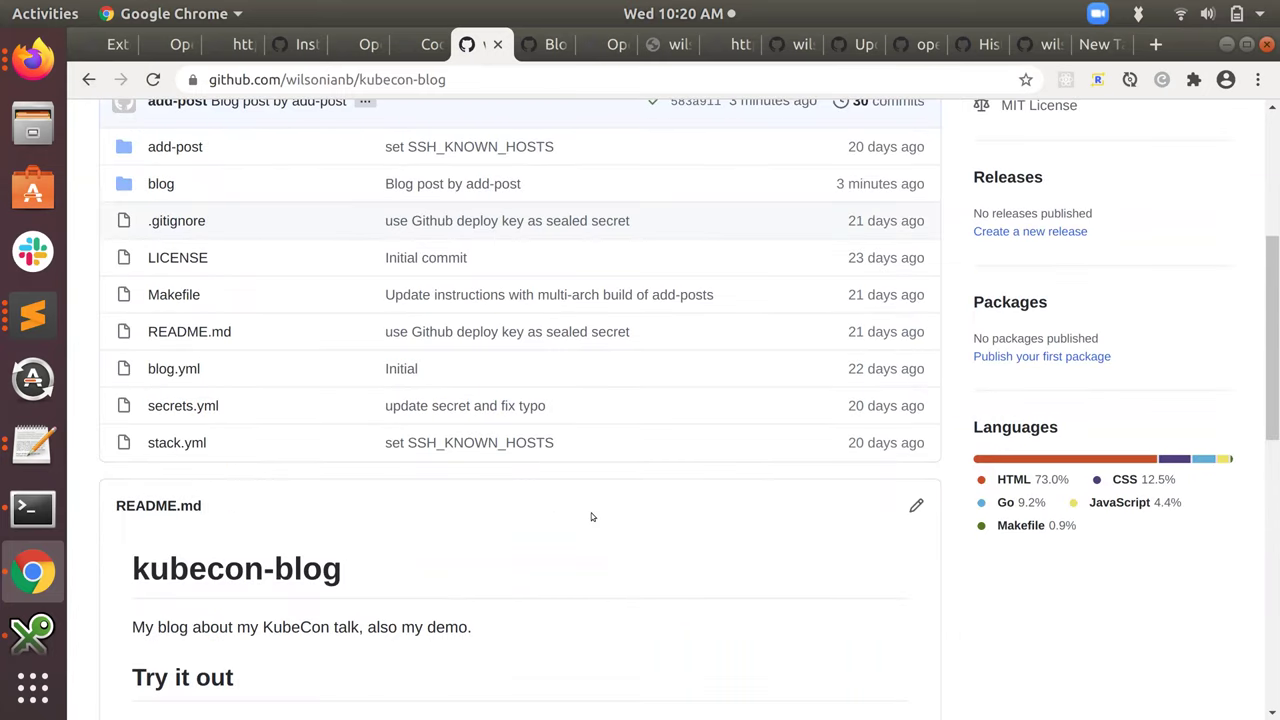
# Check the blog function's overview and the add-post commit, and open the add-post function's endpoint from its dashboard page
pyautogui.hotkey('ctrl', 'pageup')
pyautogui.hotkey('ctrl', 'pageup')
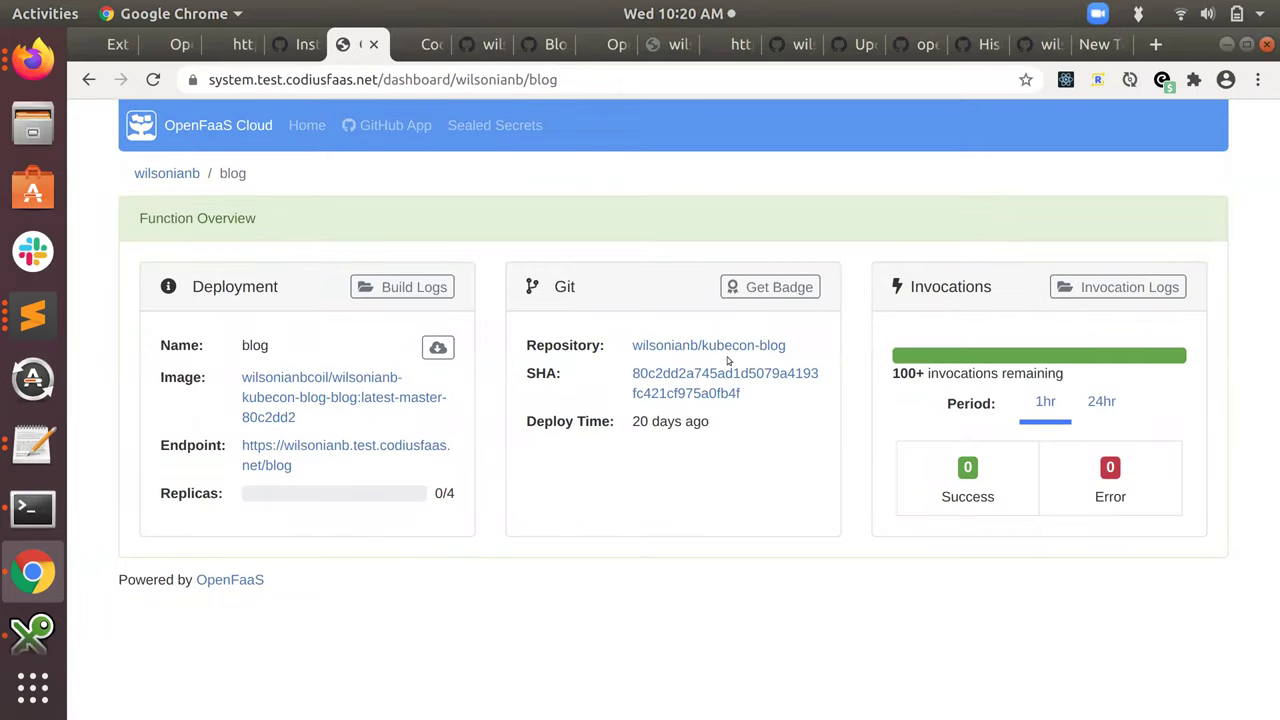
pyautogui.hotkey('ctrl', 'pagedown')
pyautogui.hotkey('ctrl', 'pagedown')
pyautogui.hotkey('ctrl', 'pagedown')
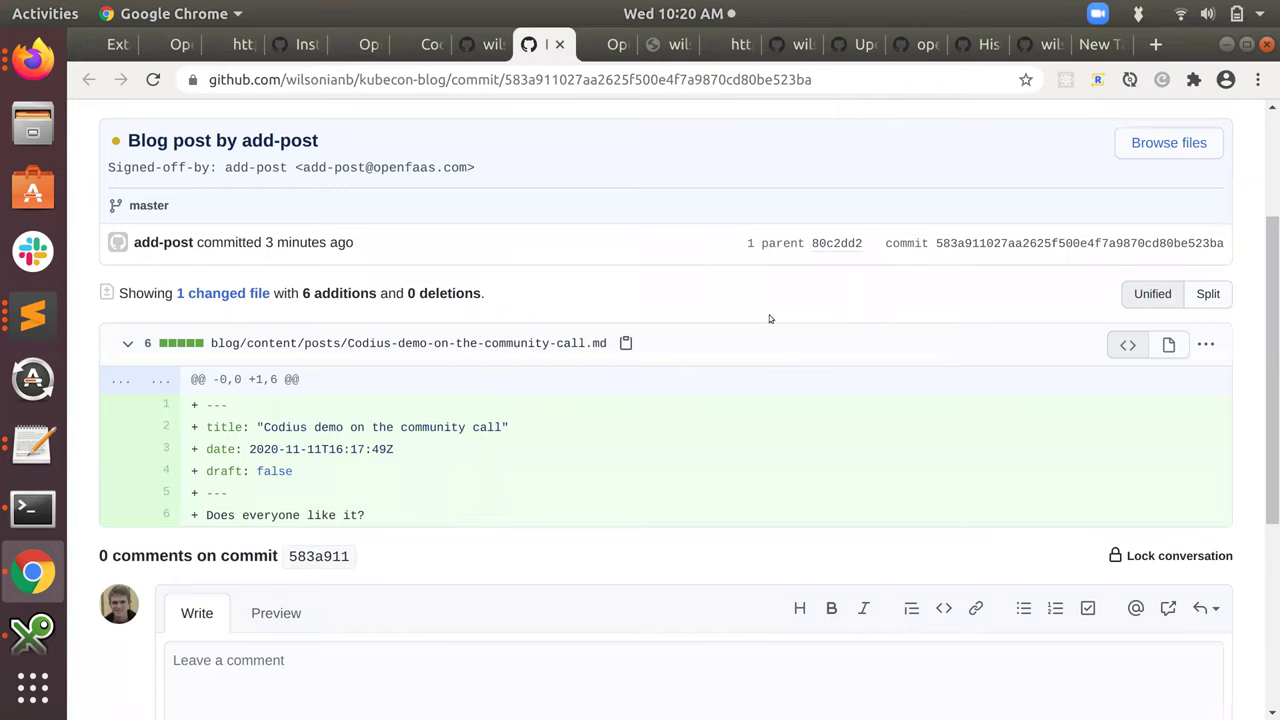
pyautogui.hotkey('ctrl', 'pagedown')
pyautogui.click(297, 466)
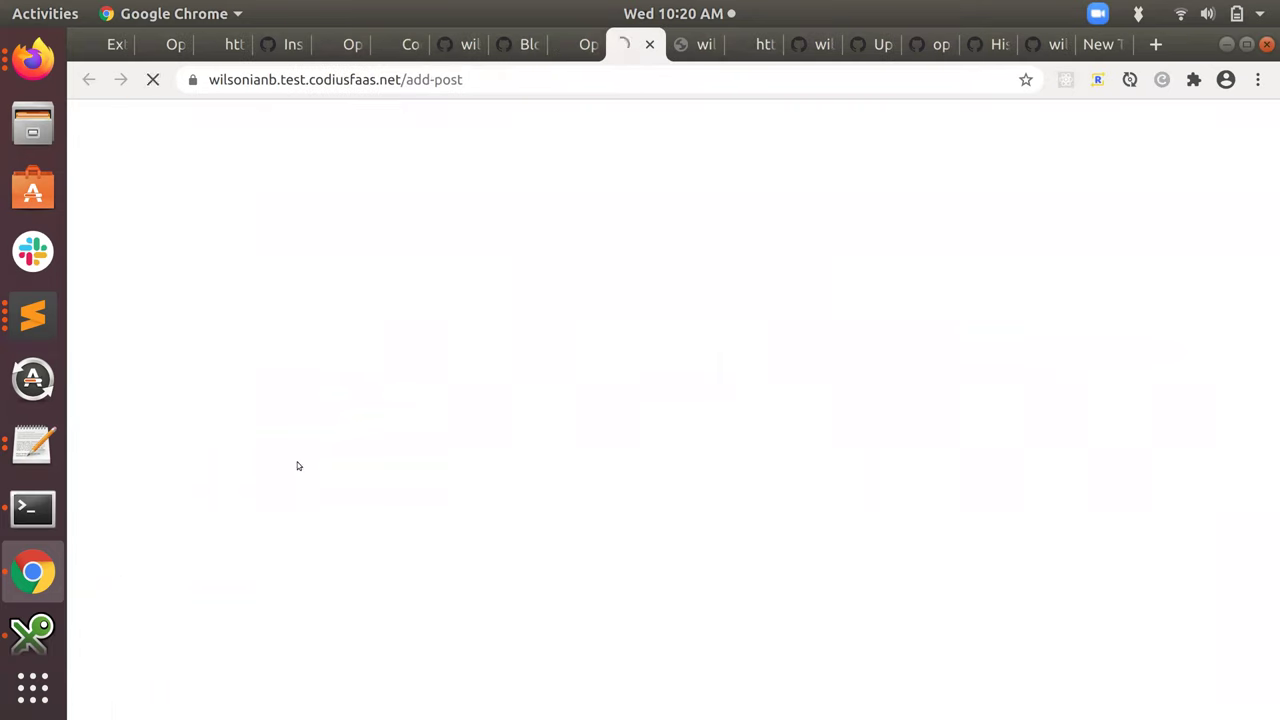
pyautogui.hotkey('ctrl', 'l')
pyautogui.hotkey('alt', 'Tab')
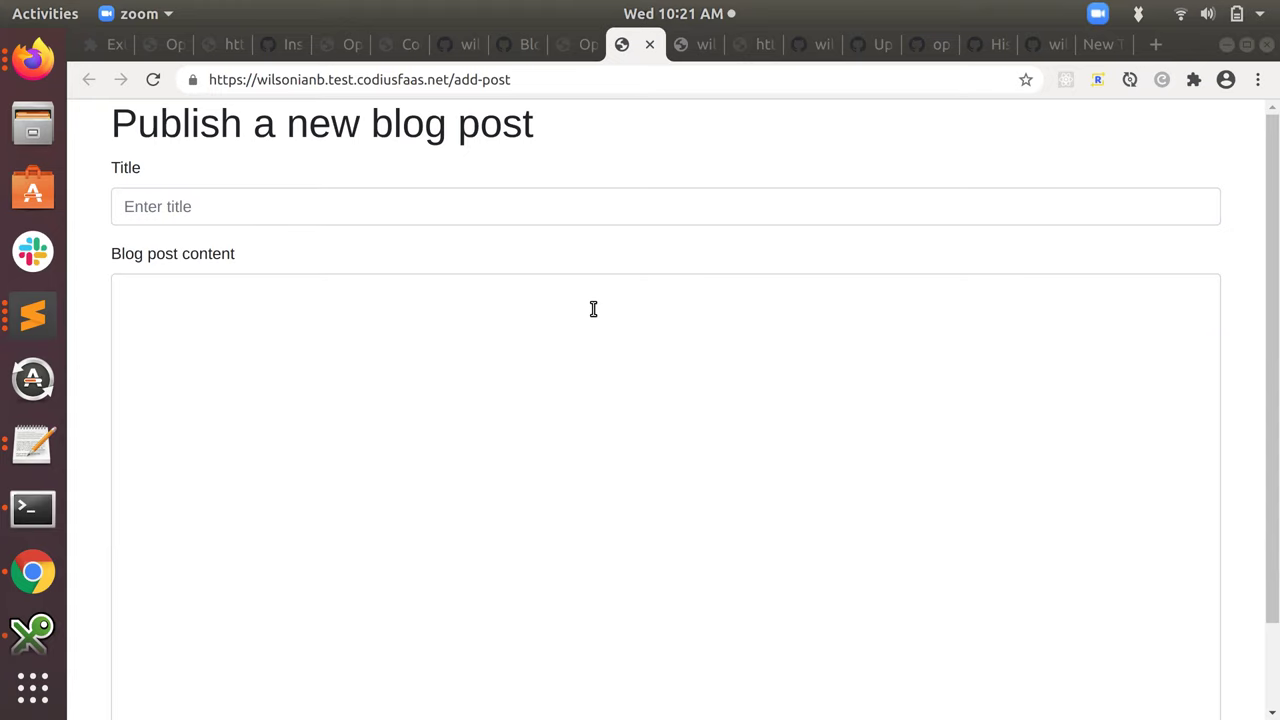
pyautogui.click(259, 450)
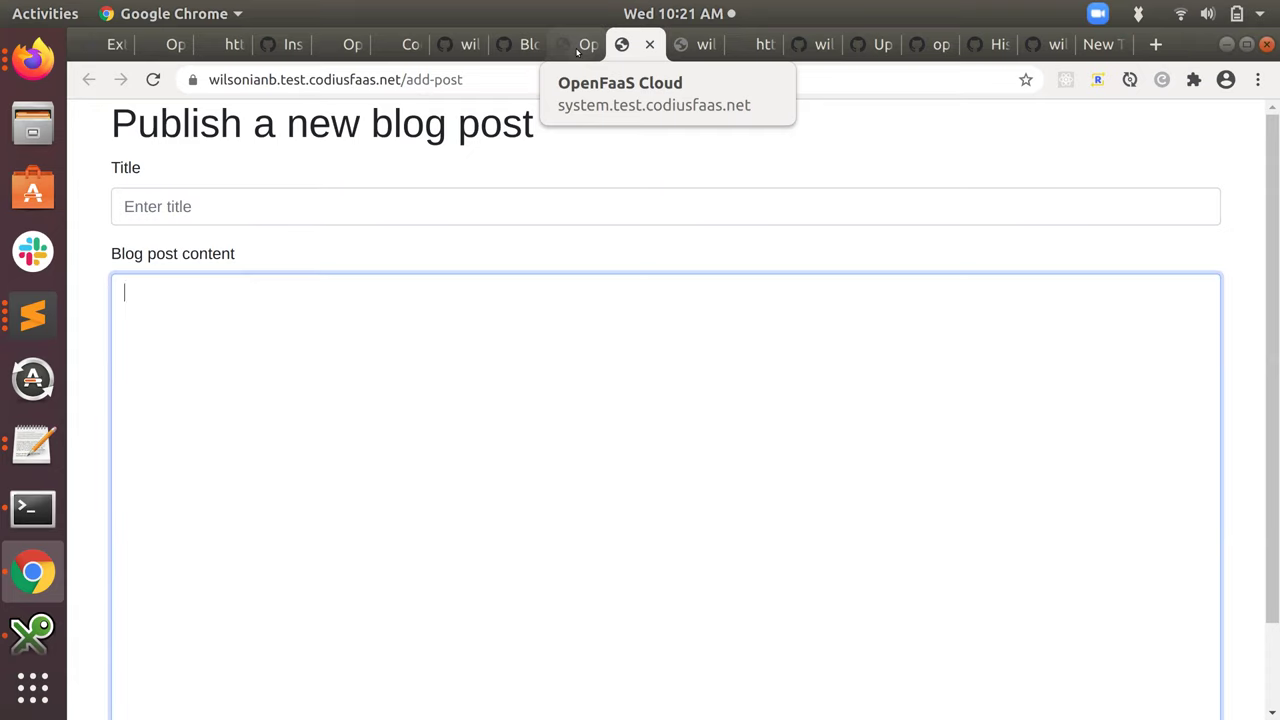
pyautogui.click(514, 163)
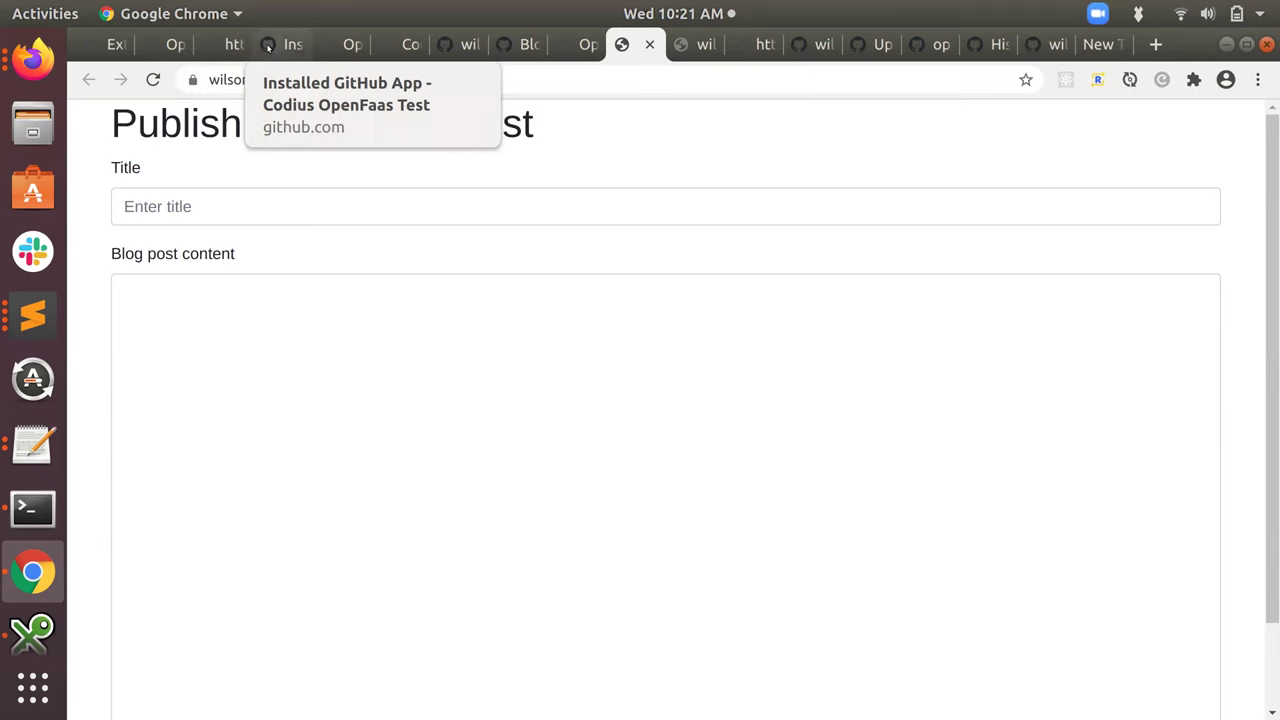
# Return to the OpenFaaS Cloud dashboard home and open the owner's function list by appending the GitHub username to the address
pyautogui.click(330, 45)
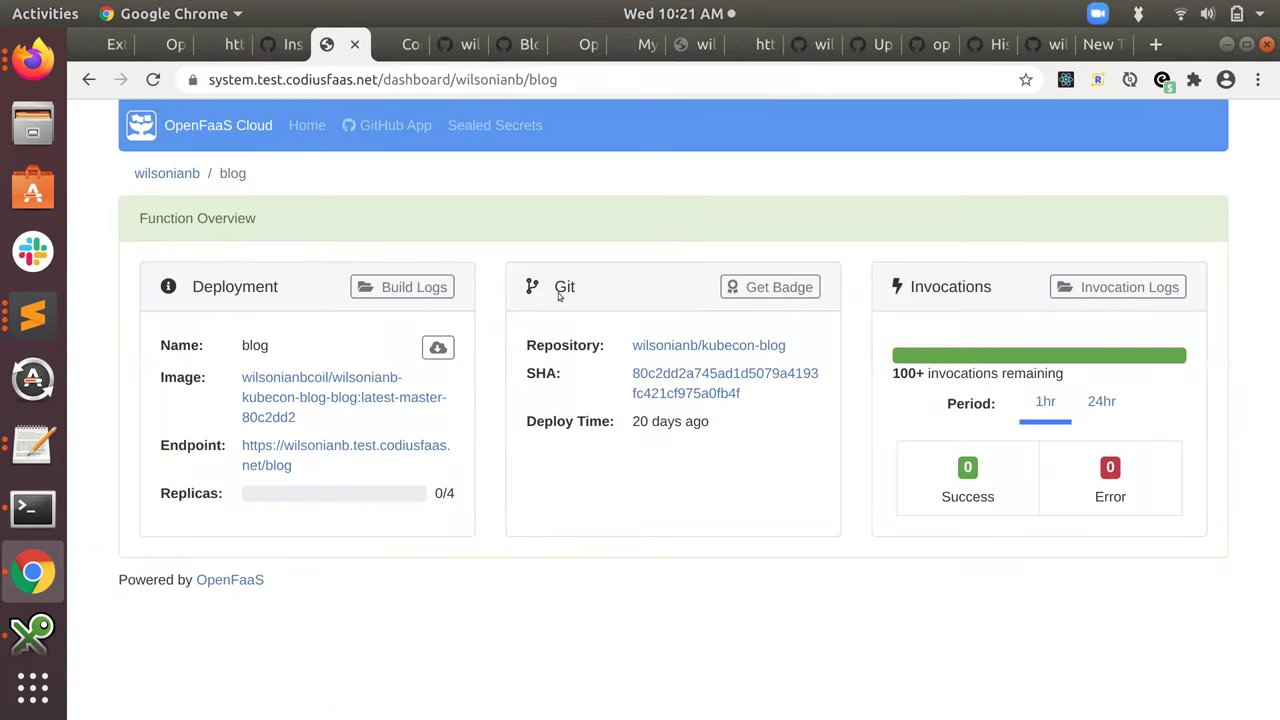
pyautogui.click(221, 135)
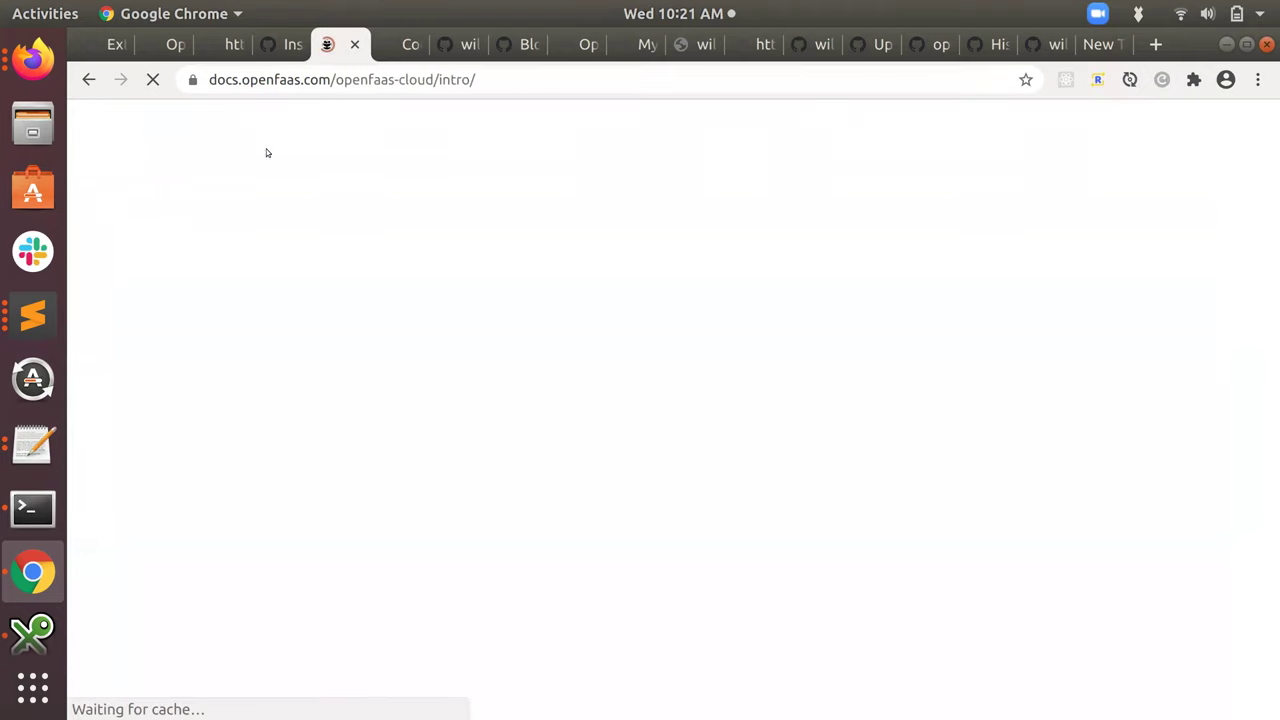
pyautogui.click(90, 80)
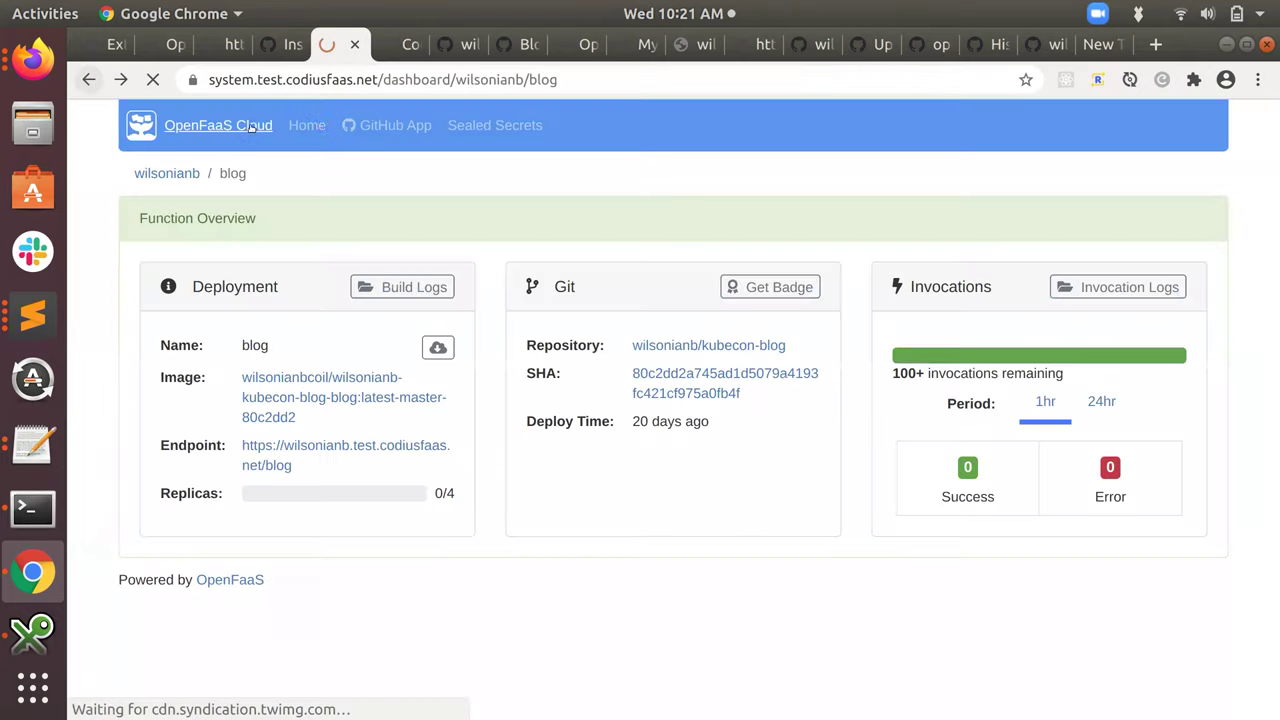
pyautogui.click(250, 127)
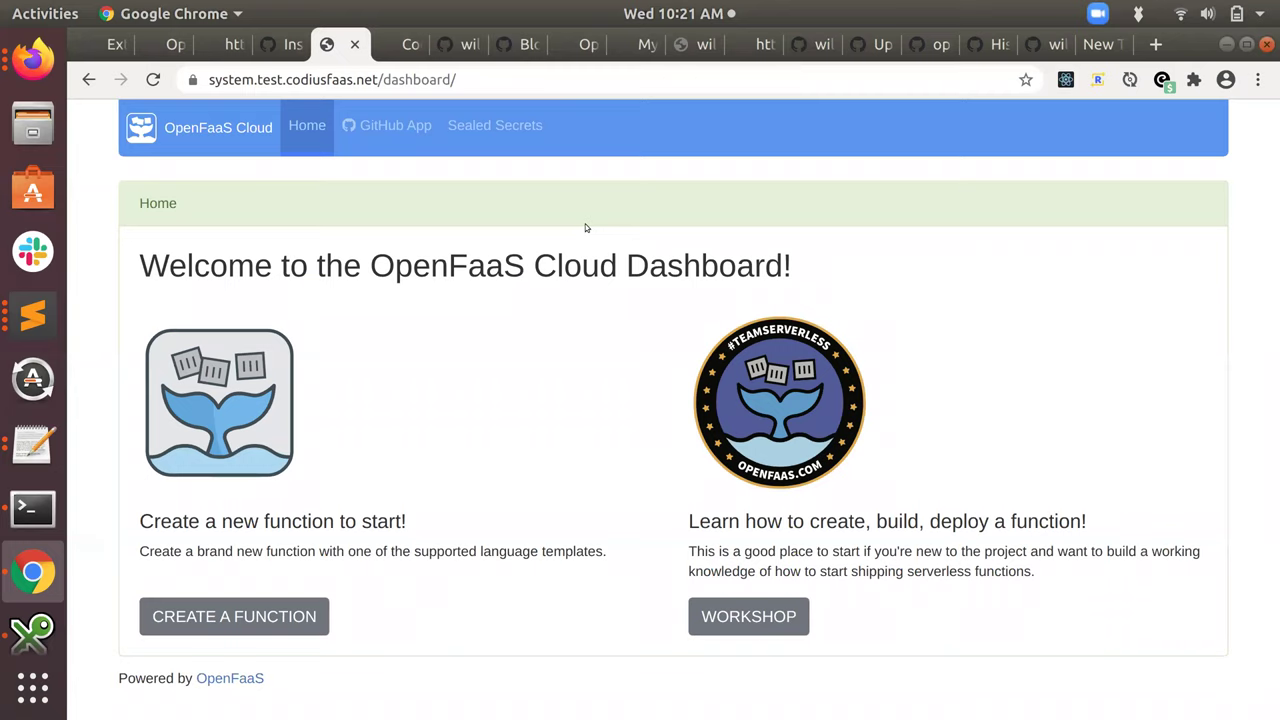
pyautogui.click(541, 81)
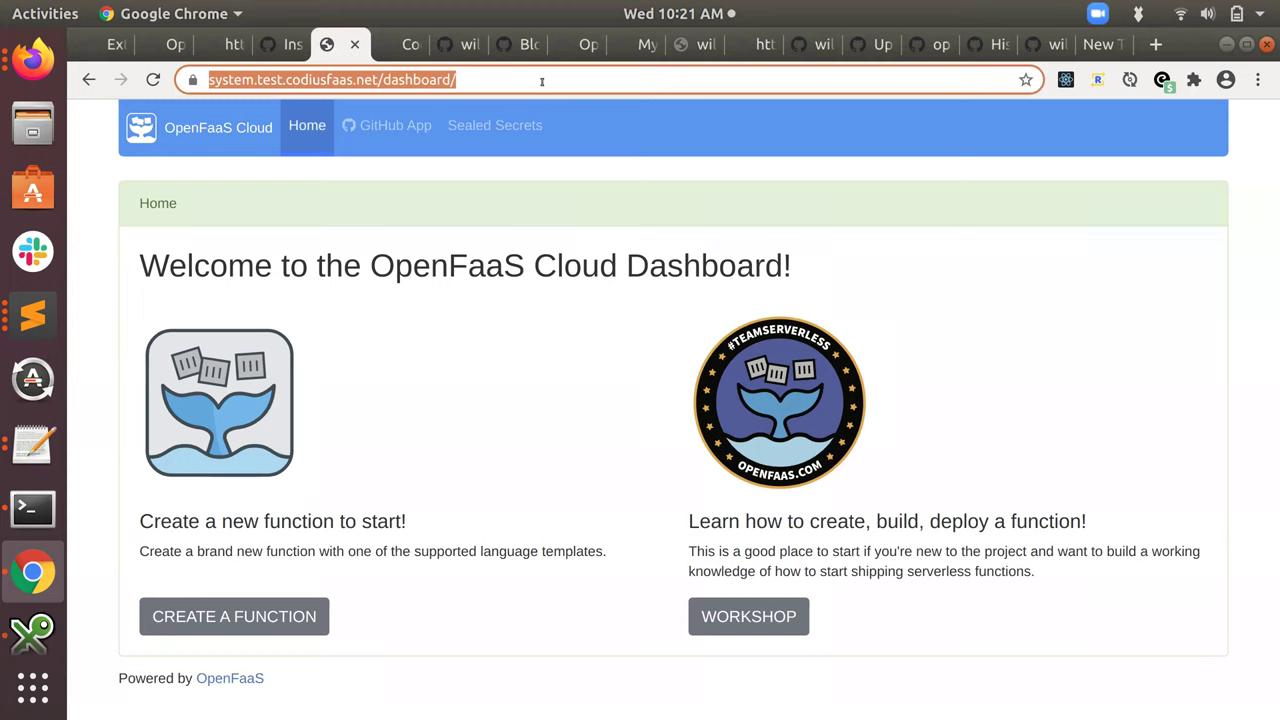
pyautogui.click(541, 81)
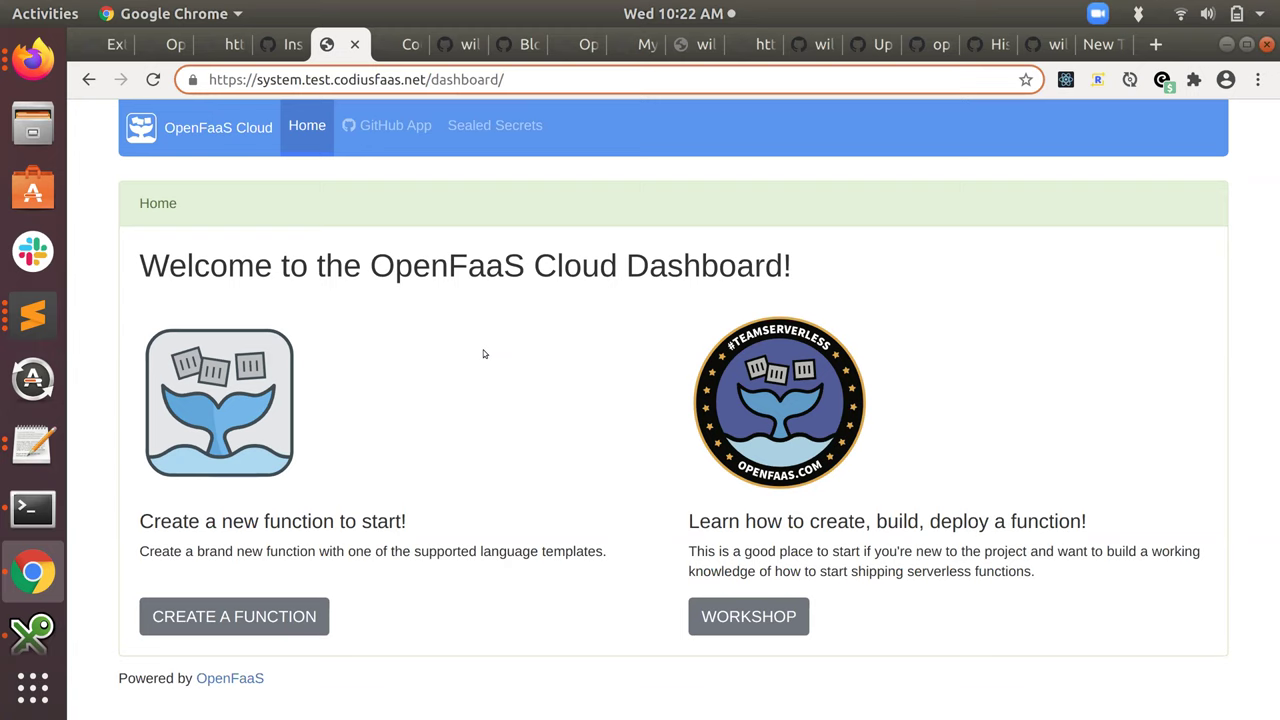
pyautogui.write('wilsonianb')
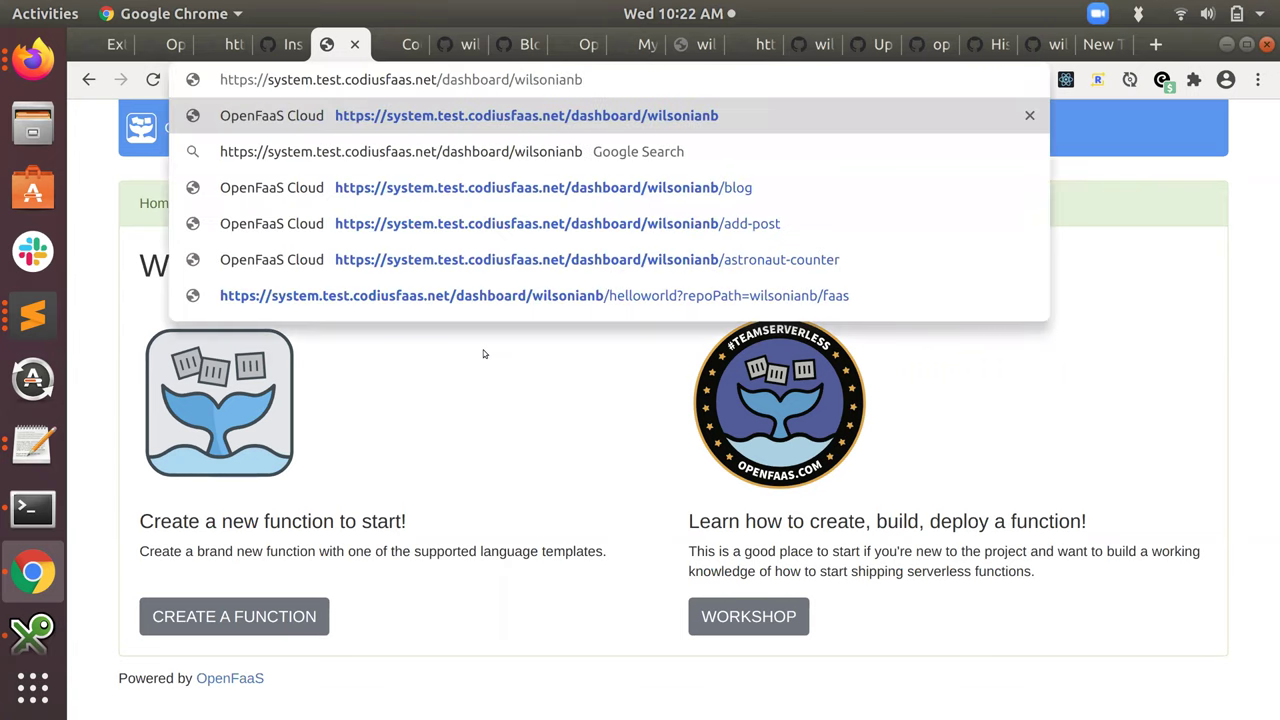
pyautogui.press('Return')
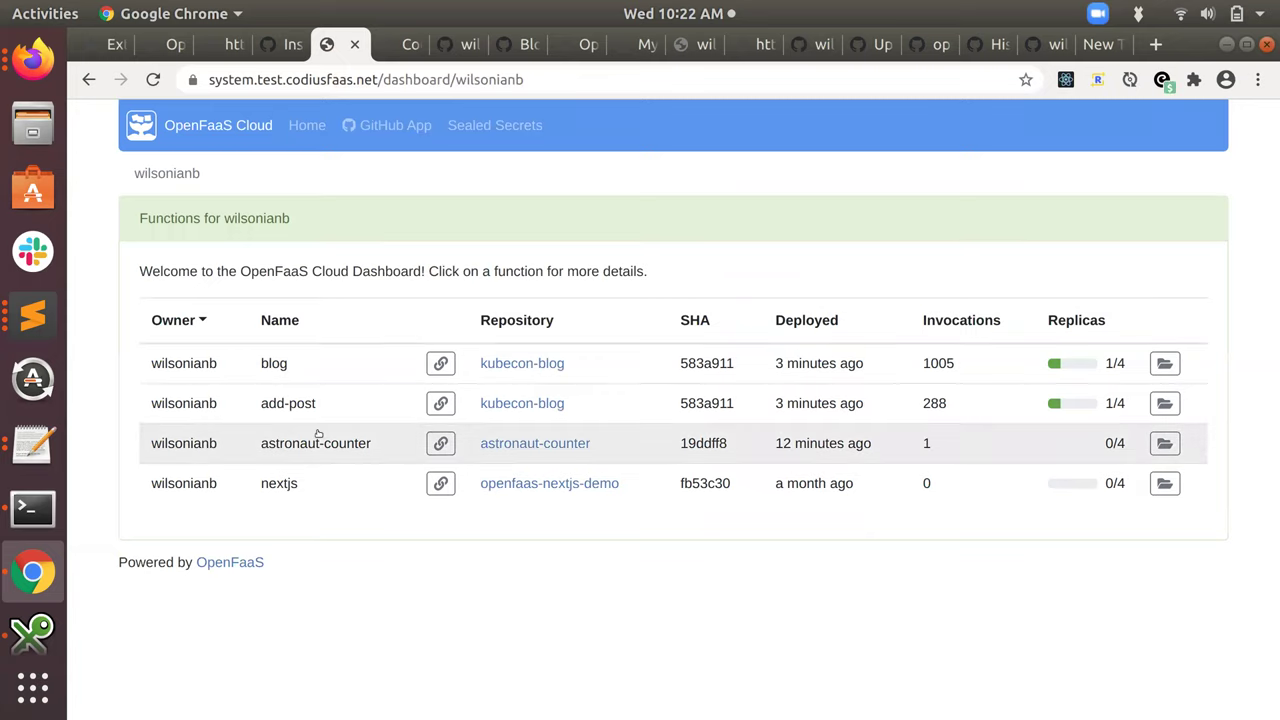
# Open the blog function's overview and highlight its remaining invocations
pyautogui.click(376, 366)
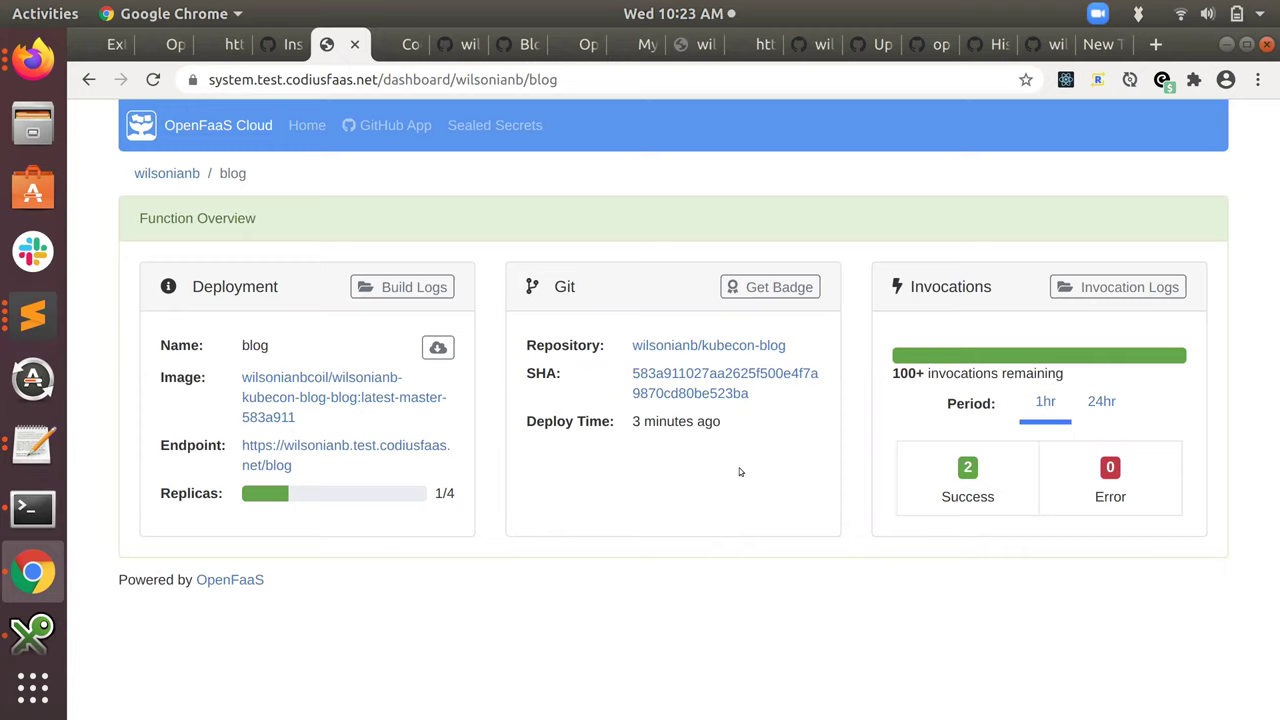
pyautogui.moveTo(1075, 373); pyautogui.dragTo(940, 374)
pyautogui.click(940, 374)
# Review the "Codius demo on the community call" post alongside the blog function's overview and the Codius OpenFaas Test app's installation settings
pyautogui.hotkey('ctrl', 'Tab')
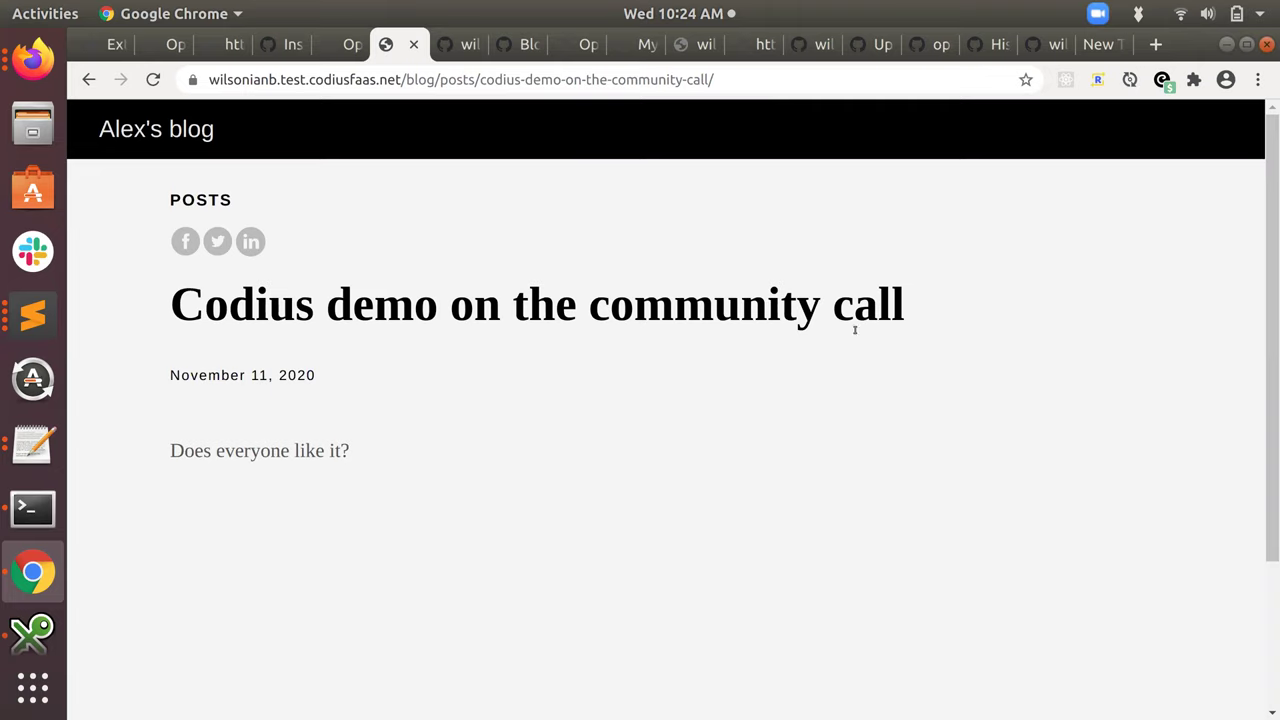
pyautogui.click(343, 47)
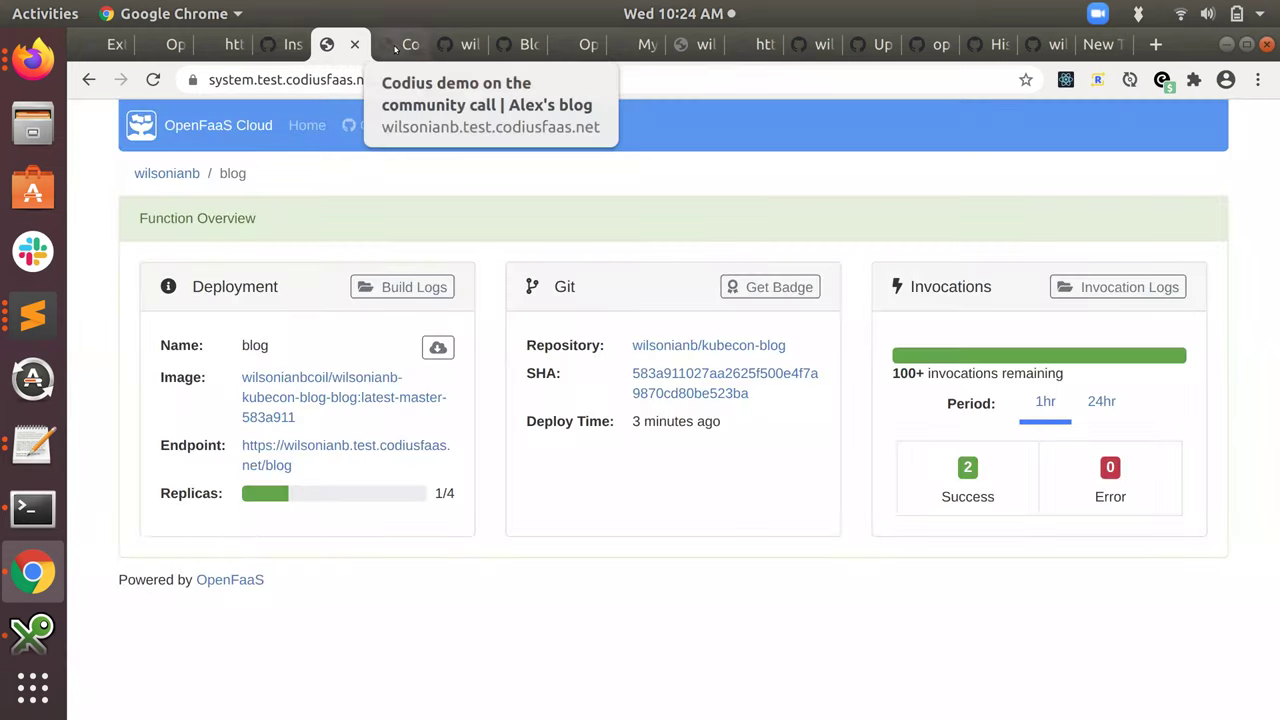
pyautogui.click(393, 46)
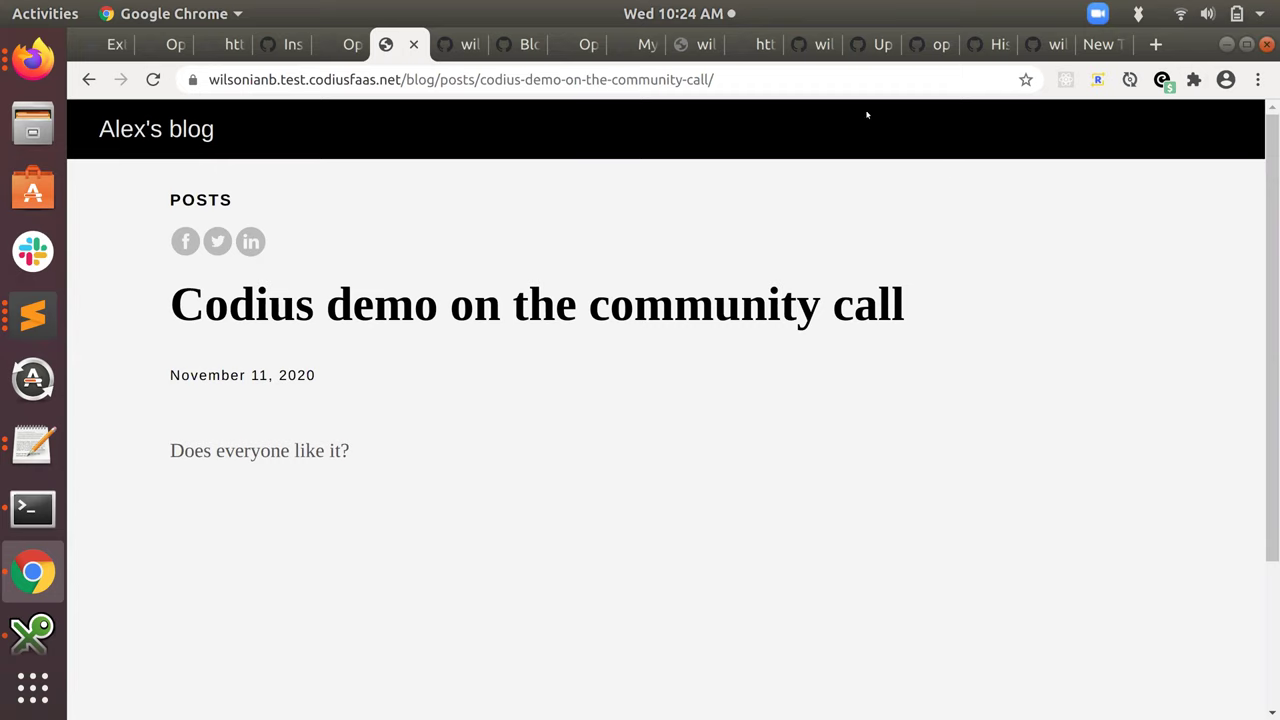
pyautogui.click(295, 44)
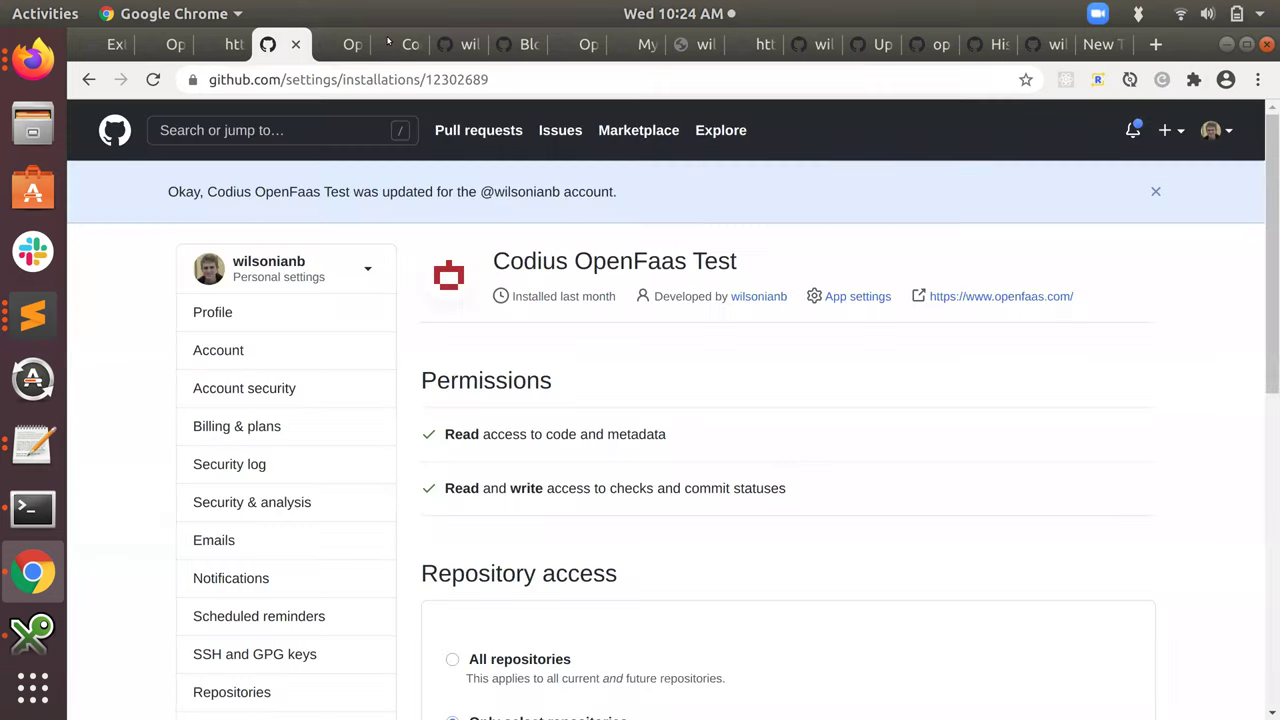
pyautogui.click(398, 44)
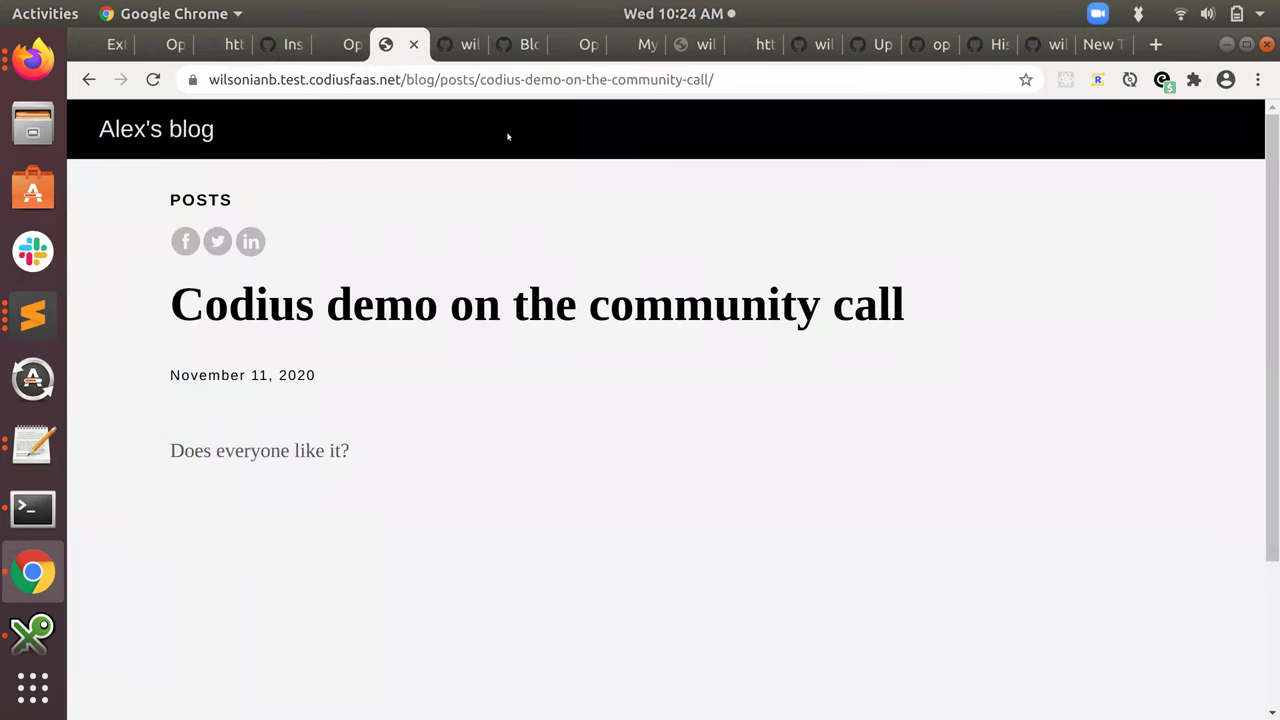
# Review the add-post and blog function definitions in the kubecon-blog repository's stack.yml, and return to the repository's root
pyautogui.hotkey('ctrl', 'Tab')
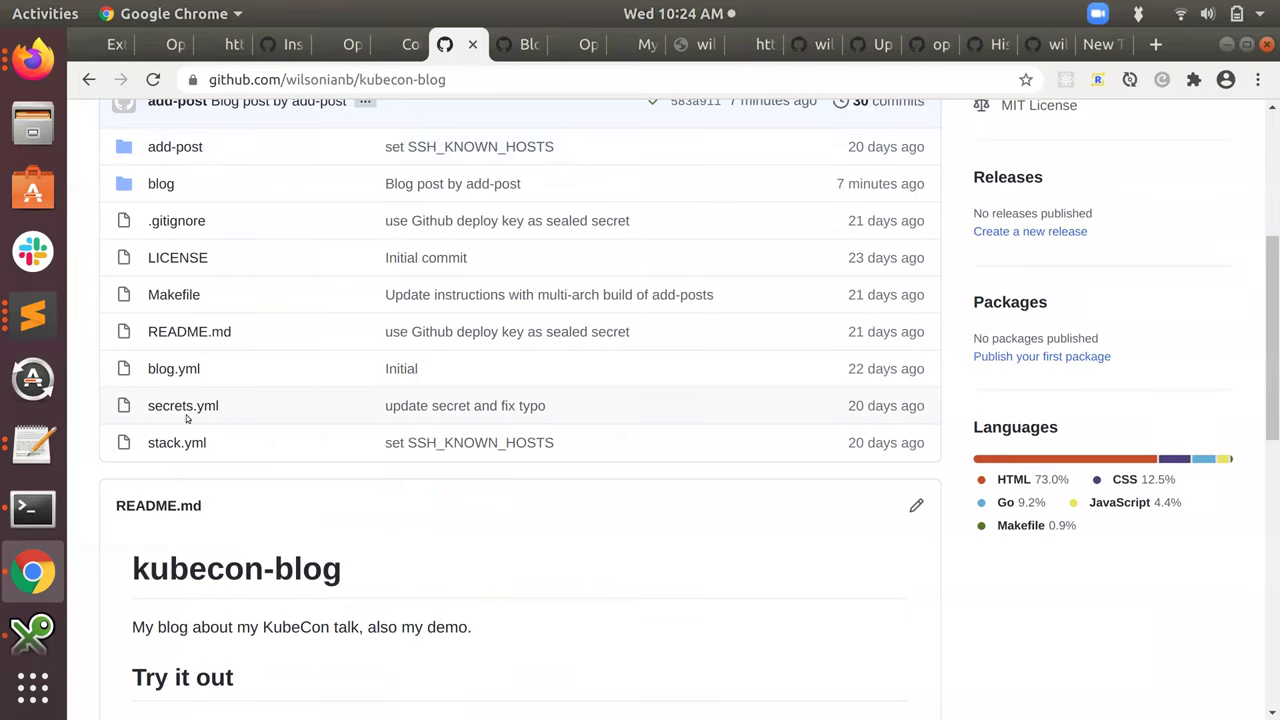
pyautogui.click(178, 443)
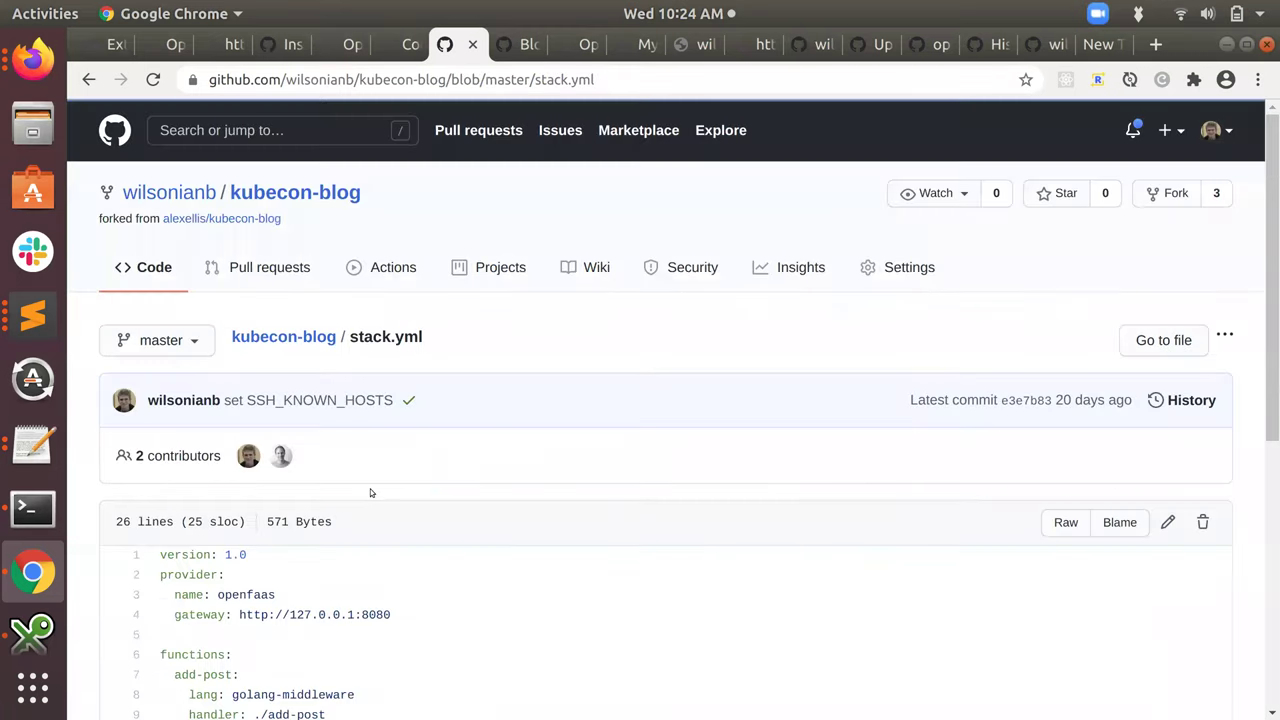
pyautogui.scroll(-5, 371, 491)
pyautogui.scroll(-2, 371, 491)
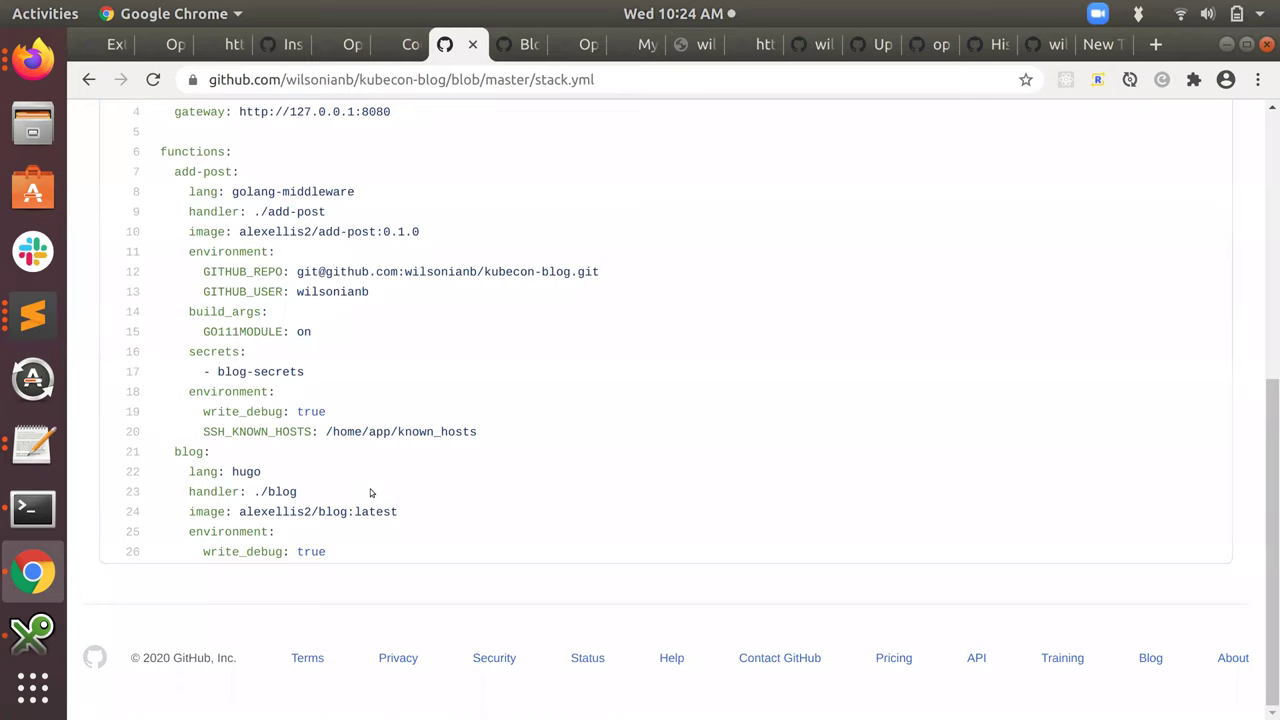
pyautogui.scroll(8, 371, 491)
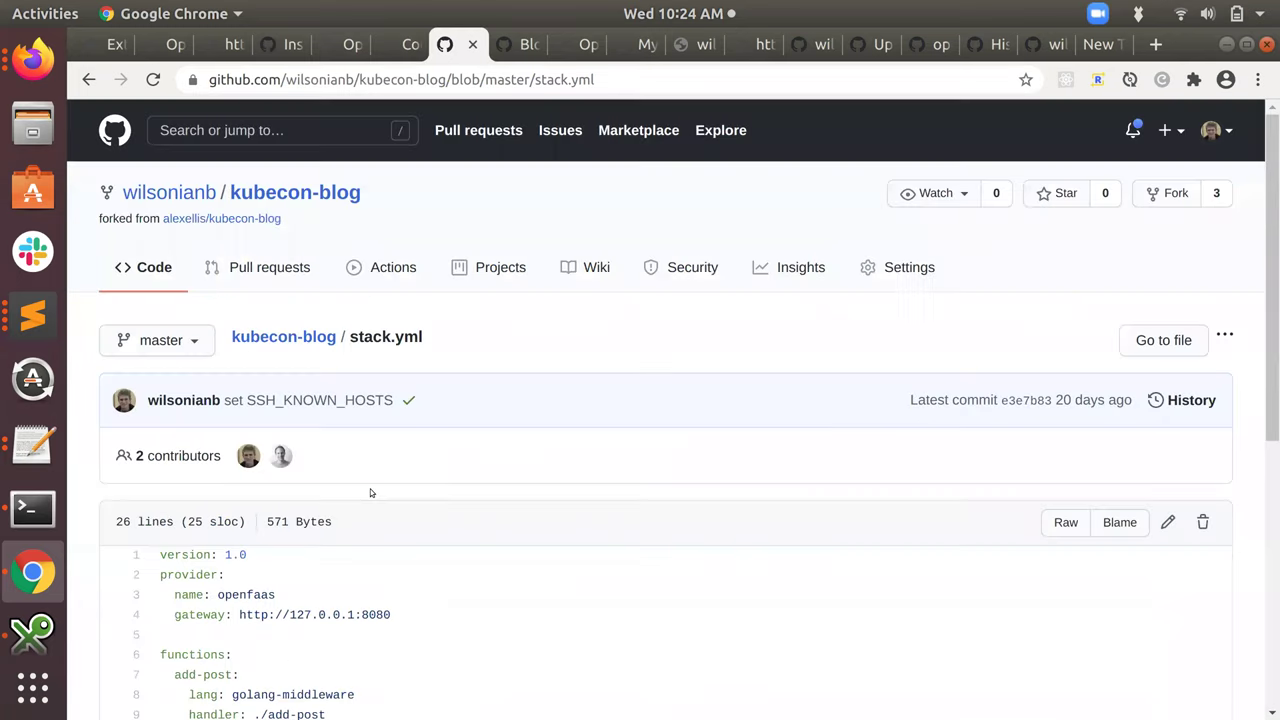
pyautogui.click(318, 339)
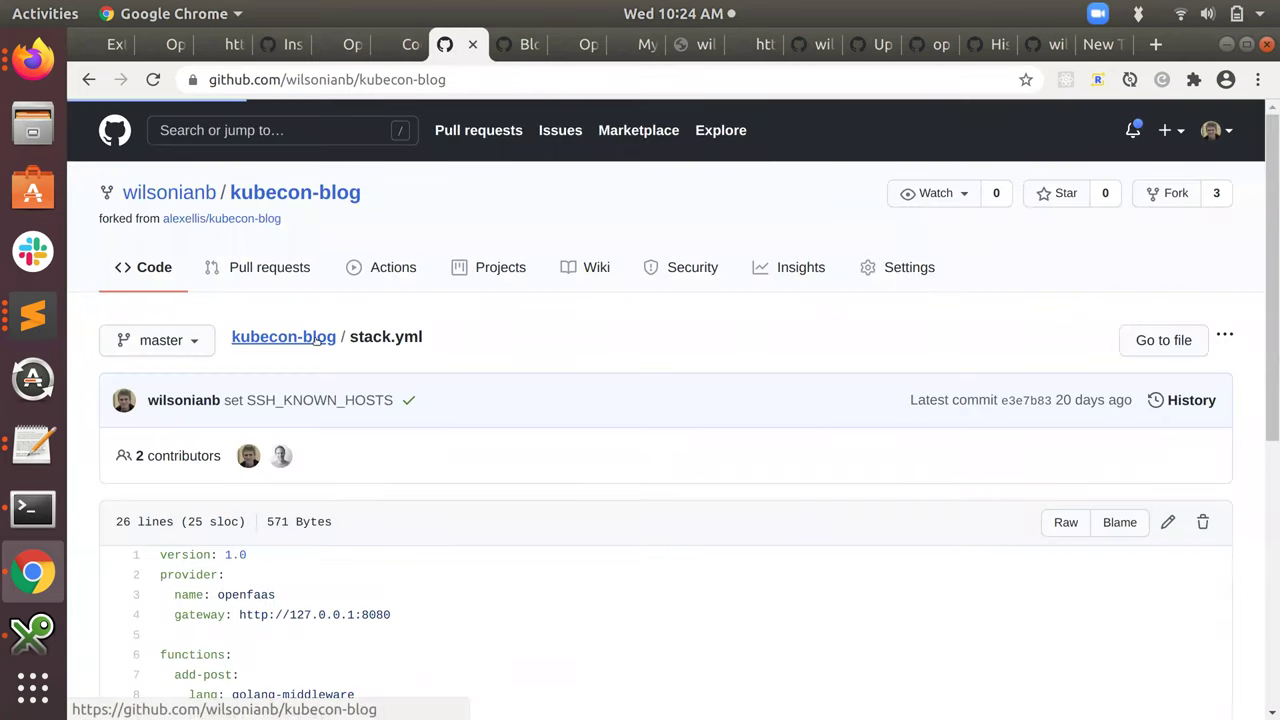
# Examine the kubecon-blog repository's commit history on the master branch, including the add-post commits
pyautogui.scroll(-2, 316, 342)
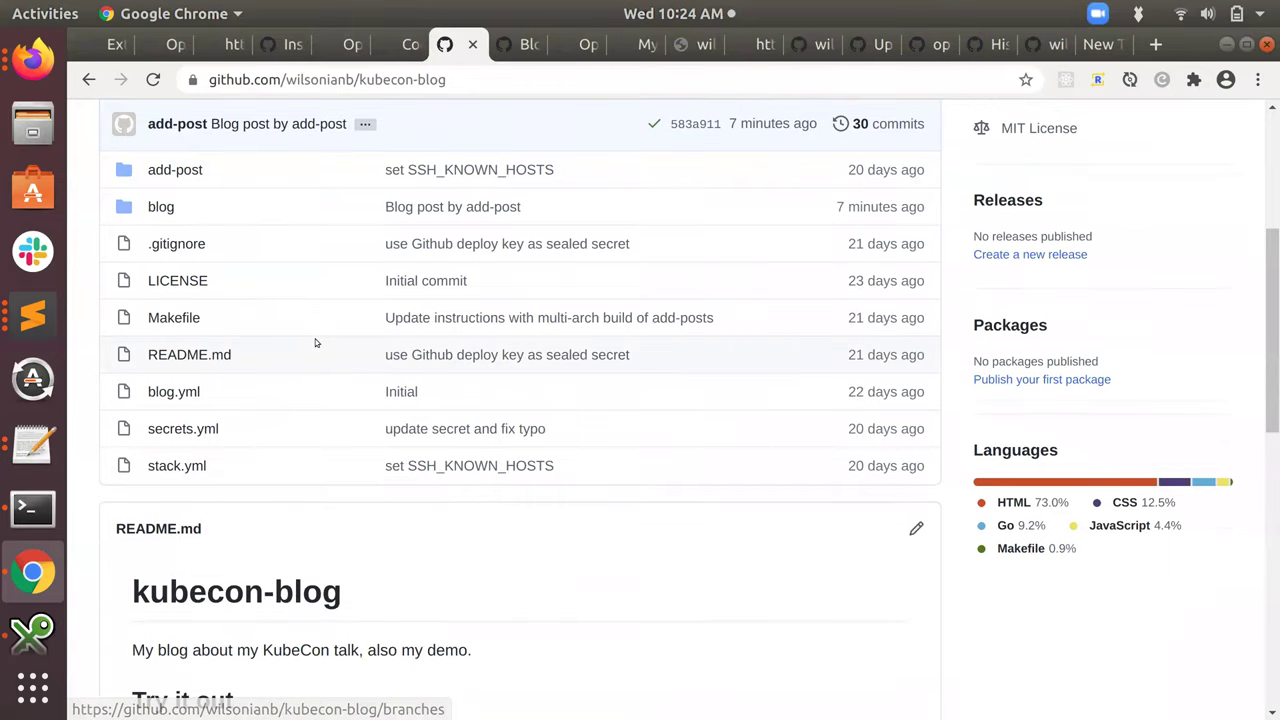
pyautogui.scroll(2, 315, 343)
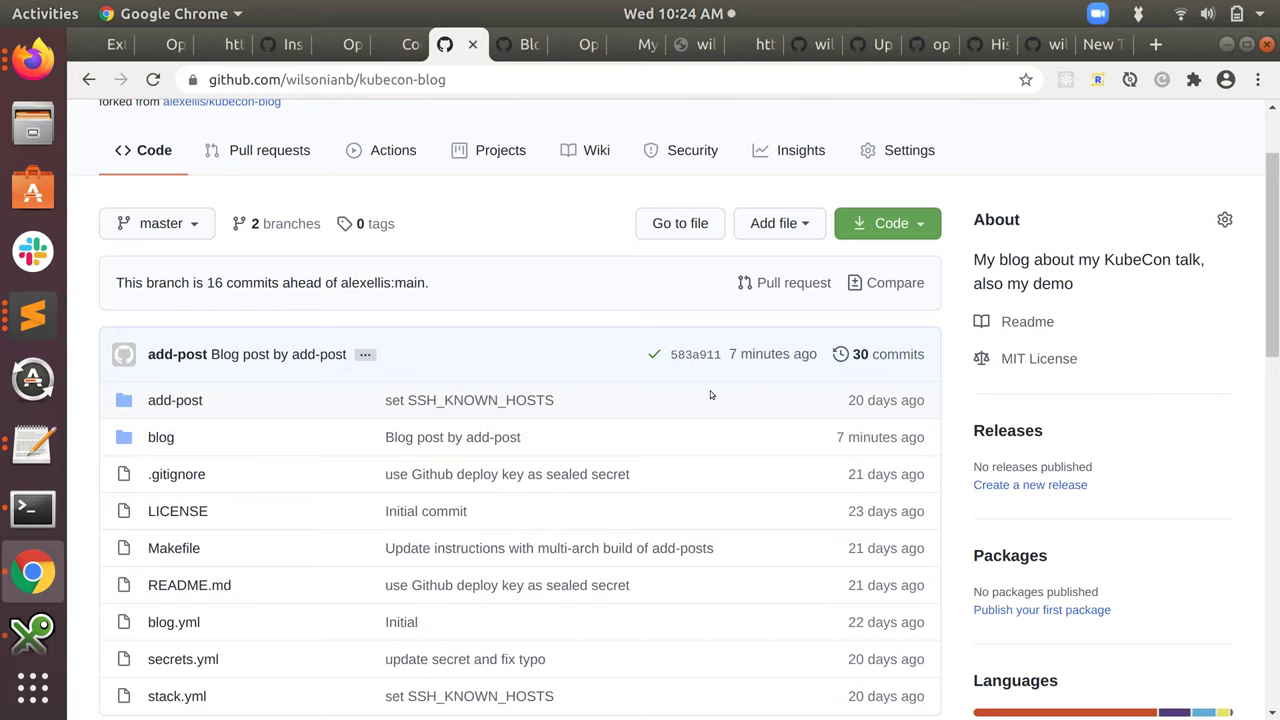
pyautogui.click(905, 358)
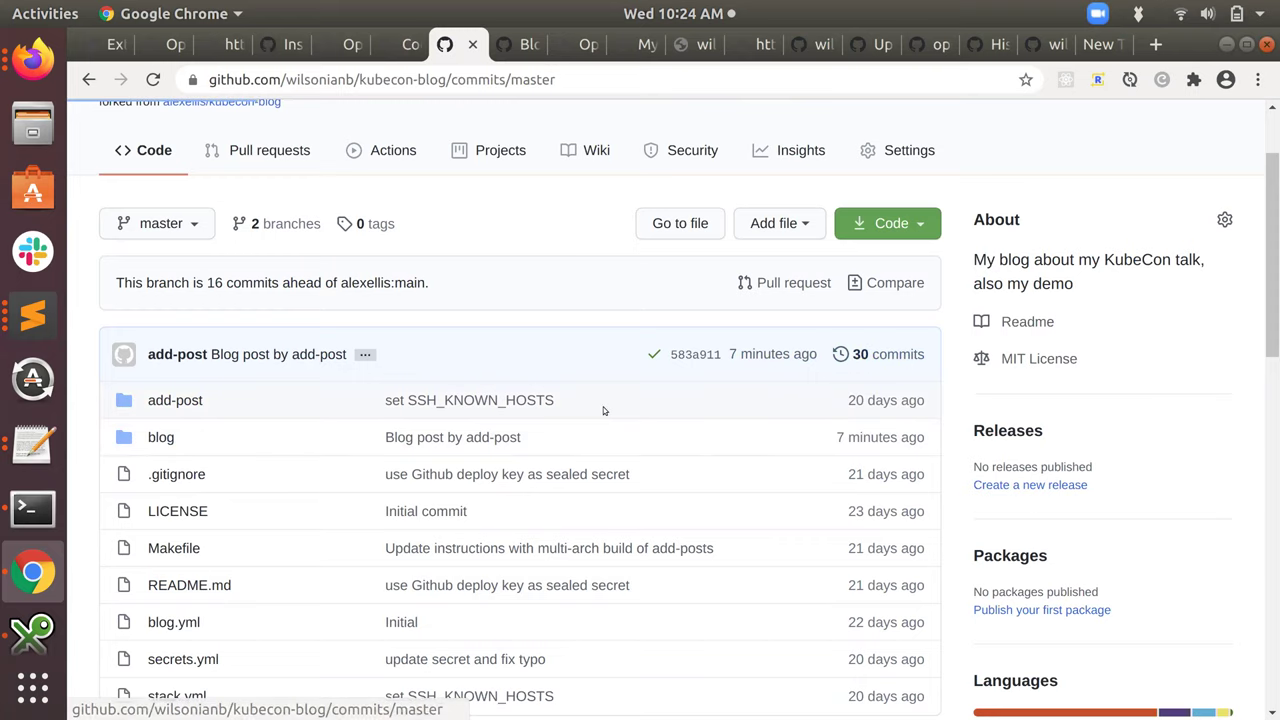
pyautogui.scroll(-2, 603, 410)
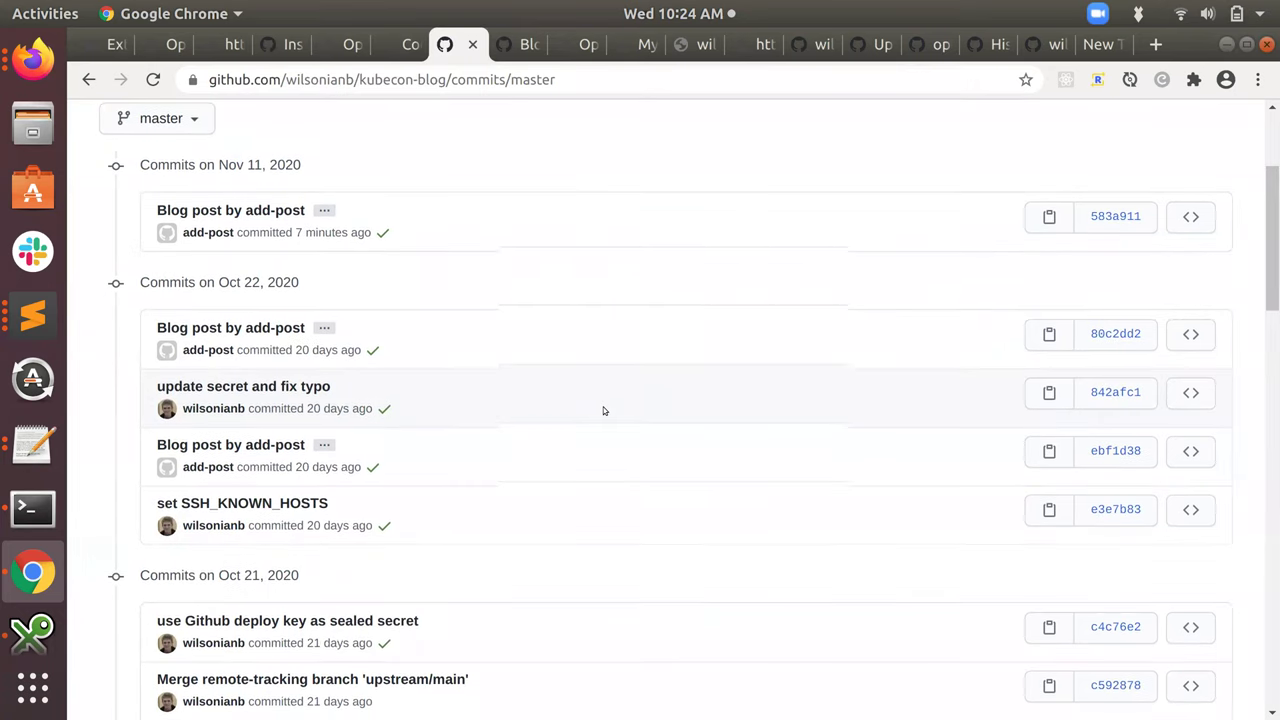
pyautogui.scroll(-3, 603, 410)
pyautogui.scroll(-1, 603, 410)
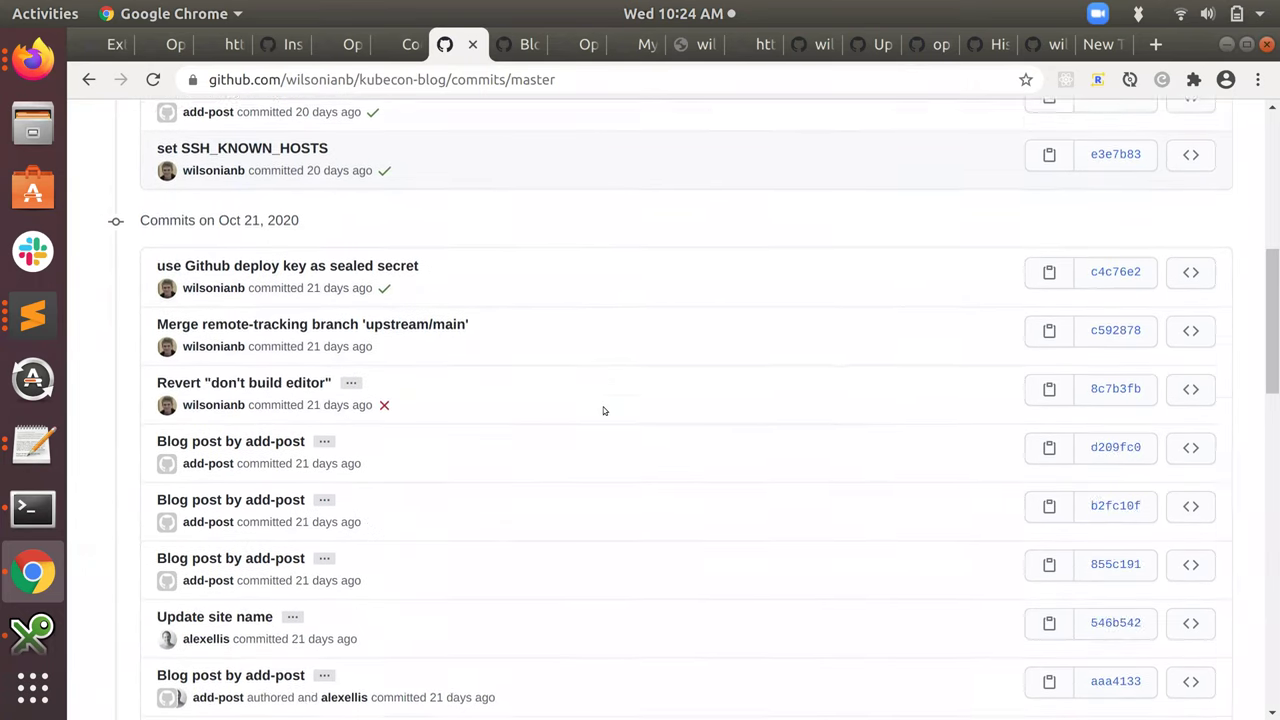
pyautogui.scroll(3, 603, 410)
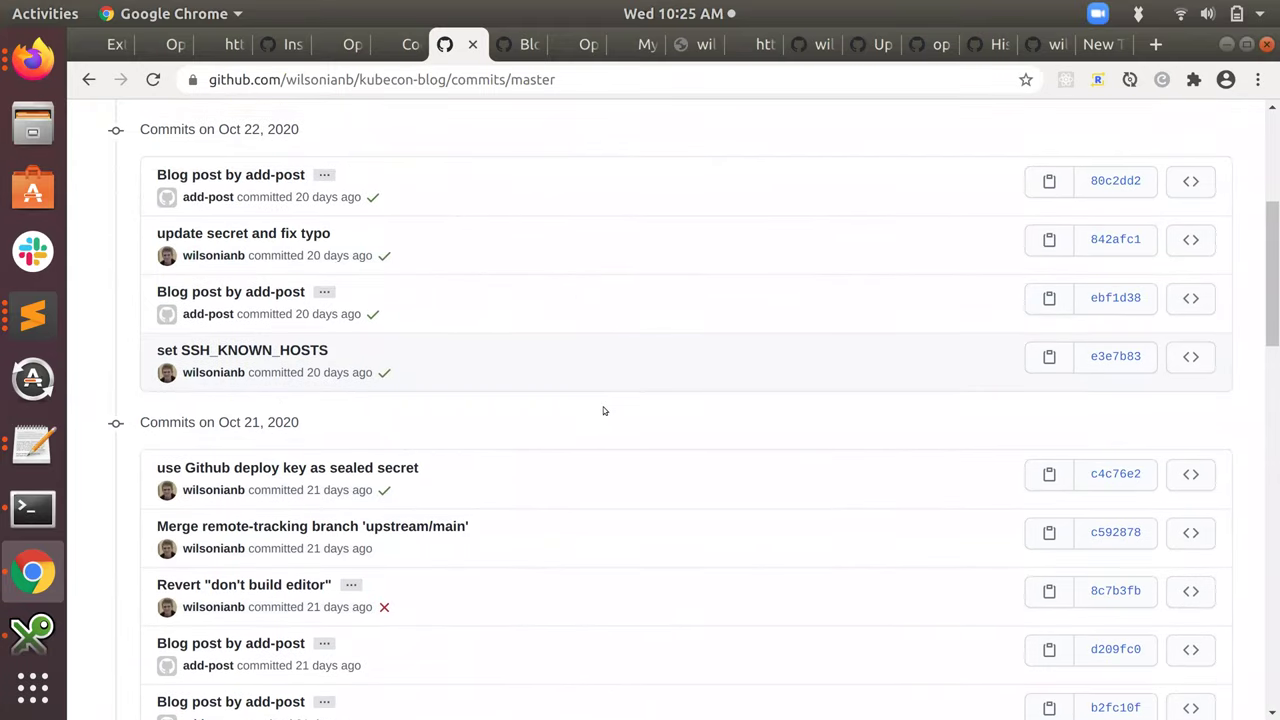
pyautogui.scroll(2, 603, 410)
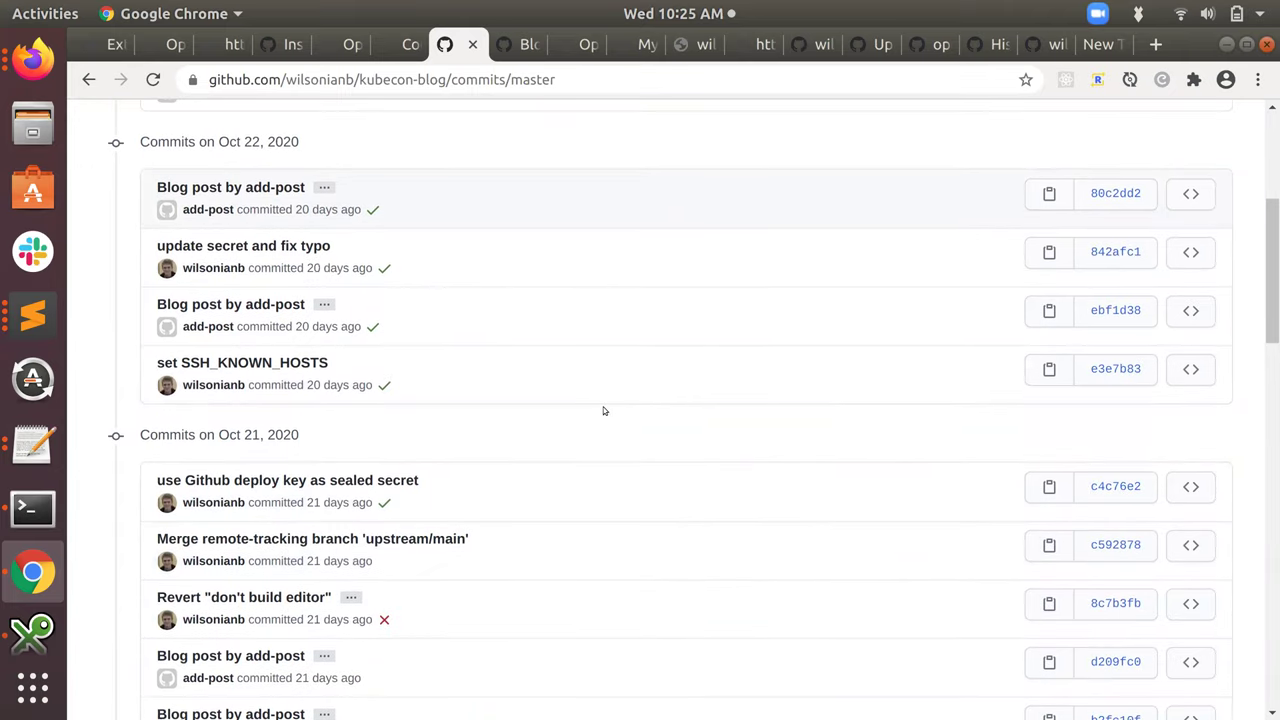
pyautogui.scroll(4, 603, 410)
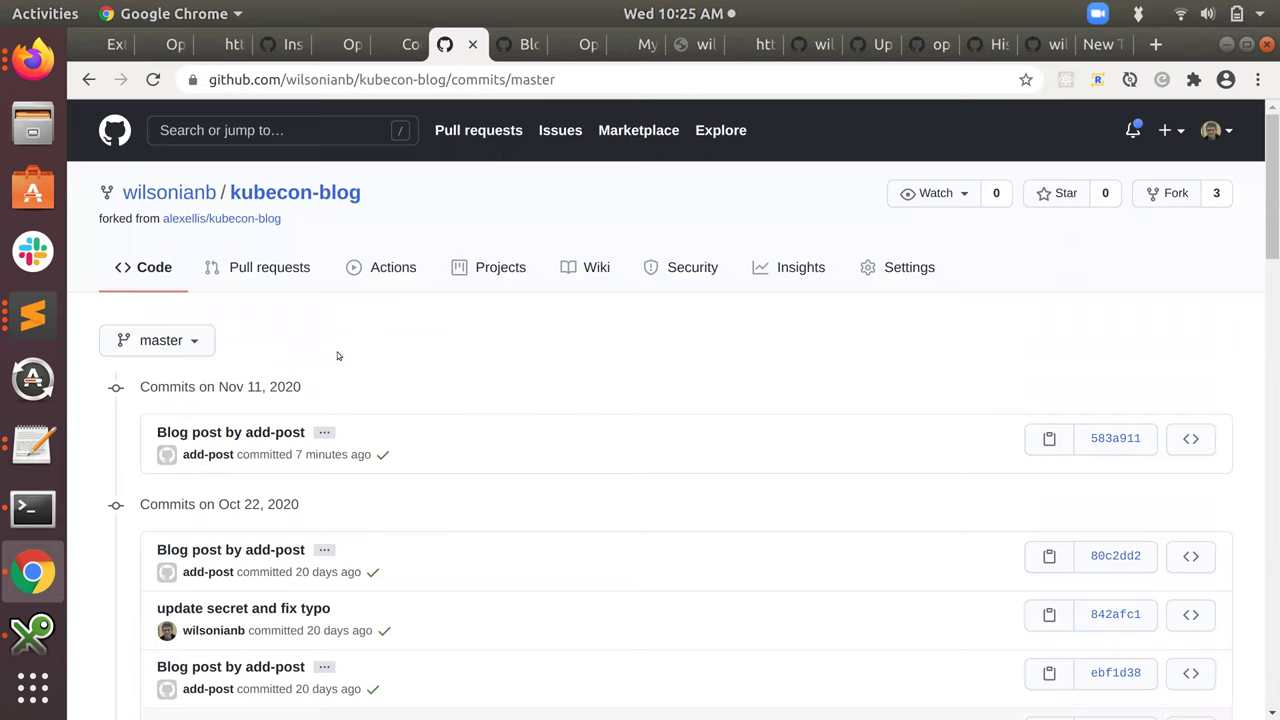
# Open config.toml from the blog folder of the kubecon-blog repository
pyautogui.click(281, 204)
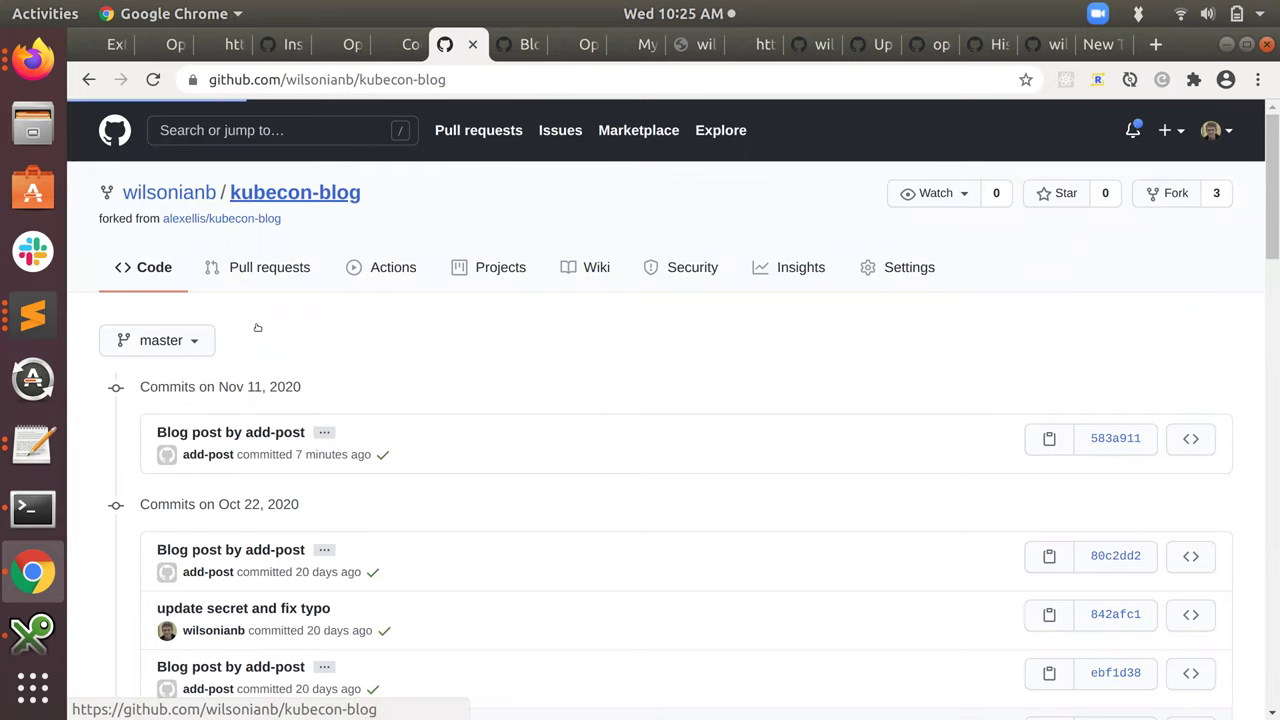
pyautogui.click(159, 557)
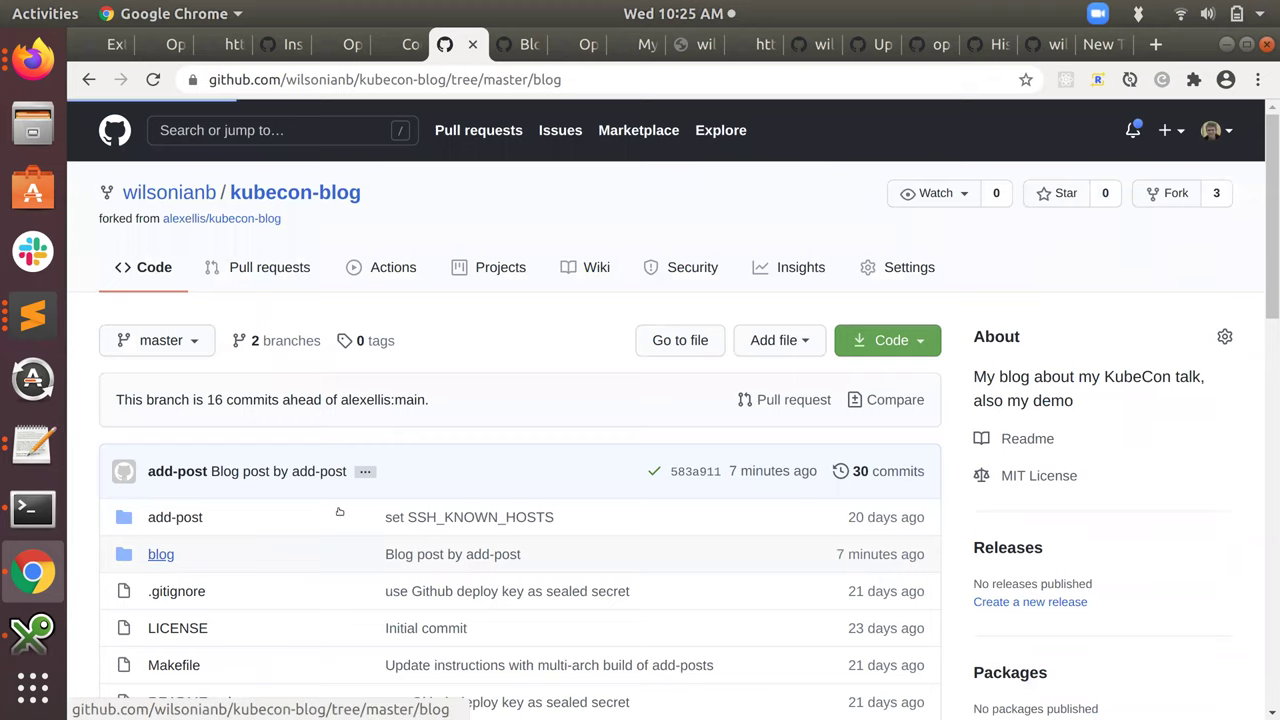
pyautogui.scroll(-2, 339, 512)
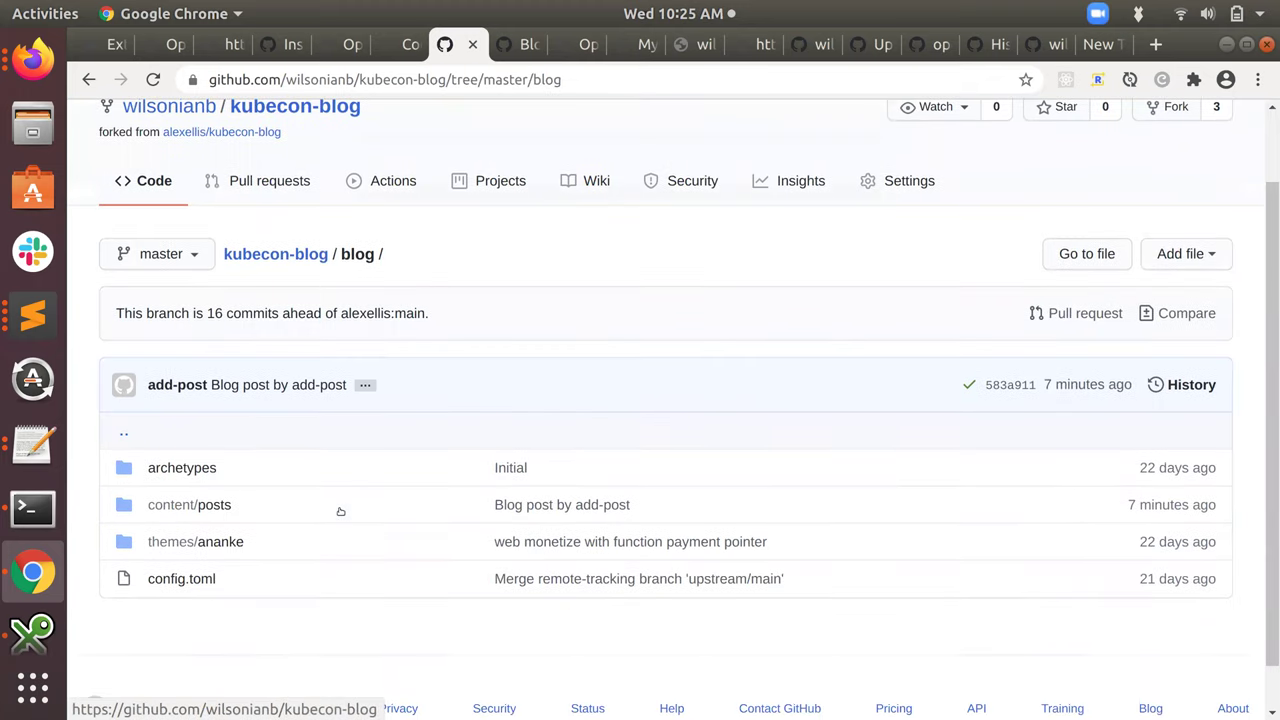
pyautogui.click(193, 577)
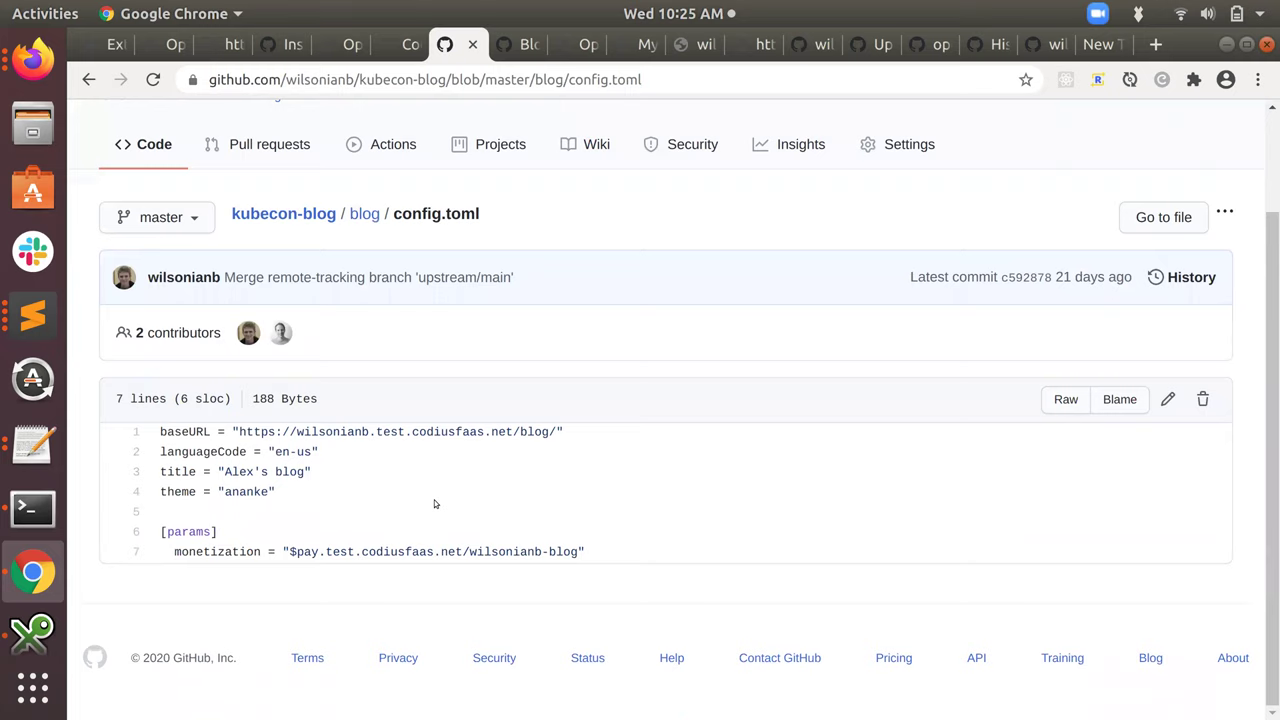
# Highlight the monetization payment pointer in config.toml, marking its $pay.test.codiusfaas.net/ host and its function path separately
pyautogui.moveTo(587, 553); pyautogui.dragTo(293, 552)
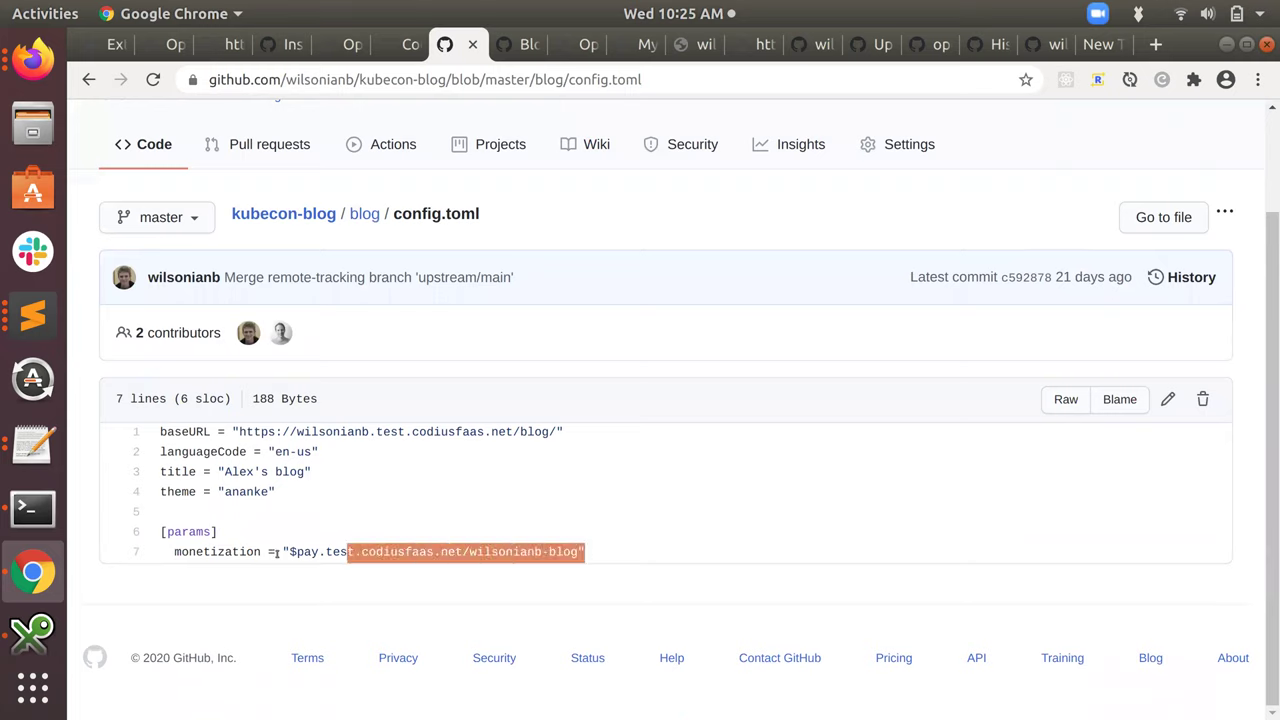
pyautogui.click(285, 555)
pyautogui.moveTo(470, 551); pyautogui.dragTo(286, 552)
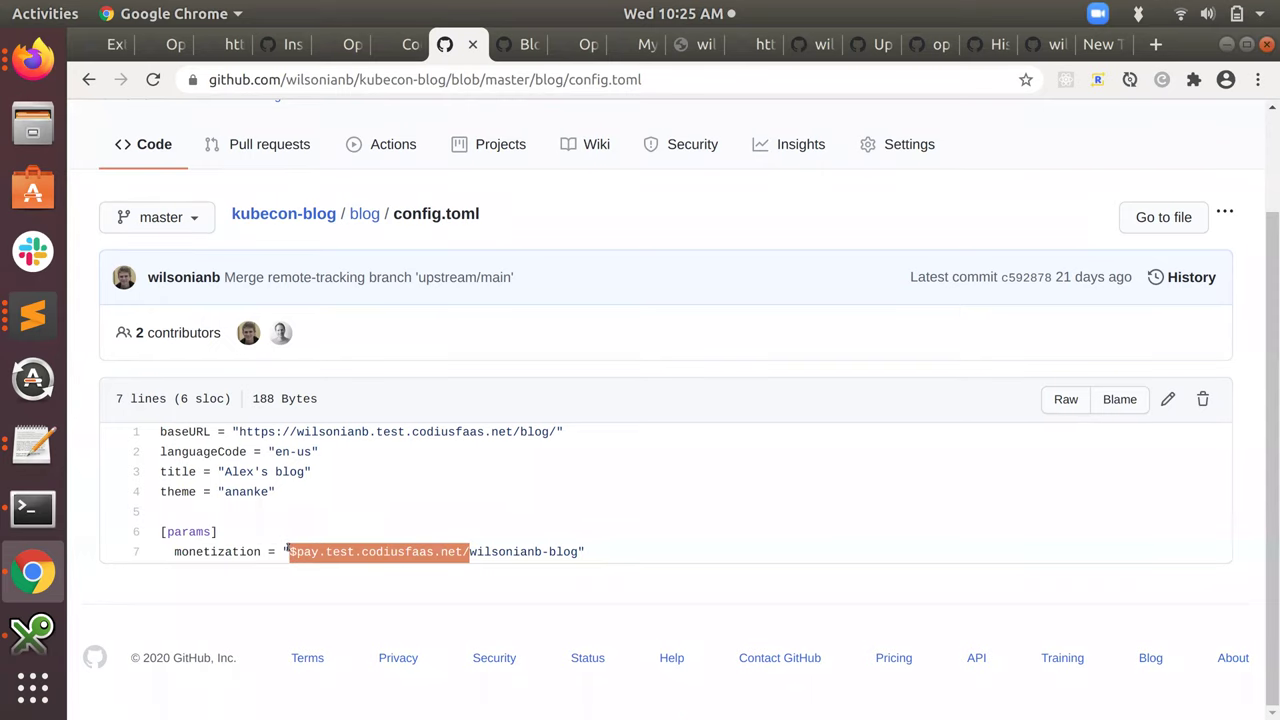
pyautogui.click(487, 551)
pyautogui.moveTo(470, 551); pyautogui.dragTo(578, 552)
pyautogui.click(612, 546)
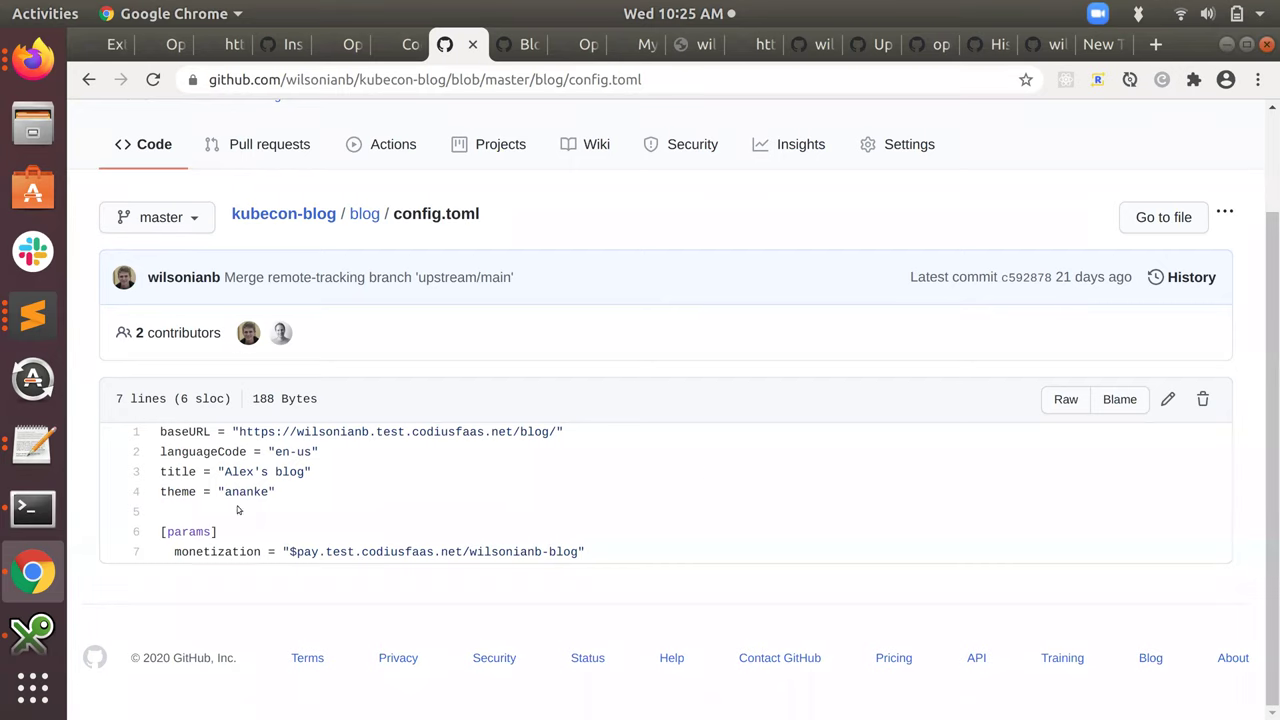
# Highlight the theme setting and the monetization line in config.toml, and clear the selection
pyautogui.doubleClick(181, 491)
pyautogui.click(181, 491)
pyautogui.moveTo(280, 494); pyautogui.dragTo(176, 496)
pyautogui.click(175, 497)
pyautogui.tripleClick(594, 554)
pyautogui.click(569, 540)
# Compare the "Codius demo on the community call" post with the blog function's overview, highlighting part of the post title
pyautogui.hotkey('ctrl', 'pageup')
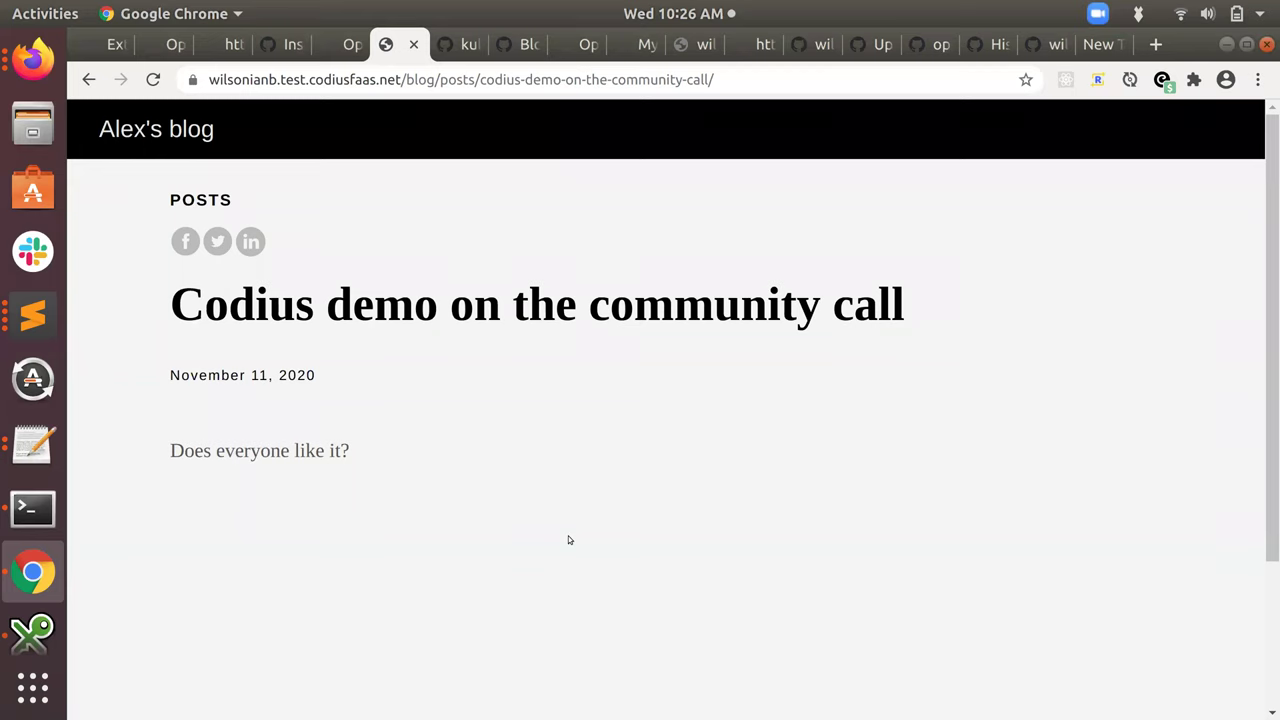
pyautogui.hotkey('ctrl', 'pageup')
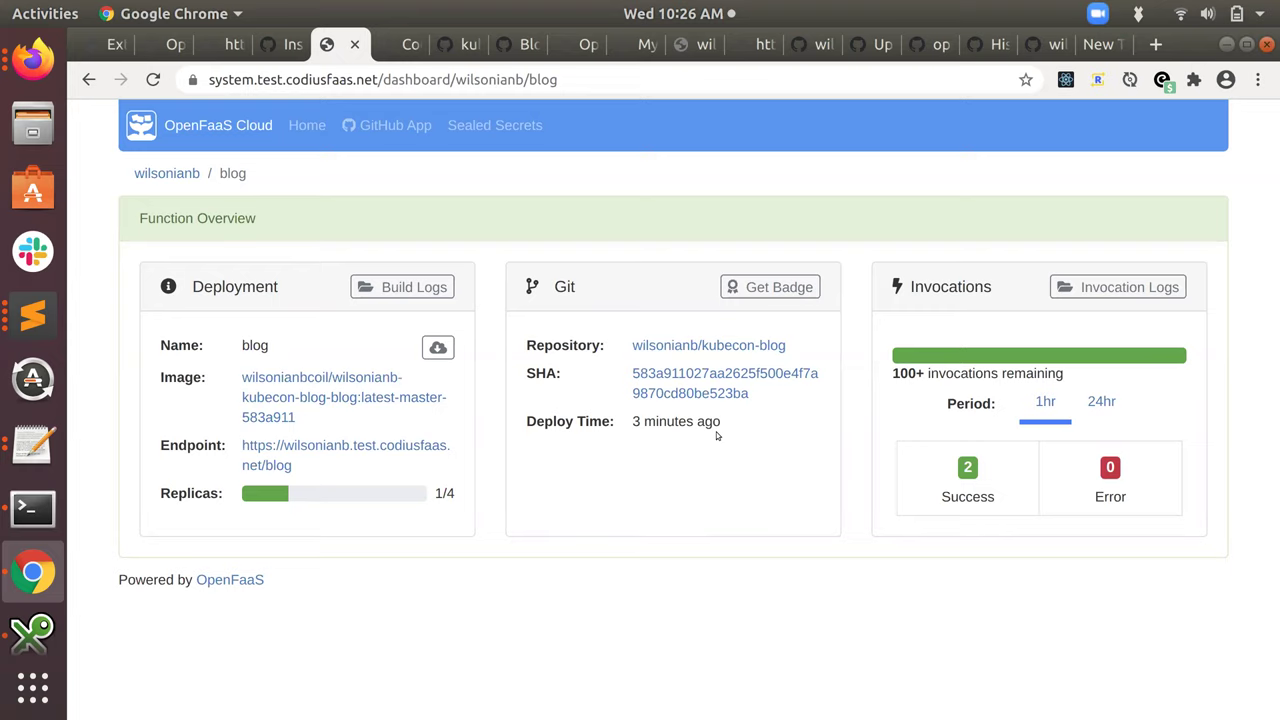
pyautogui.hotkey('ctrl', 'Tab')
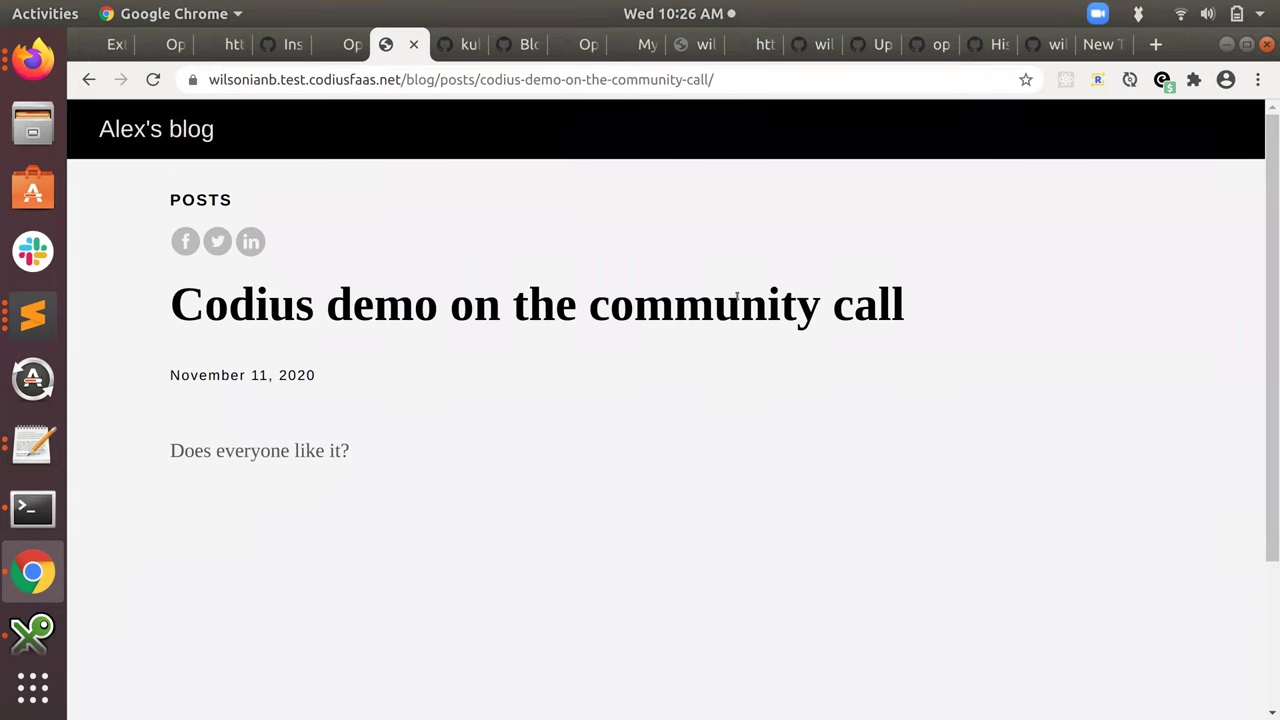
pyautogui.moveTo(652, 313); pyautogui.dragTo(389, 316)
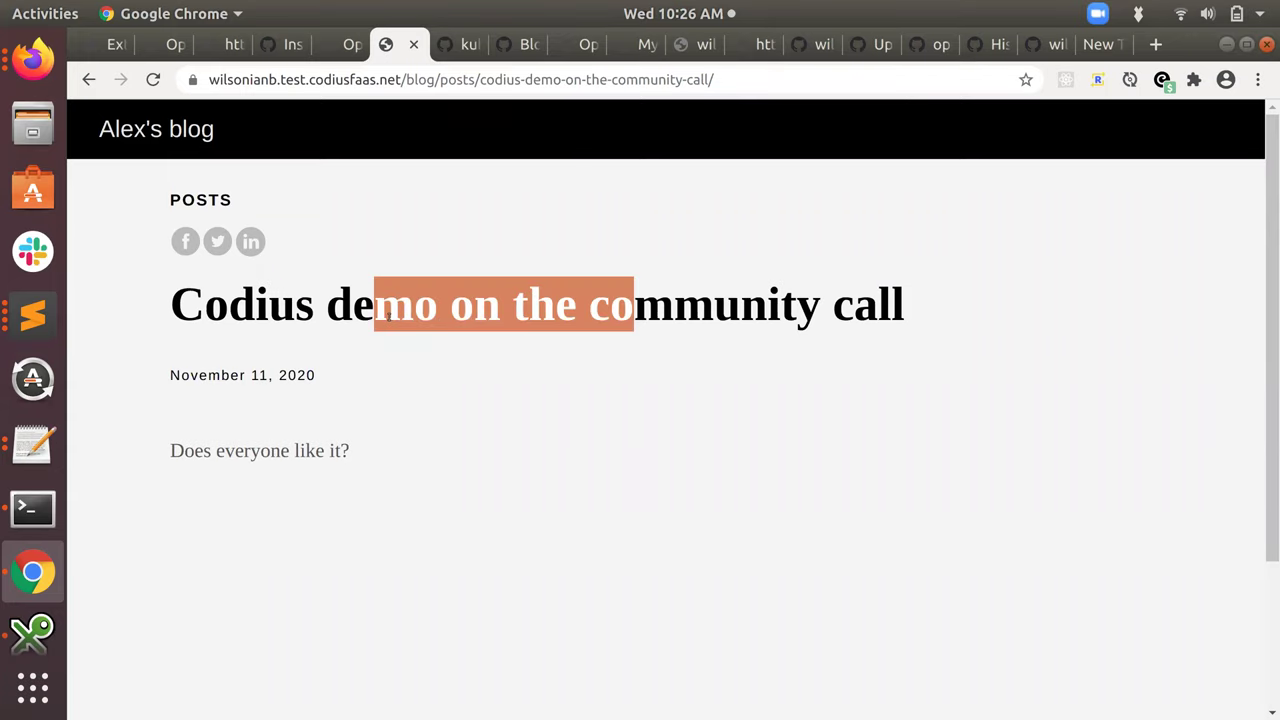
pyautogui.click(389, 316)
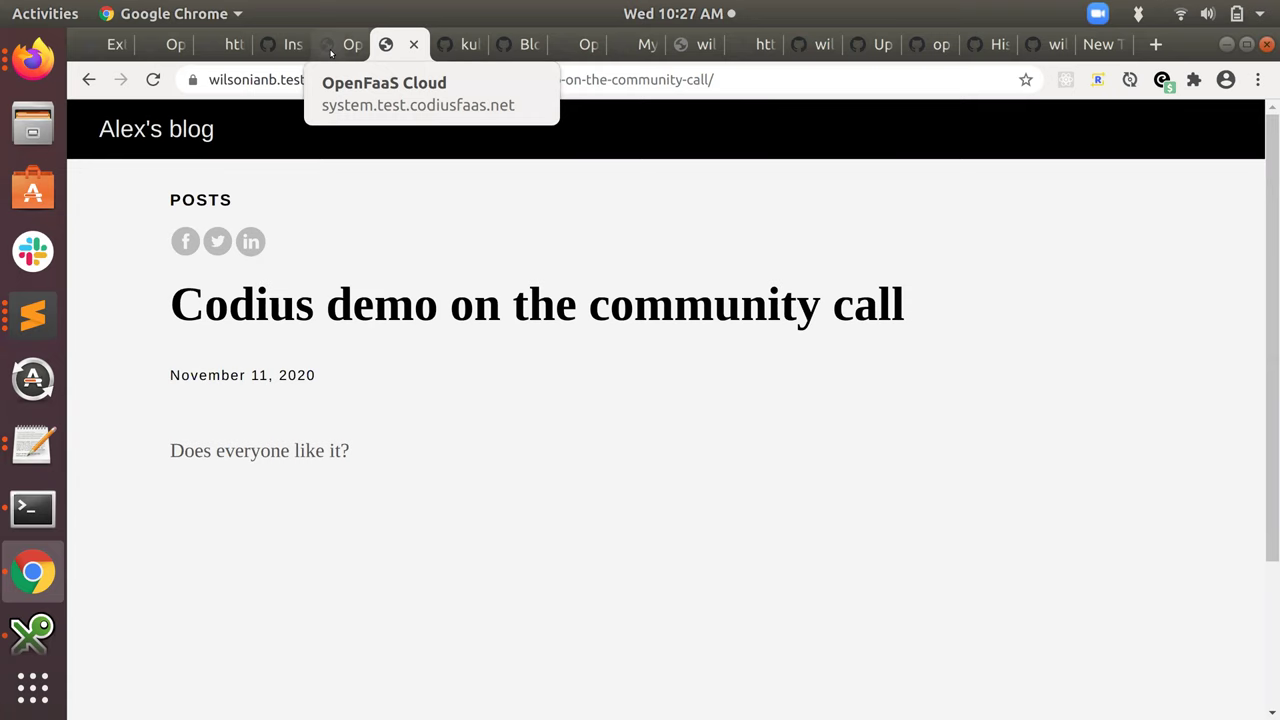
pyautogui.hotkey('ctrl', 'pageup')
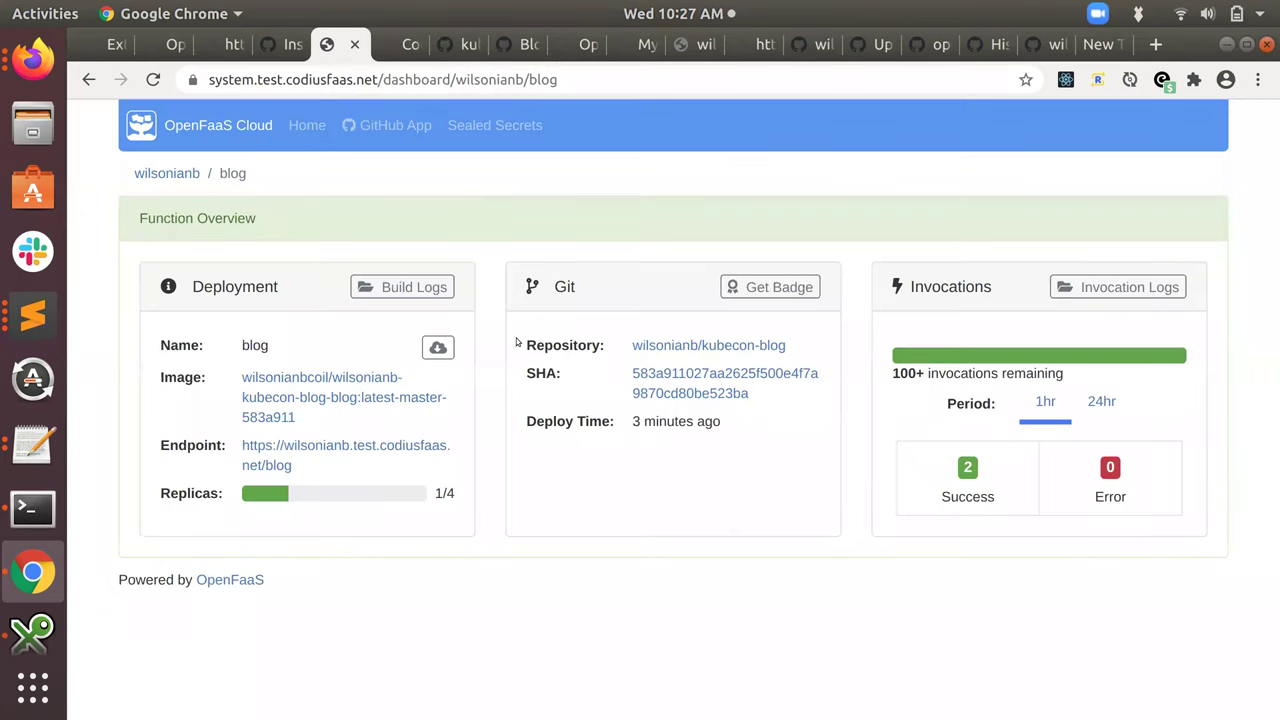
pyautogui.click(390, 45)
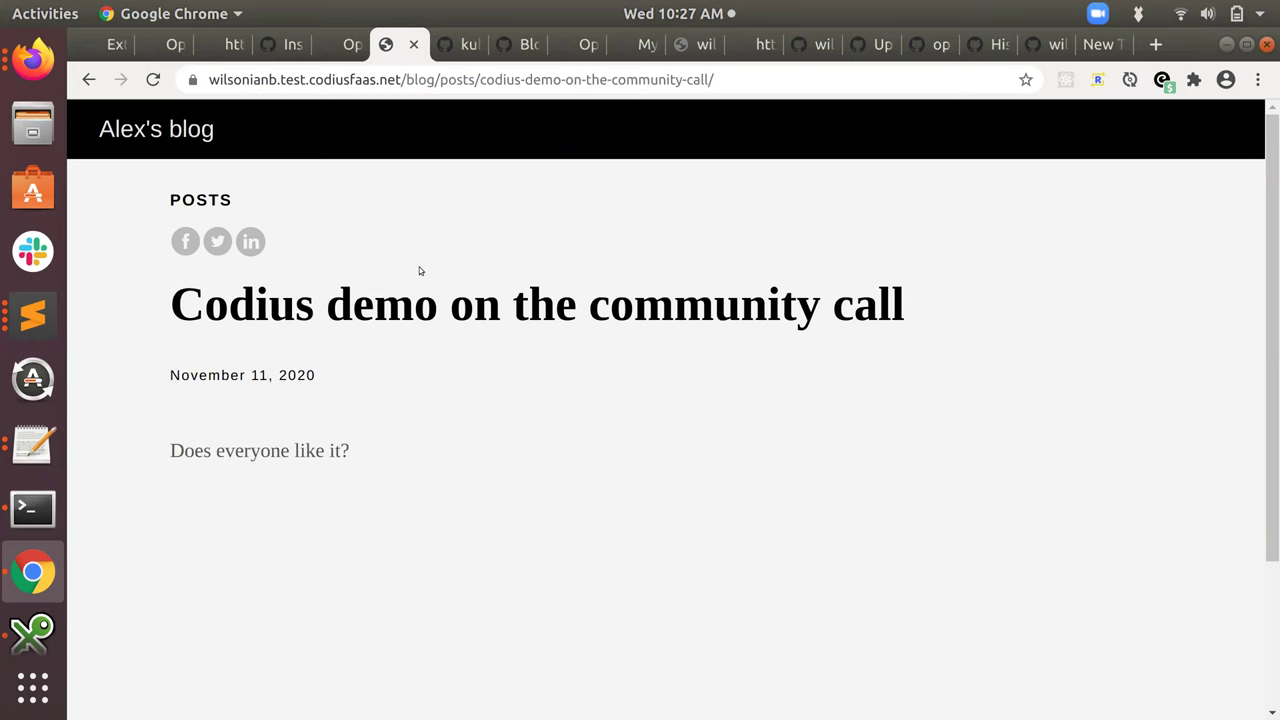
# Highlight the blog function's remaining invocations, and reopen its overview from the owner's function list
pyautogui.hotkey('ctrl', 'pageup')
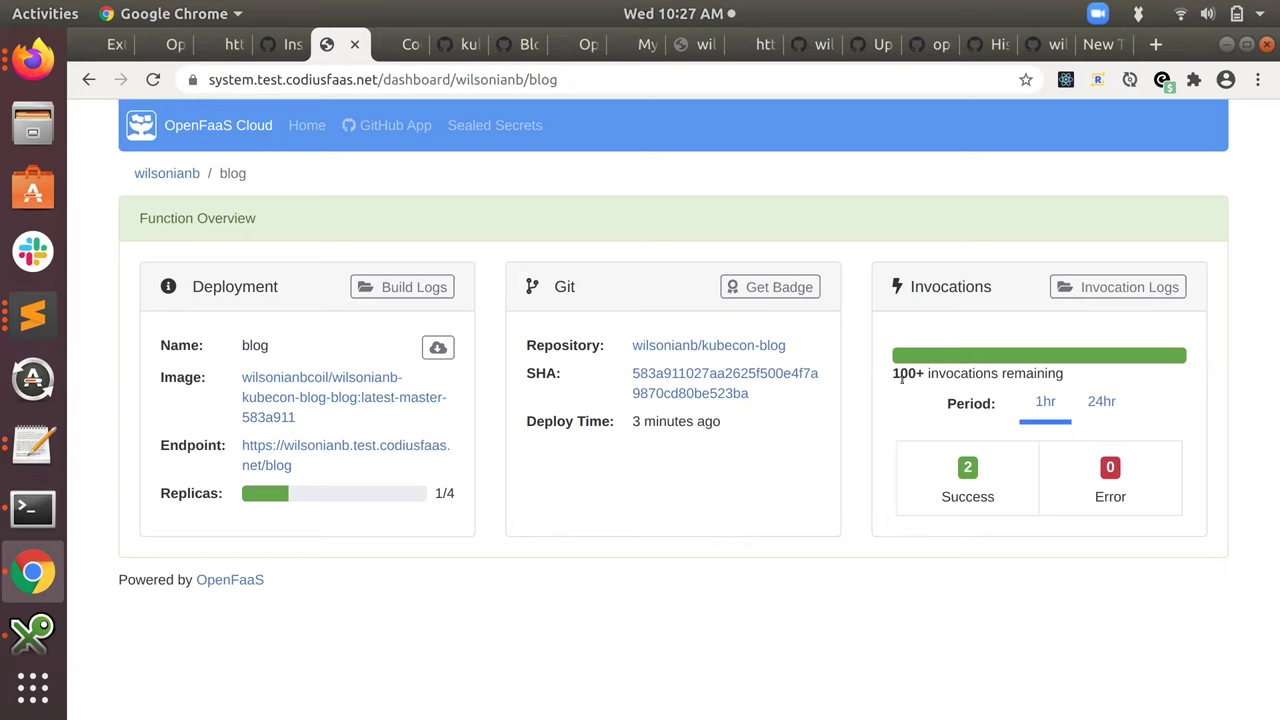
pyautogui.moveTo(894, 379); pyautogui.dragTo(1003, 373)
pyautogui.click(1003, 373)
pyautogui.click(162, 175)
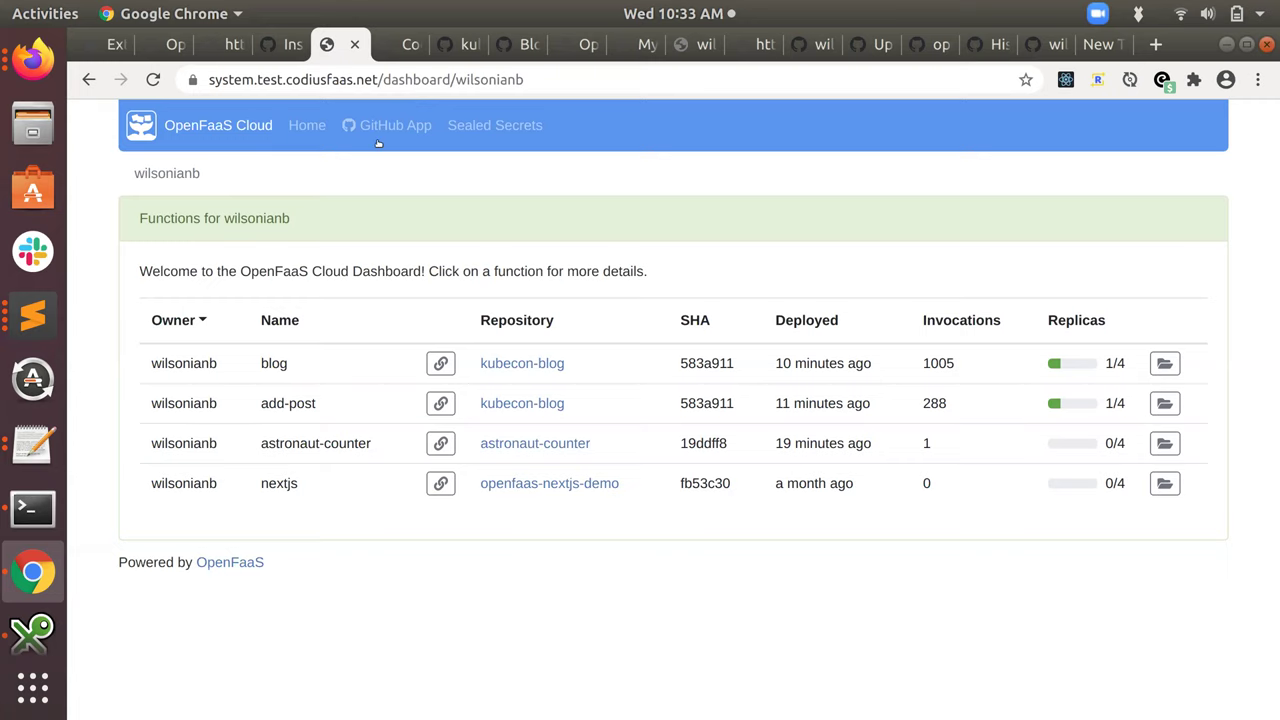
pyautogui.click(324, 376)
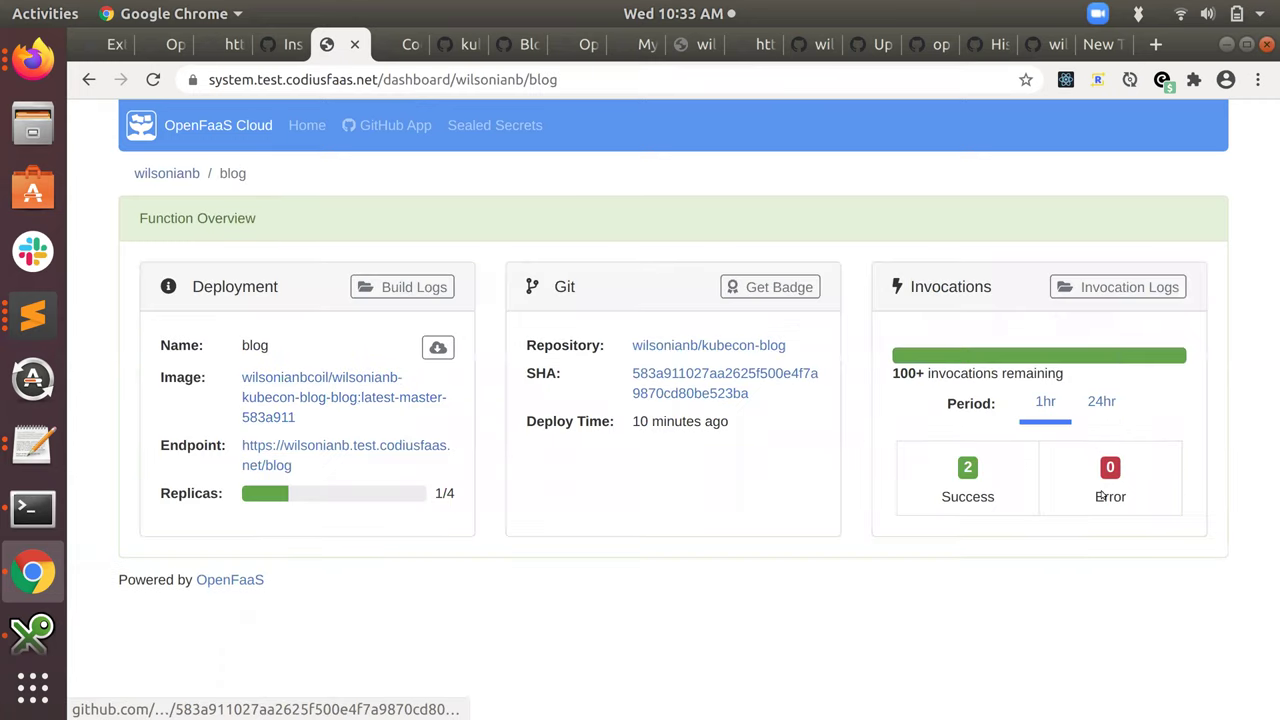